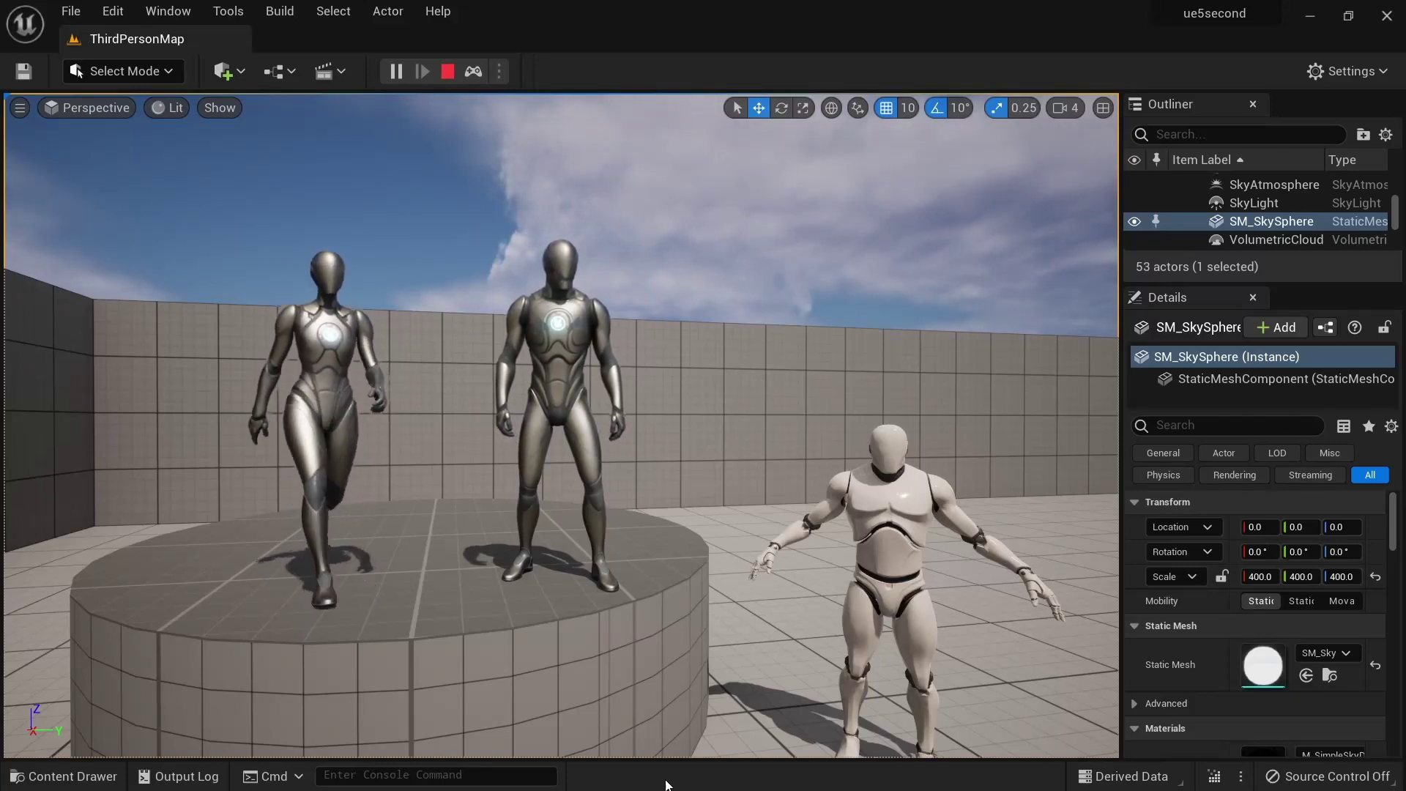
Browse the Content Drawer to Characters > Mannequins > Meshes
{"action": "left_click", "coordinate": [104, 776]}
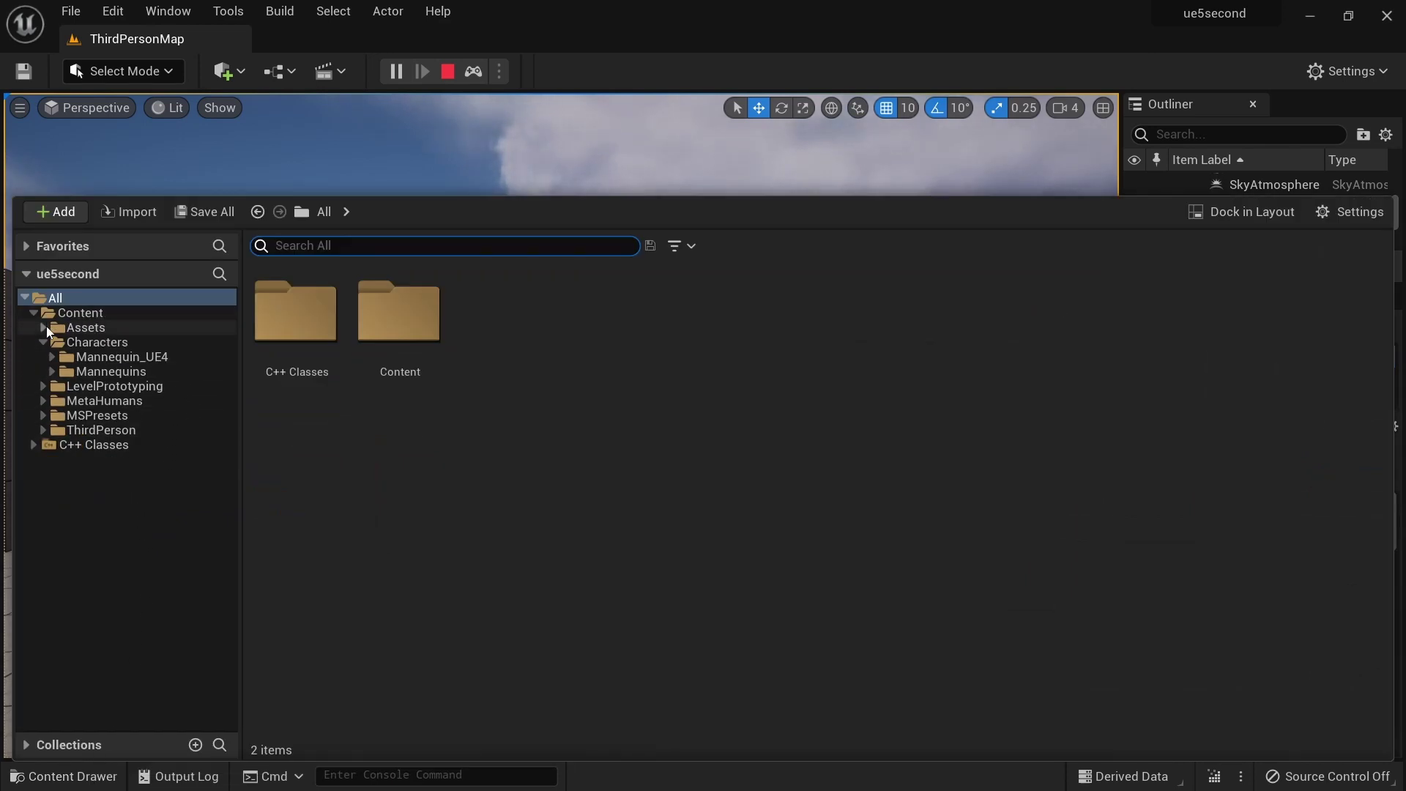
{"action": "left_click", "coordinate": [102, 342]}
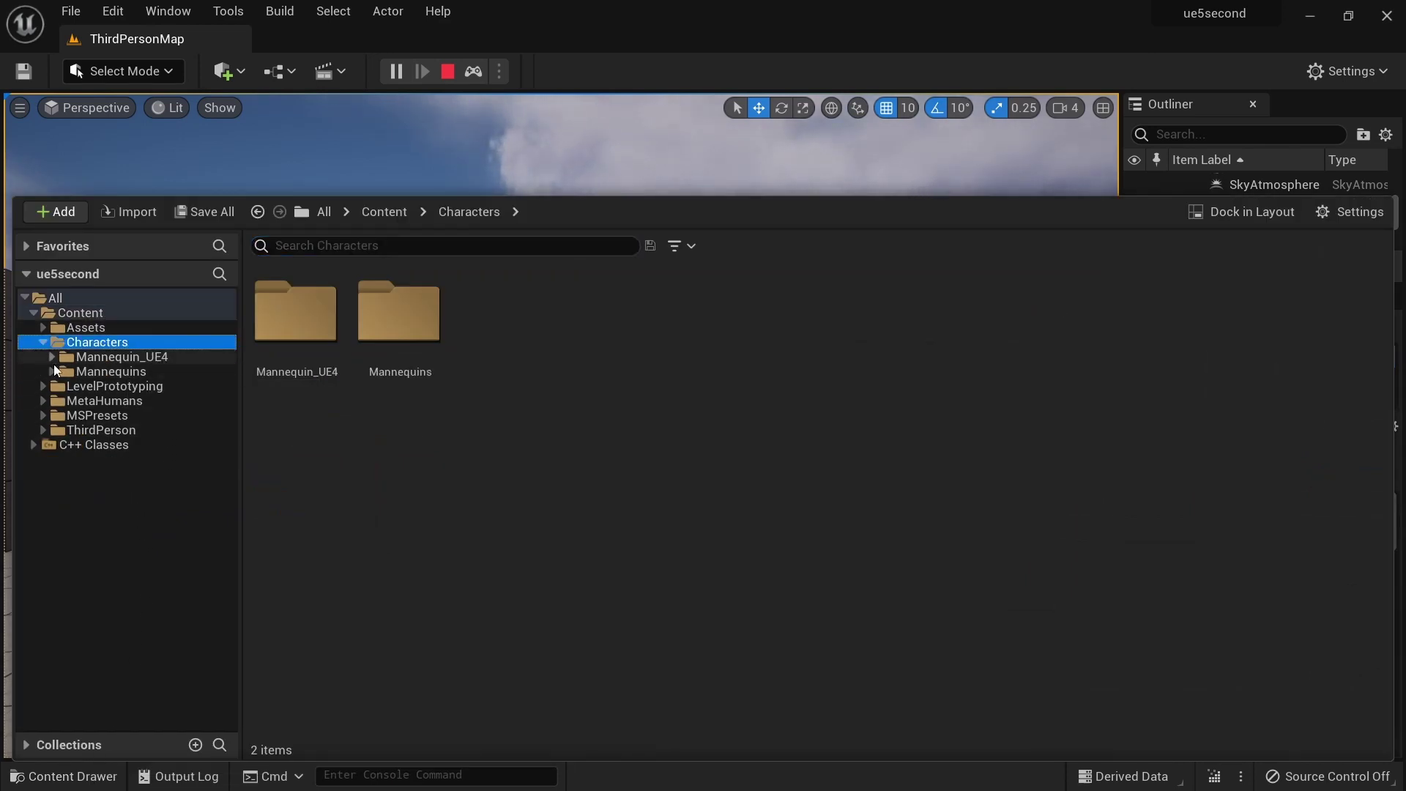
{"action": "left_click", "coordinate": [52, 372]}
{"action": "left_click", "coordinate": [79, 372]}
{"action": "left_click", "coordinate": [107, 415]}
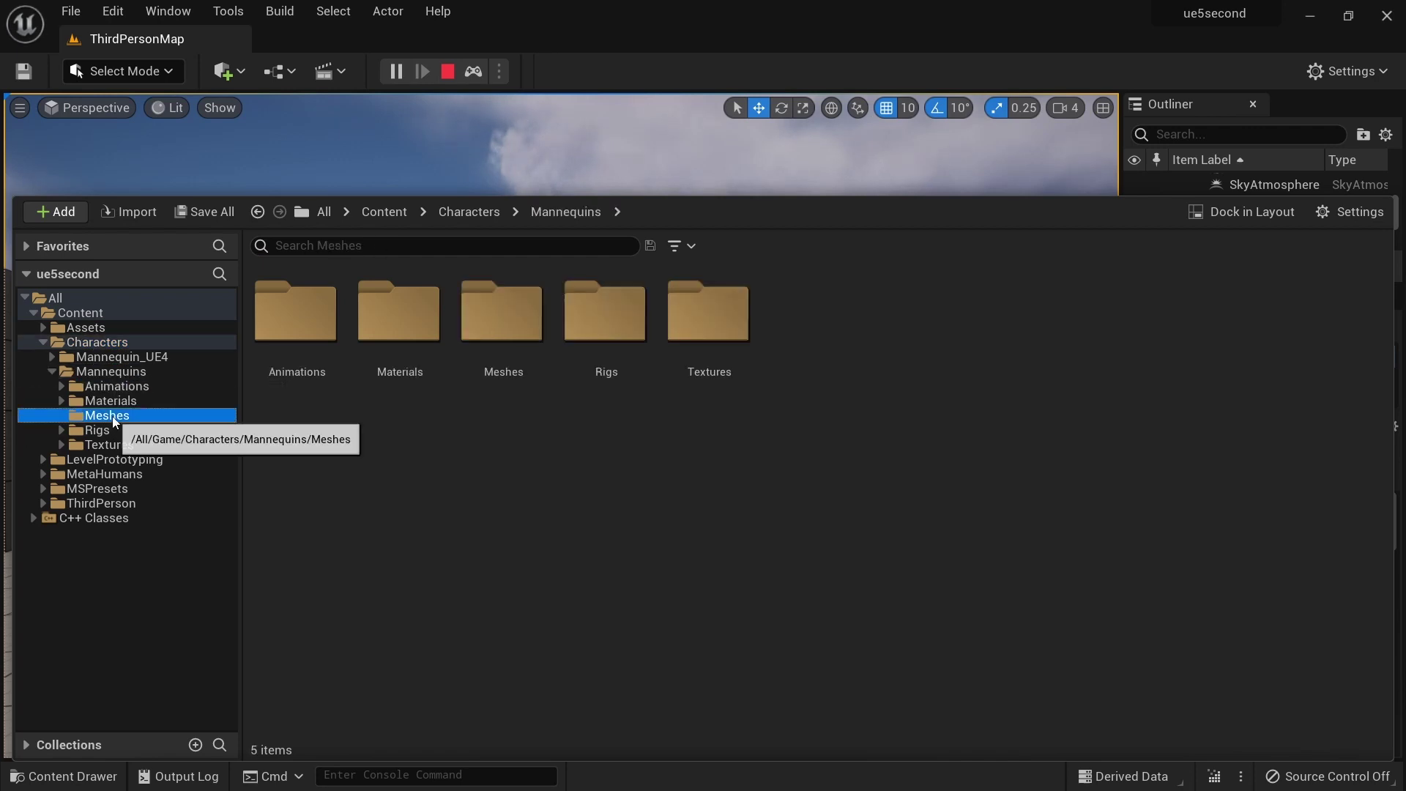
Inspect SK_Mannequin, SKM_Manny, SKM_Manny_Simple, SKM_Quinn and SKM_Quinn_Simple
{"action": "left_click", "coordinate": [396, 410]}
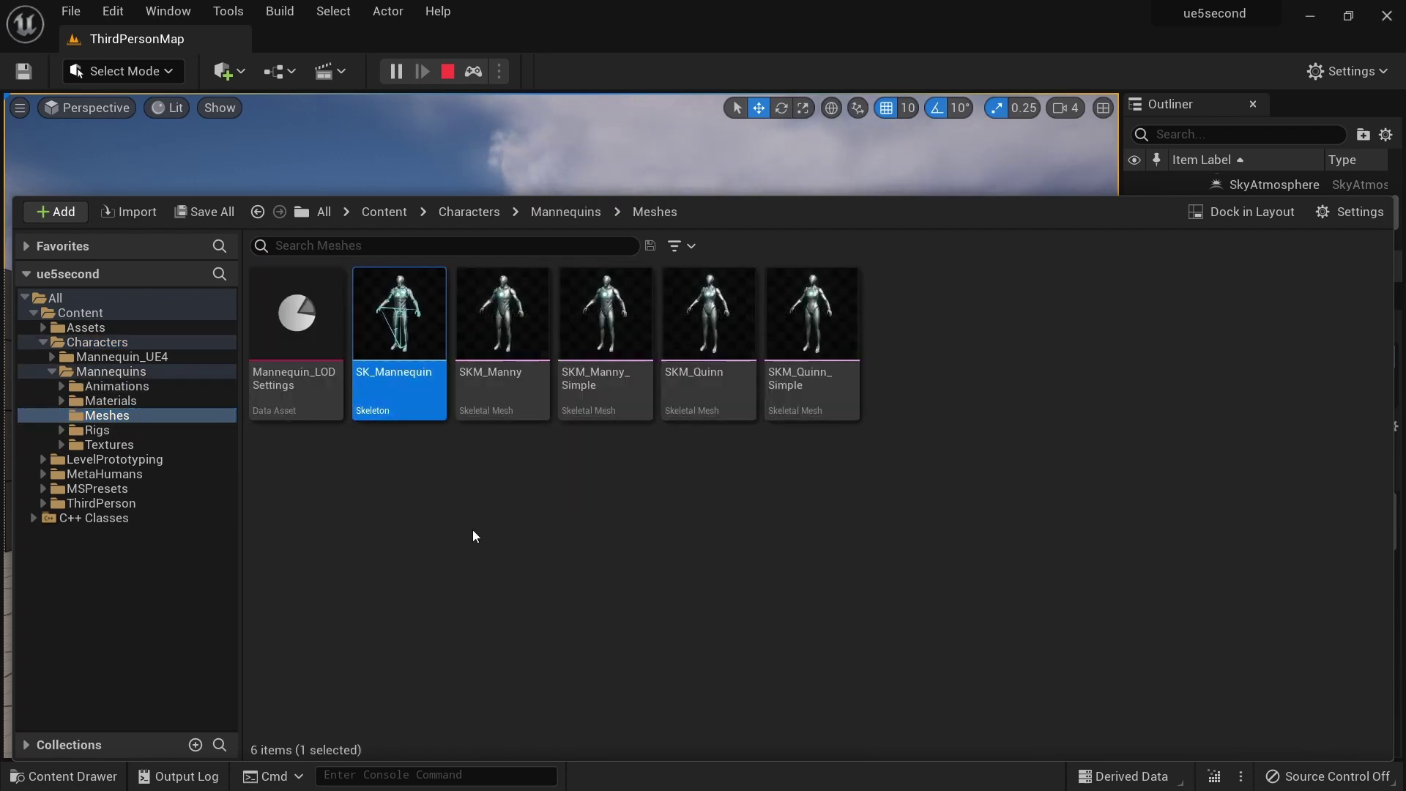
{"action": "left_click", "coordinate": [505, 410]}
{"action": "left_click", "coordinate": [607, 410]}
{"action": "left_click", "coordinate": [710, 410]}
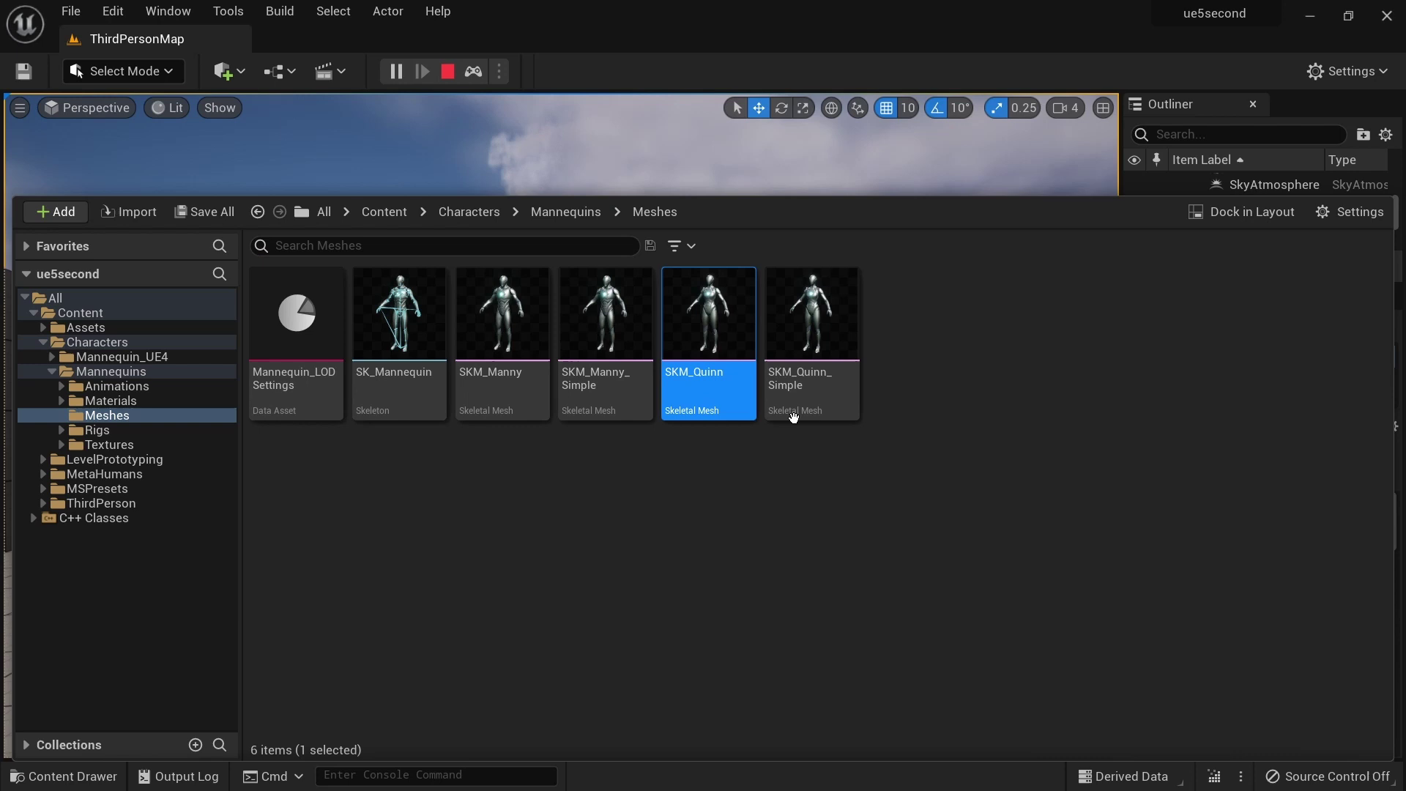
{"action": "left_click", "coordinate": [769, 414]}
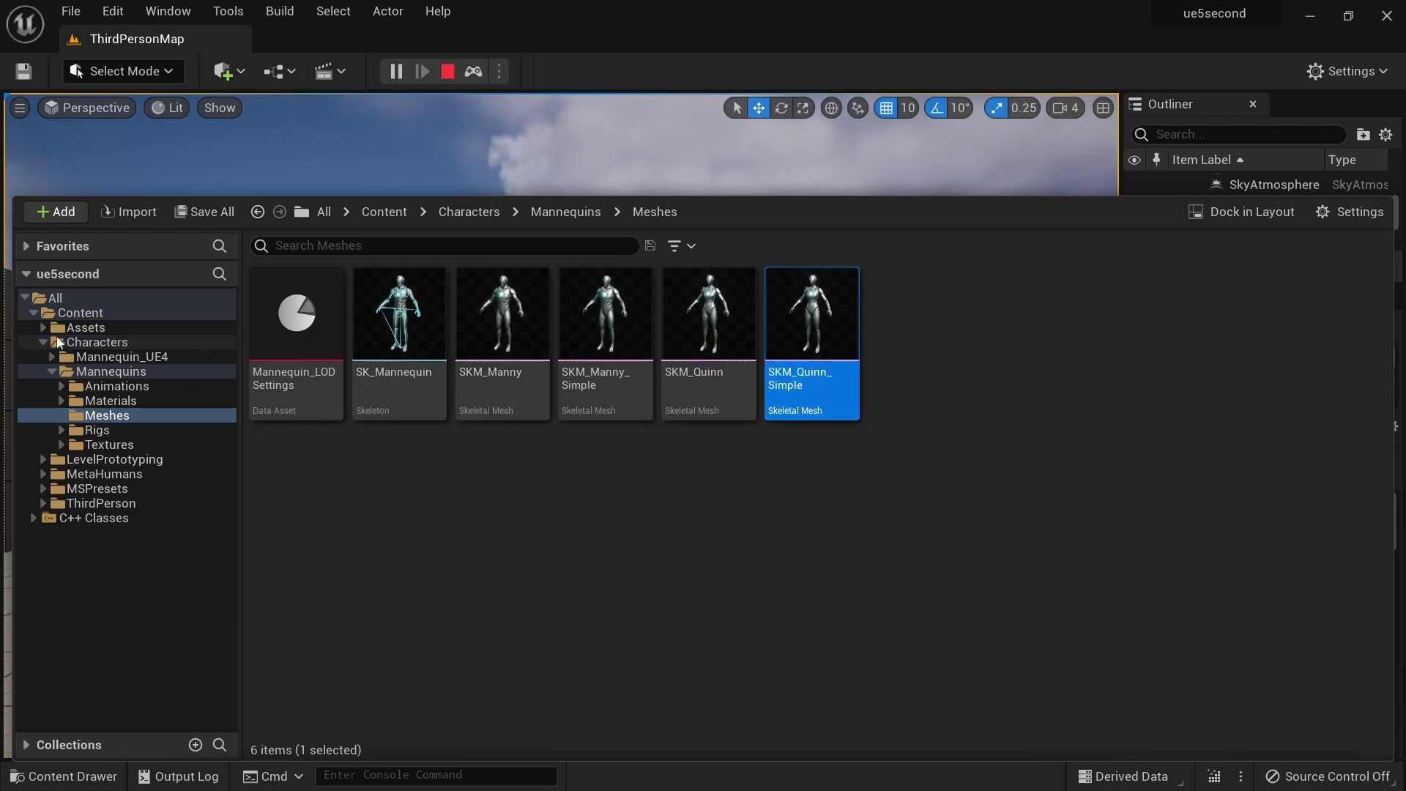
Compare with the Mannequin_UE4 meshes, then open SKM_Manny_Simple in its mesh editor
{"action": "left_click", "coordinate": [51, 357]}
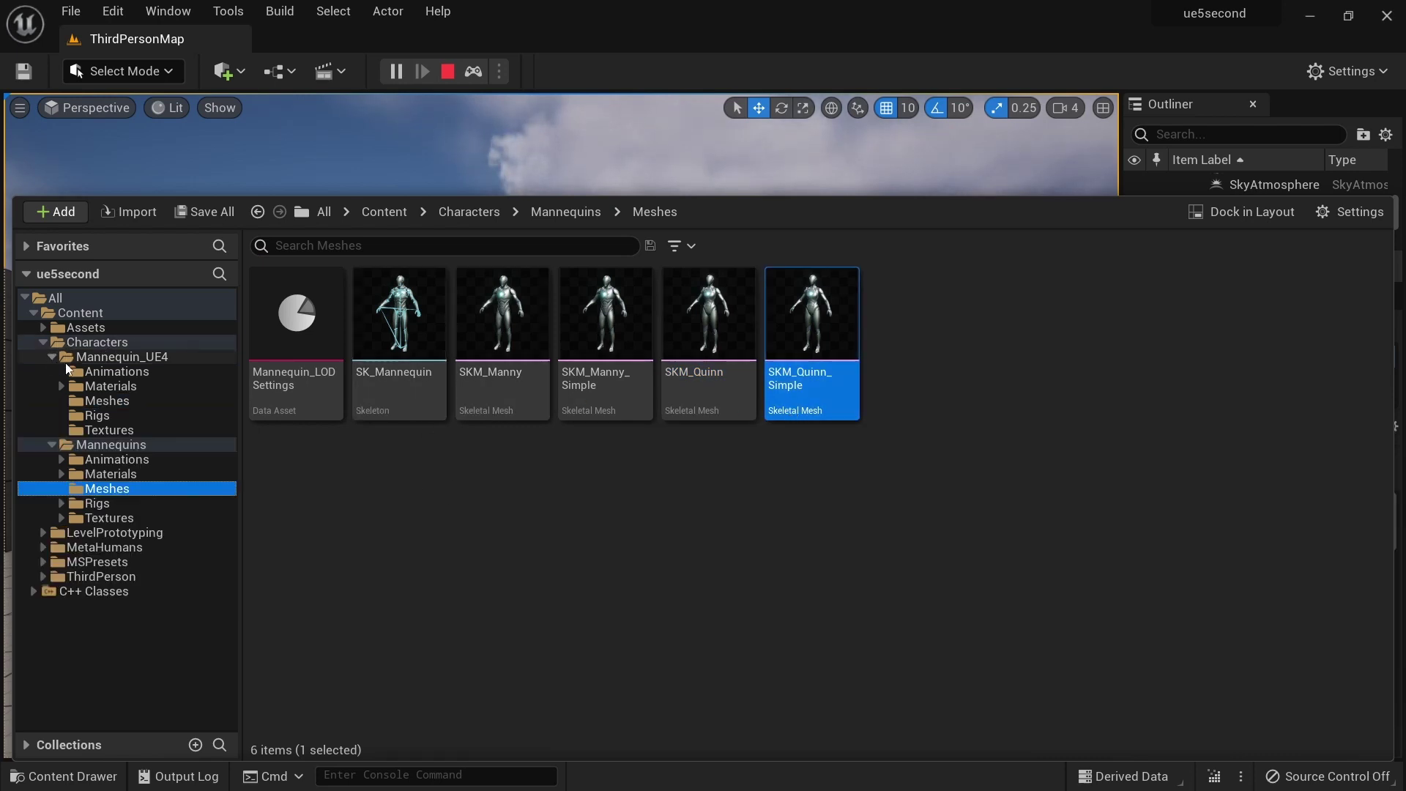
{"action": "left_click", "coordinate": [107, 402]}
{"action": "left_click", "coordinate": [487, 406]}
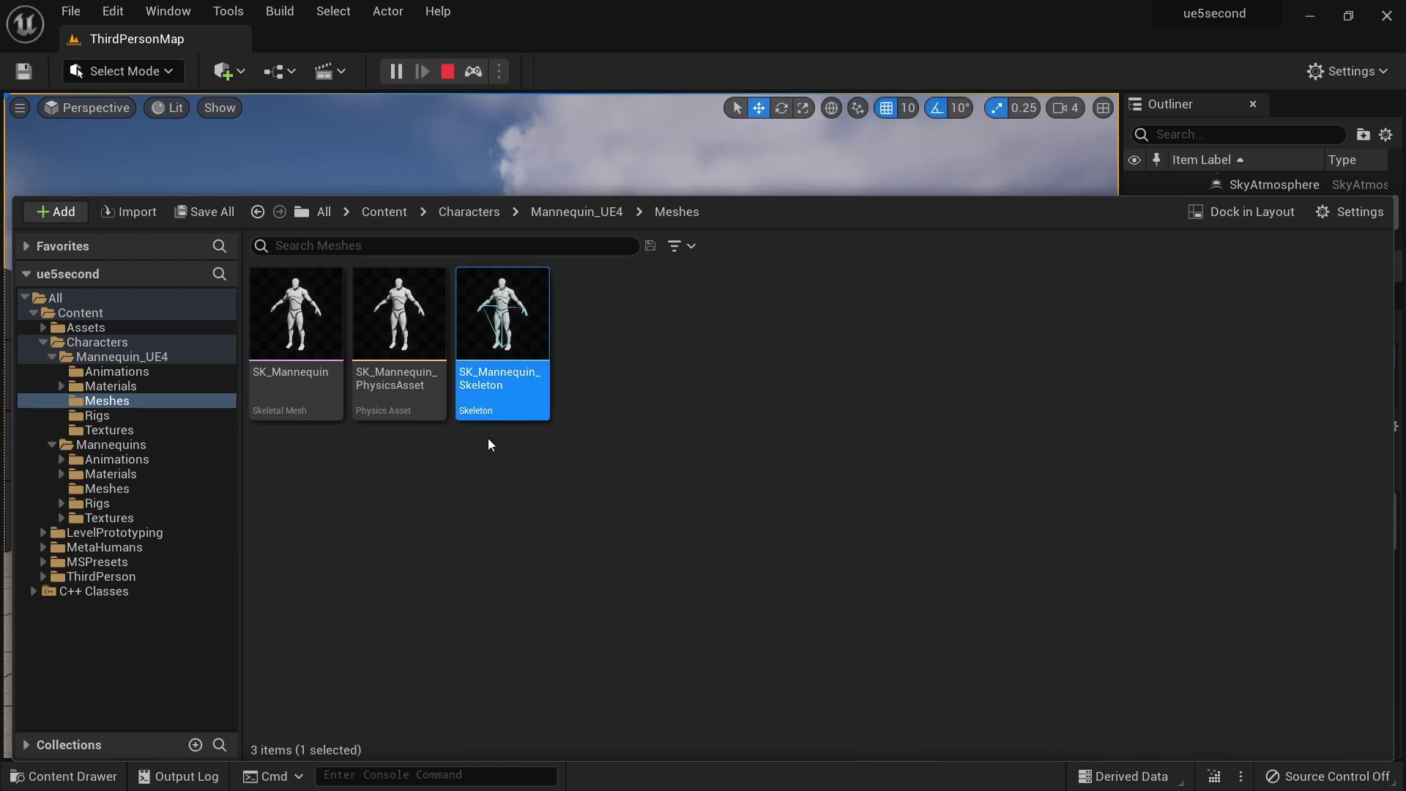
{"action": "left_click", "coordinate": [270, 392]}
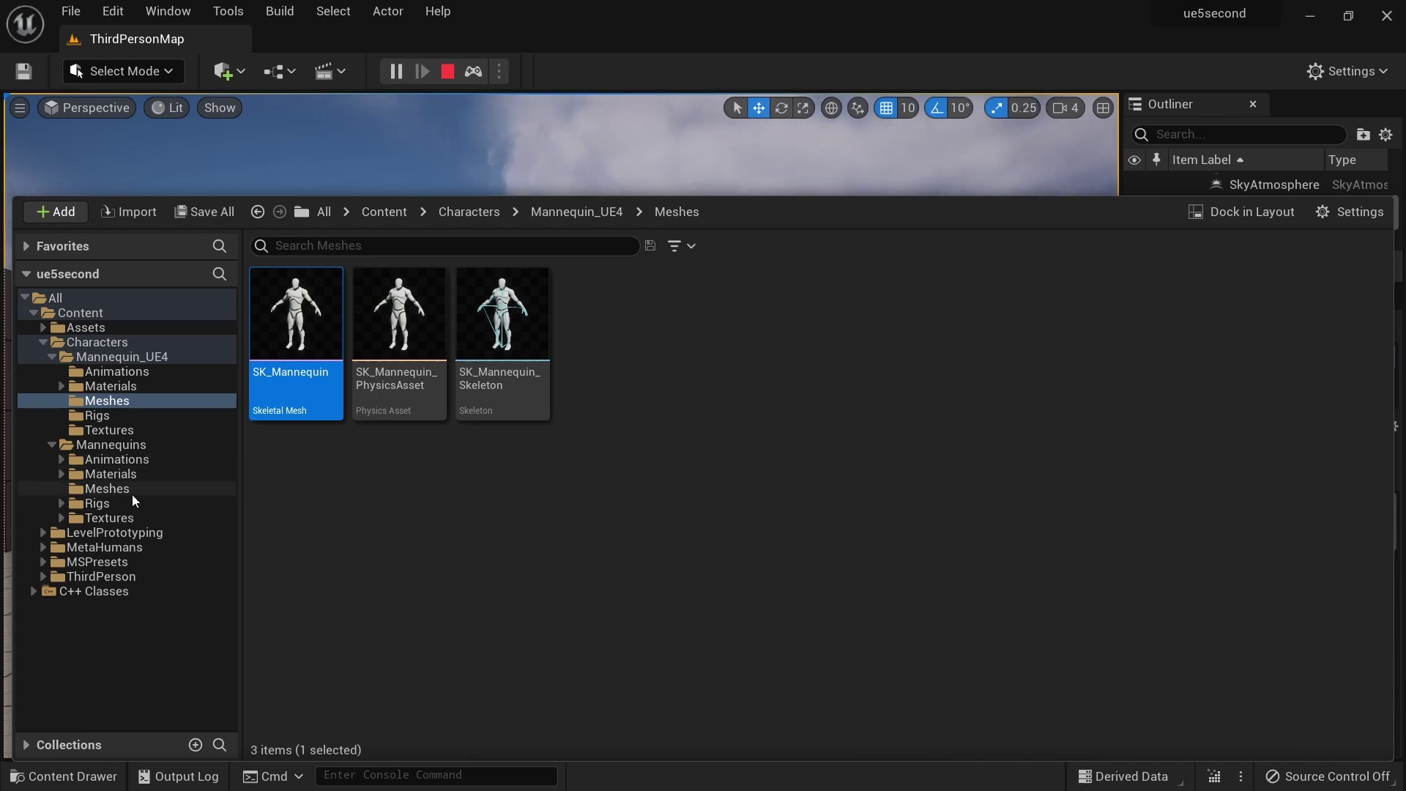
{"action": "left_click", "coordinate": [106, 489]}
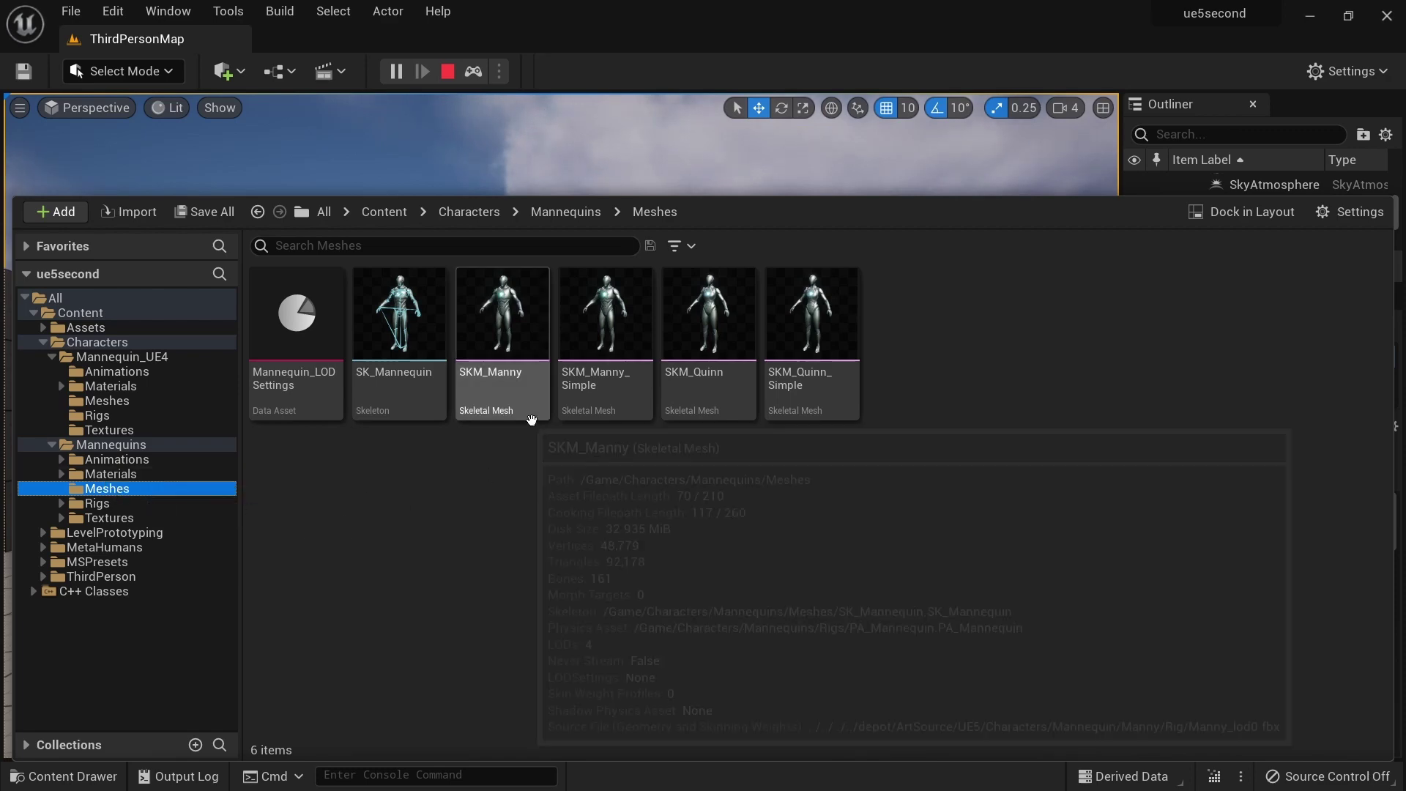
{"action": "double_click", "coordinate": [589, 395]}
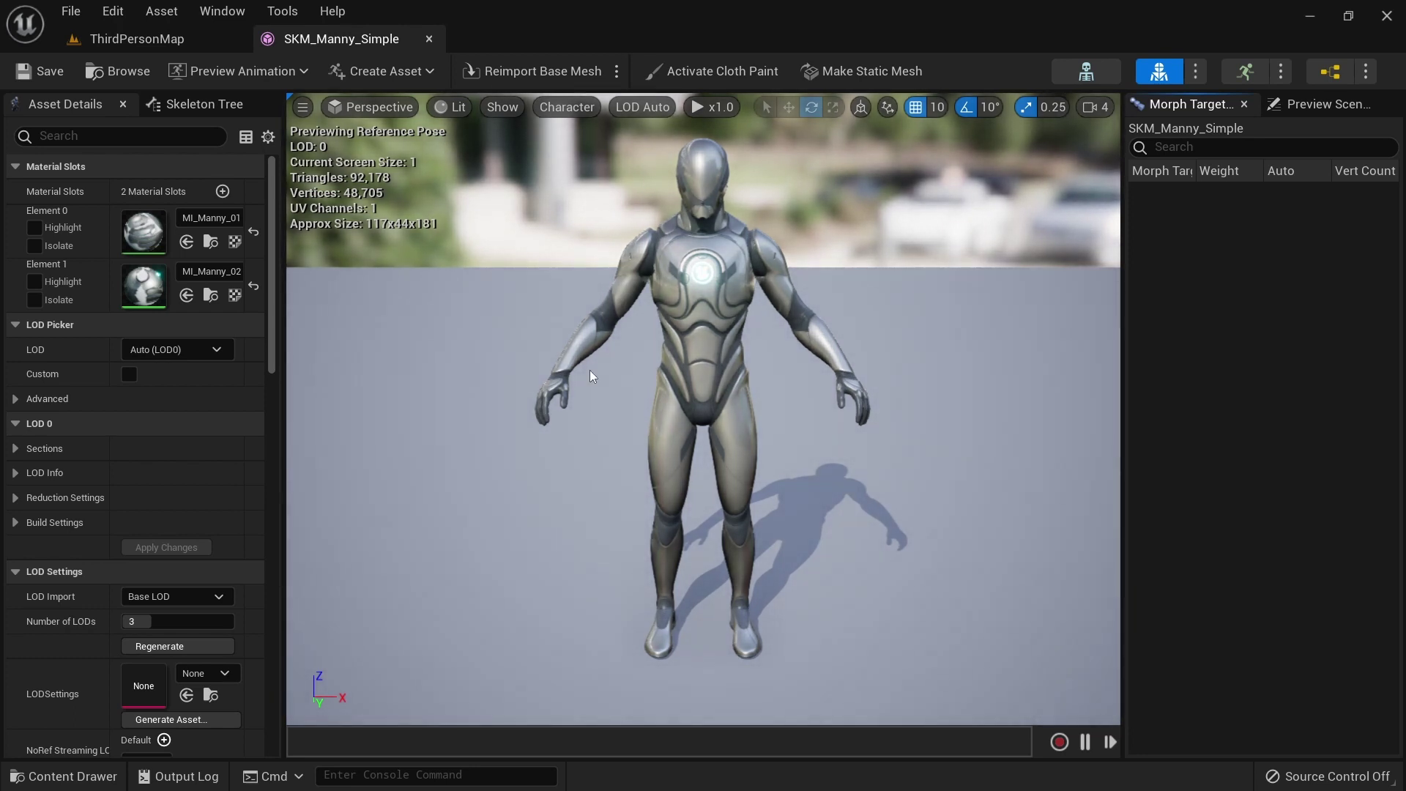
Show detailed mesh info in the preview: 89 bones, two sections, 48,705 vertices
{"action": "left_click", "coordinate": [567, 107]}
{"action": "mouse_move", "coordinate": [596, 157]}
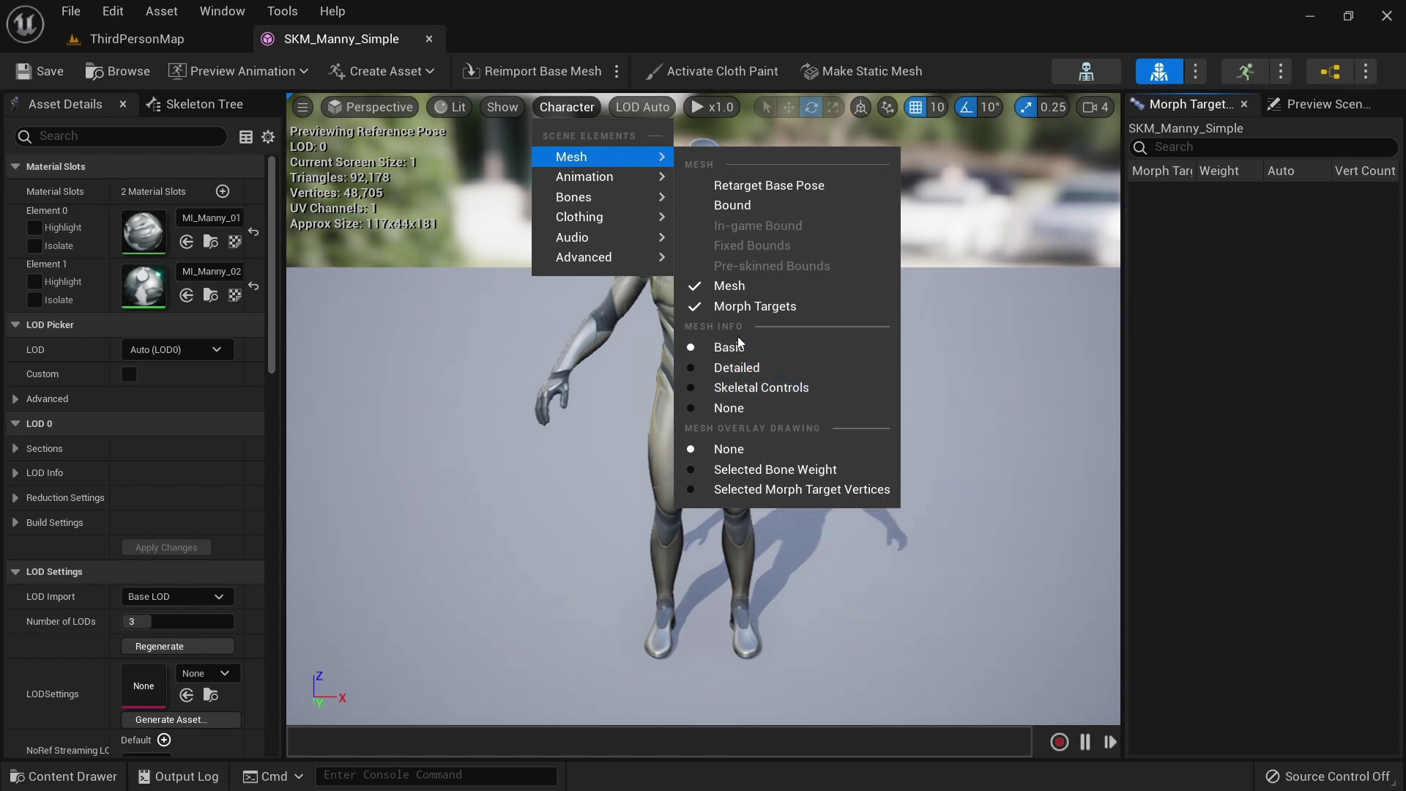
{"action": "left_click", "coordinate": [737, 366]}
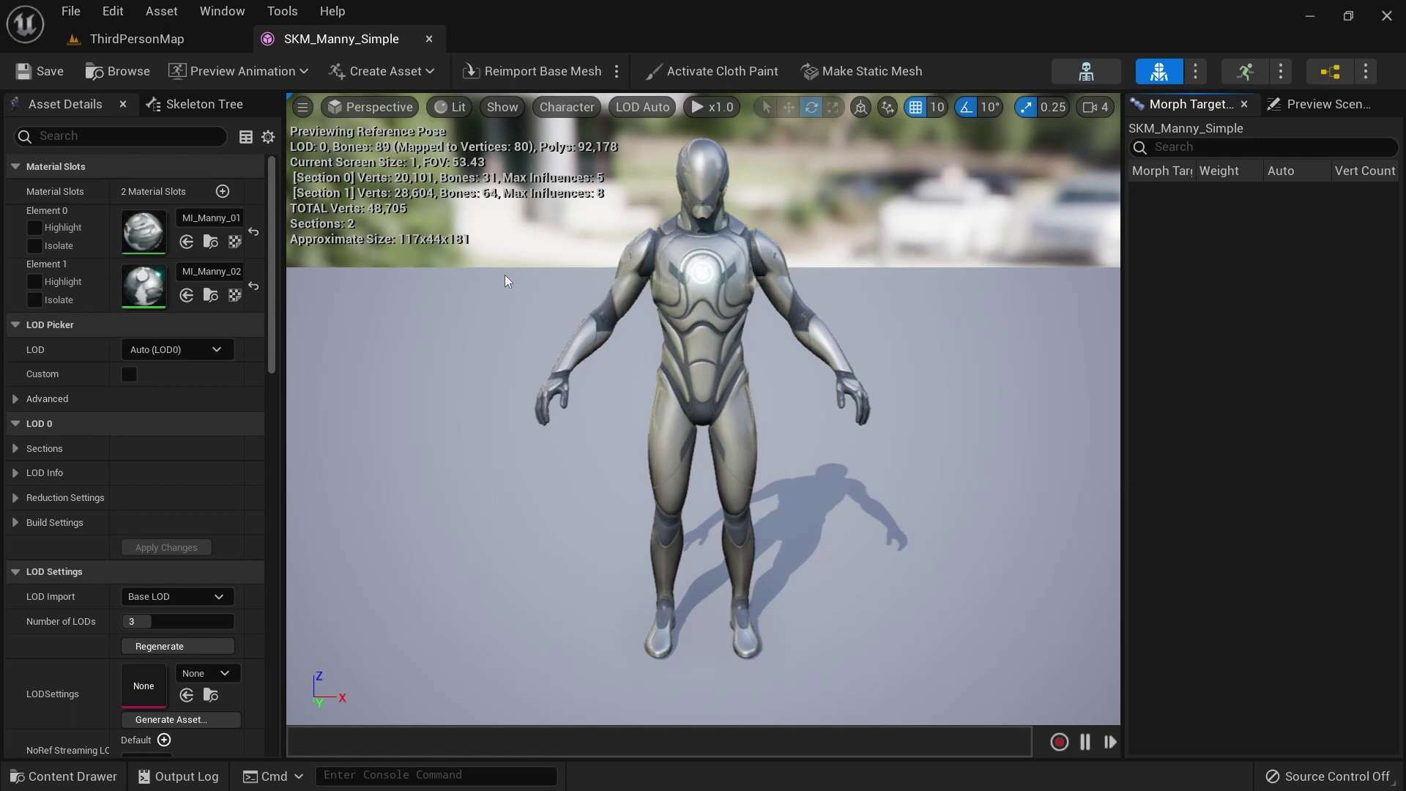
Dock the content browser below the ThirdPersonMap level and open SKM_Manny in its editor
{"action": "left_click", "coordinate": [148, 39]}
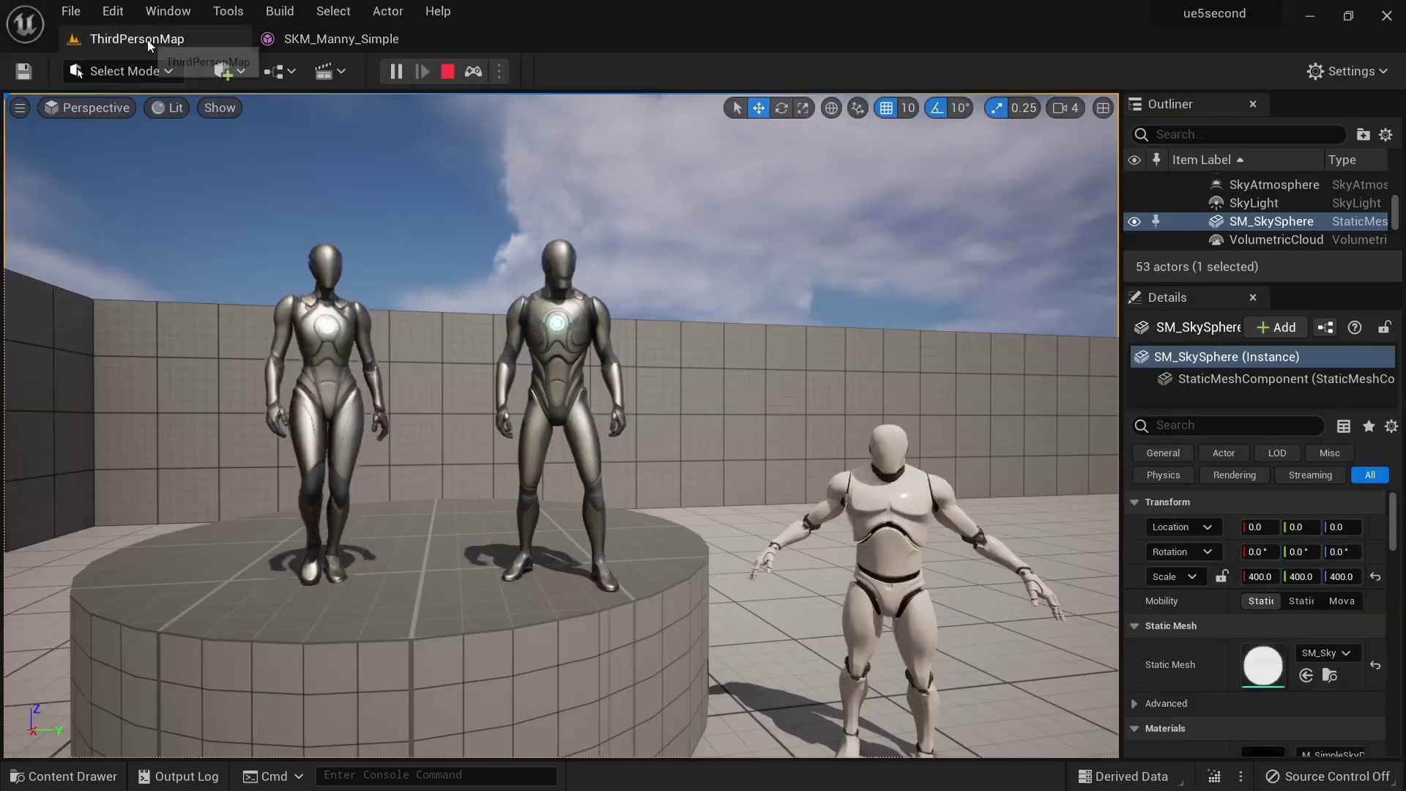
{"action": "left_click", "coordinate": [184, 476]}
{"action": "left_click", "coordinate": [65, 776]}
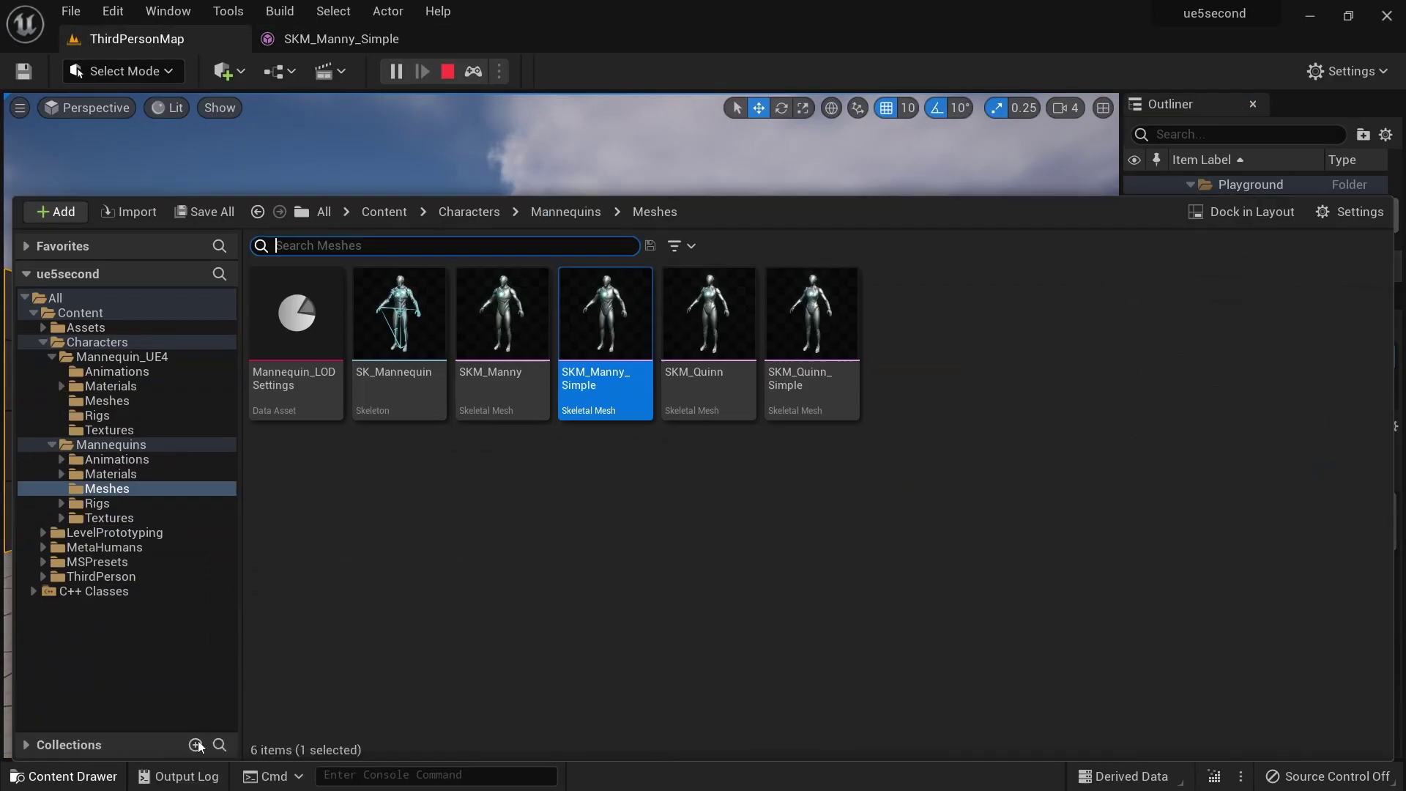
{"action": "left_click", "coordinate": [1237, 216]}
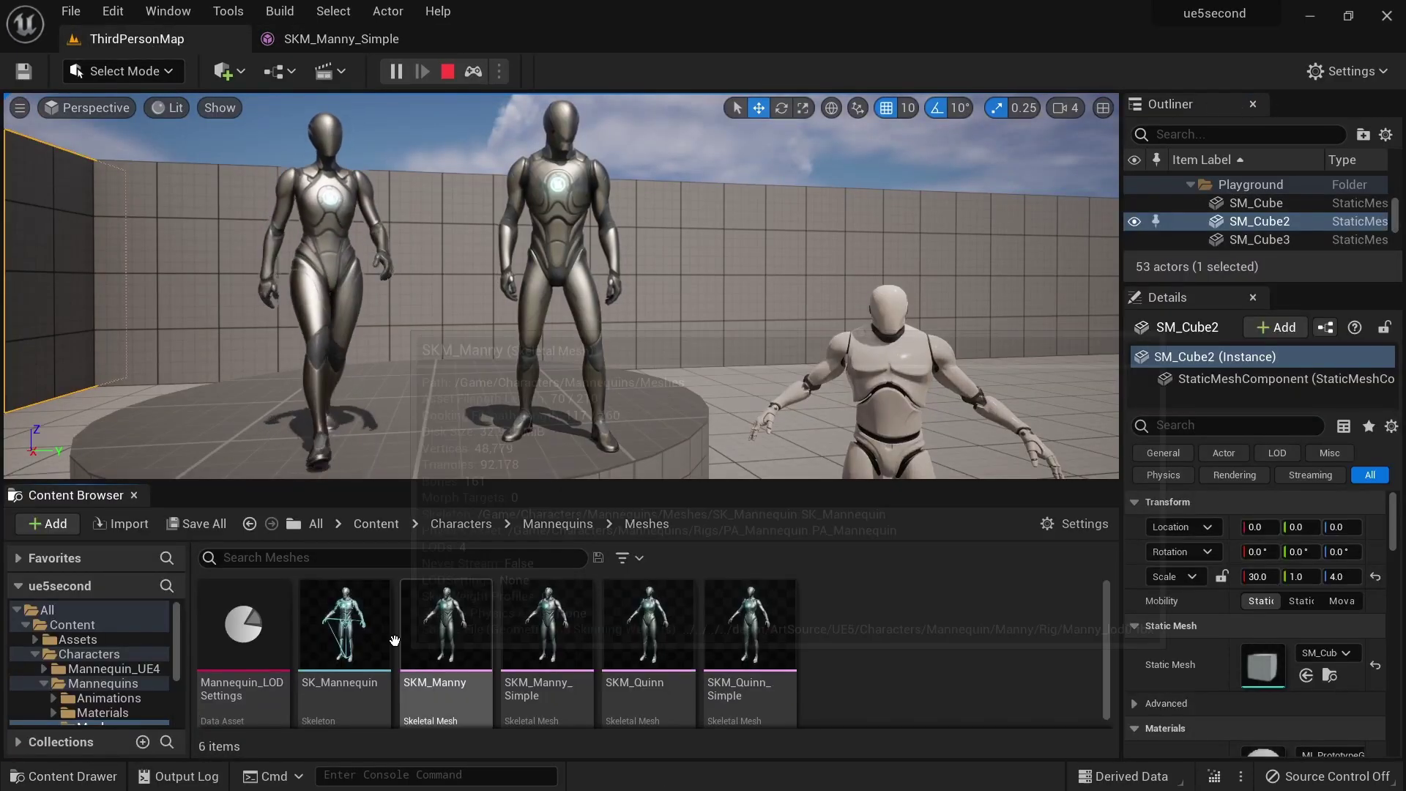
{"action": "double_click", "coordinate": [438, 643]}
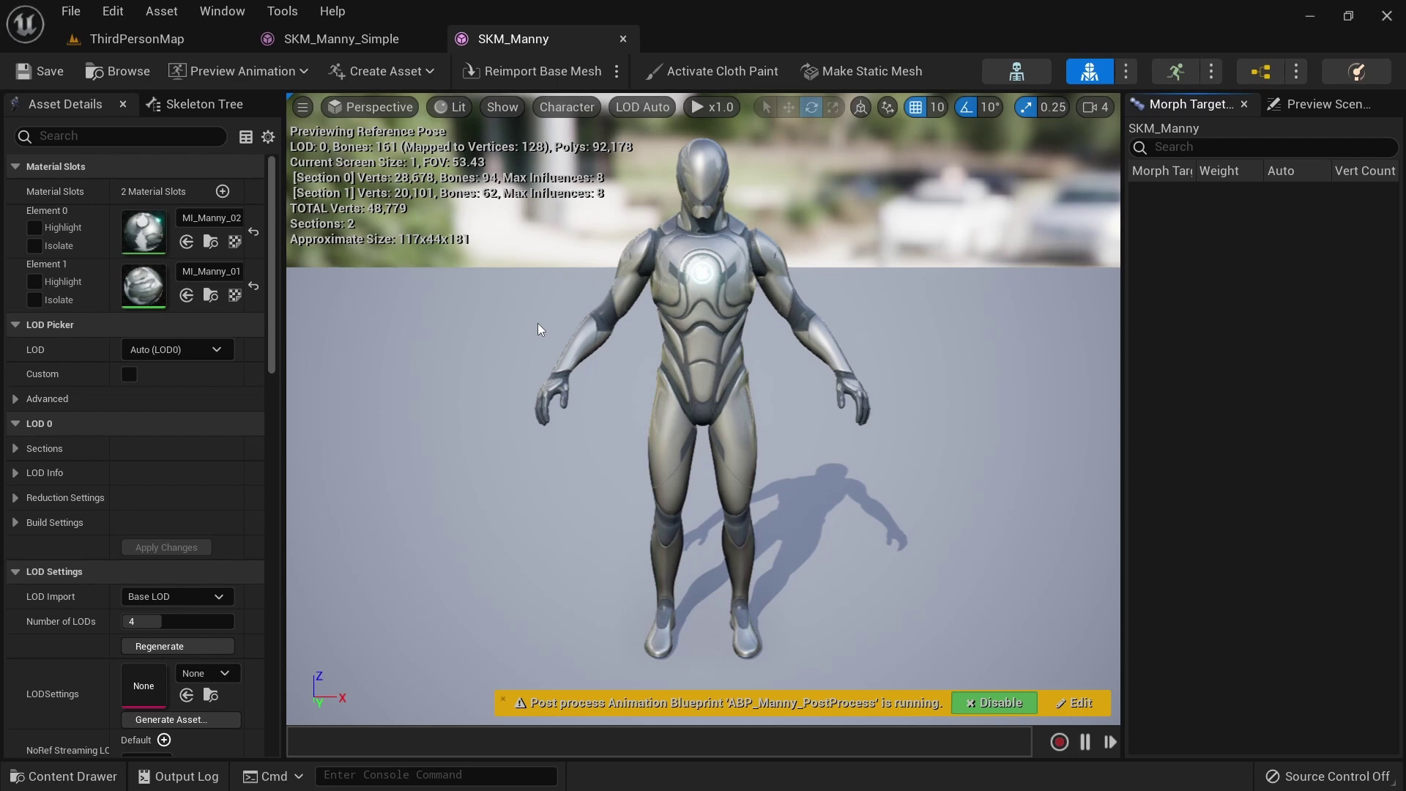
{"action": "left_click", "coordinate": [121, 38]}
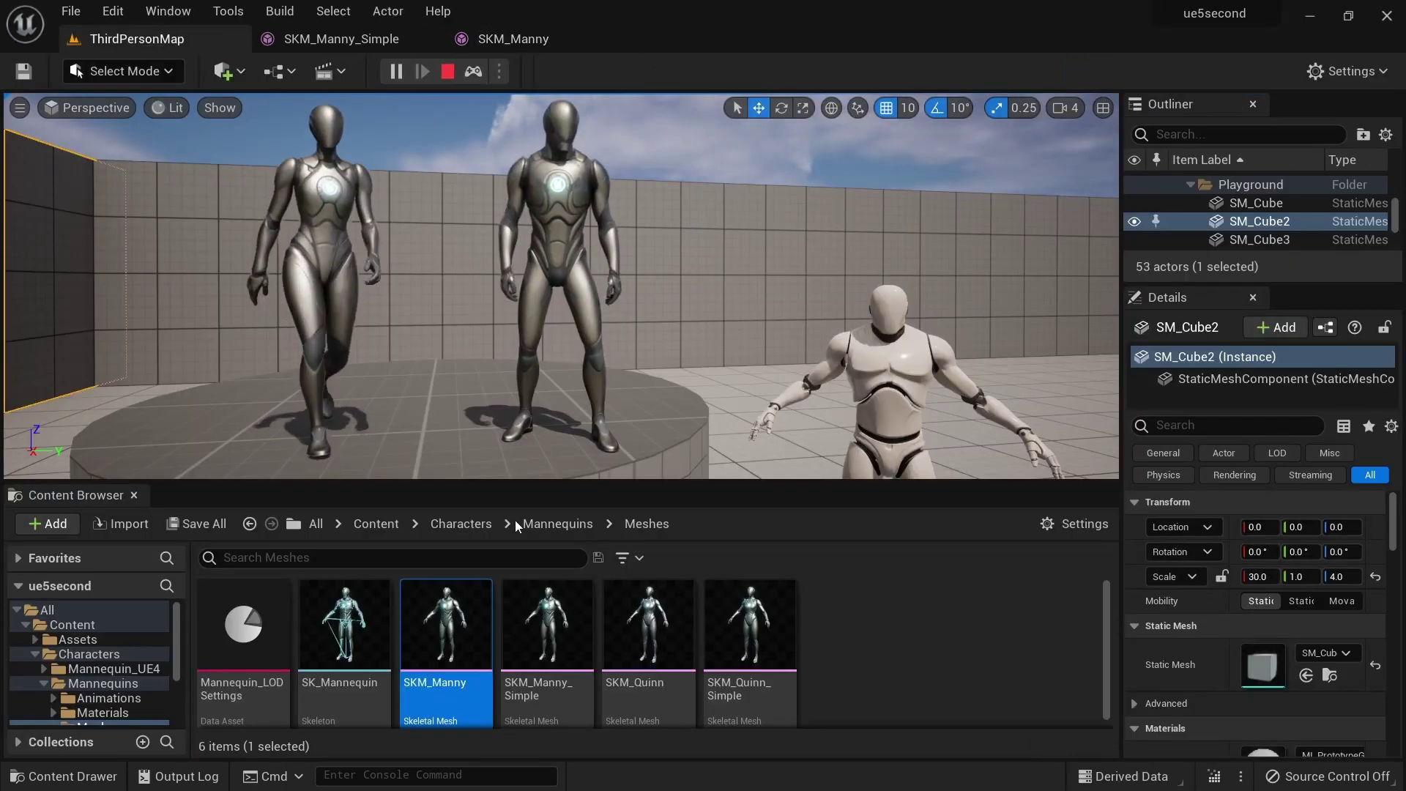
{"action": "left_click", "coordinate": [644, 638]}
{"action": "left_click", "coordinate": [709, 663]}
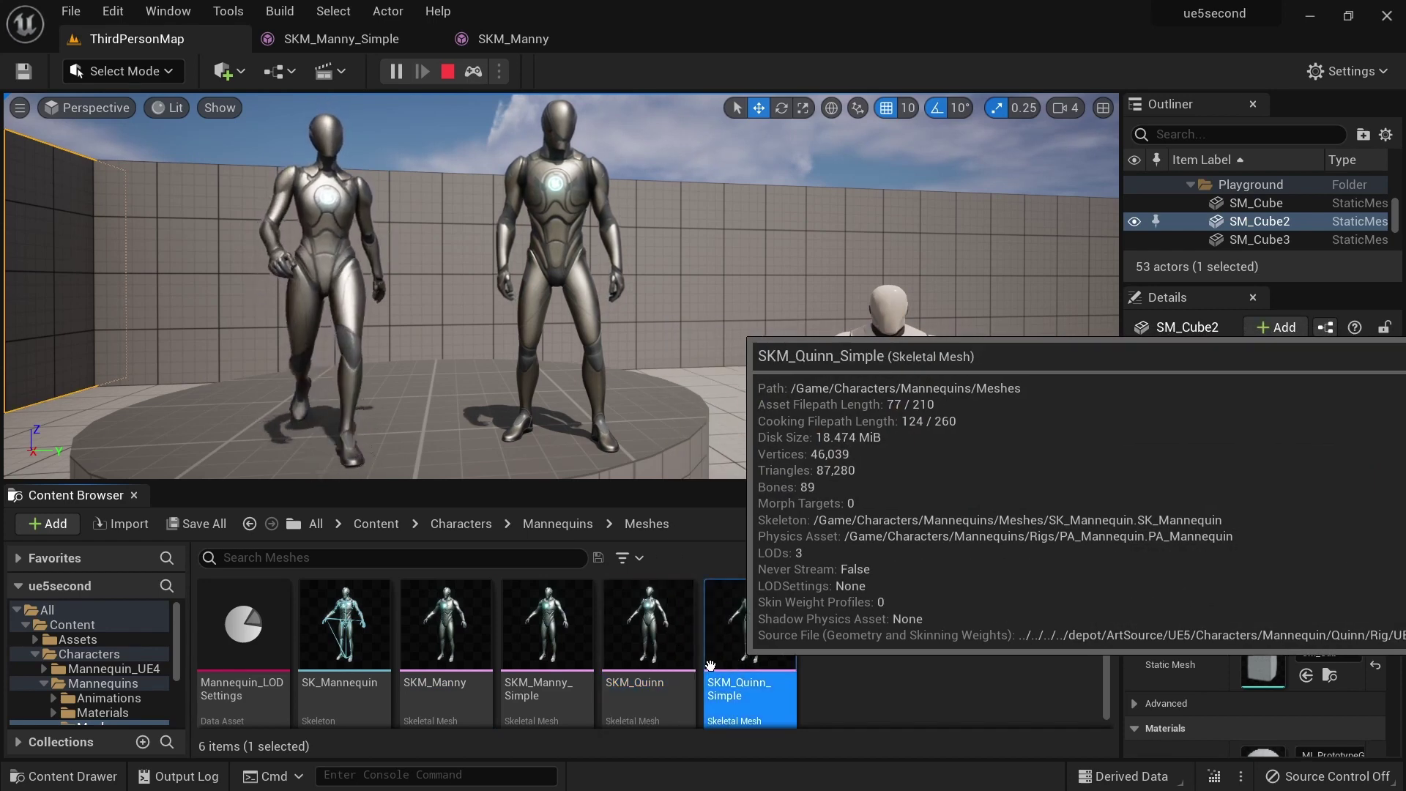
{"action": "left_click", "coordinate": [432, 640]}
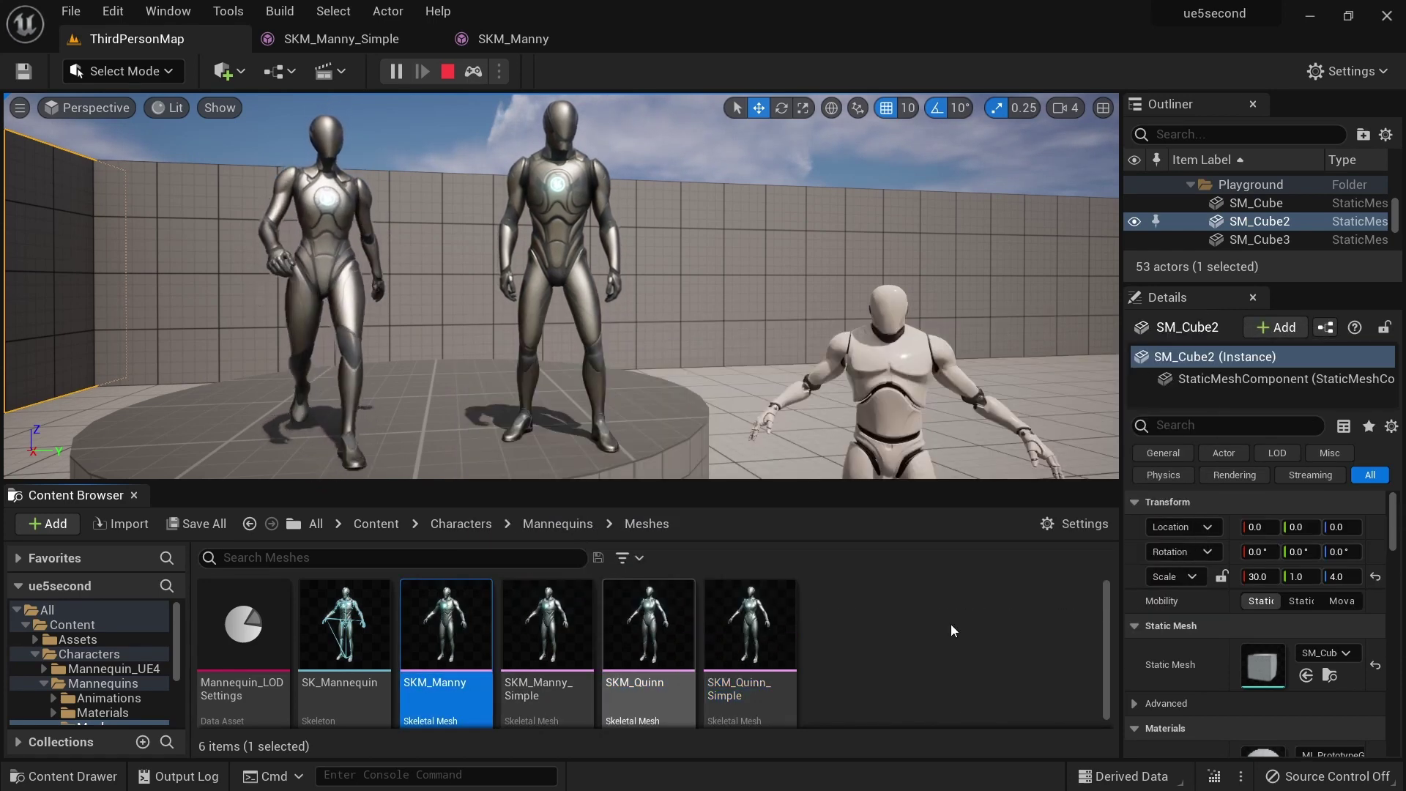
{"action": "left_click", "coordinate": [992, 624]}
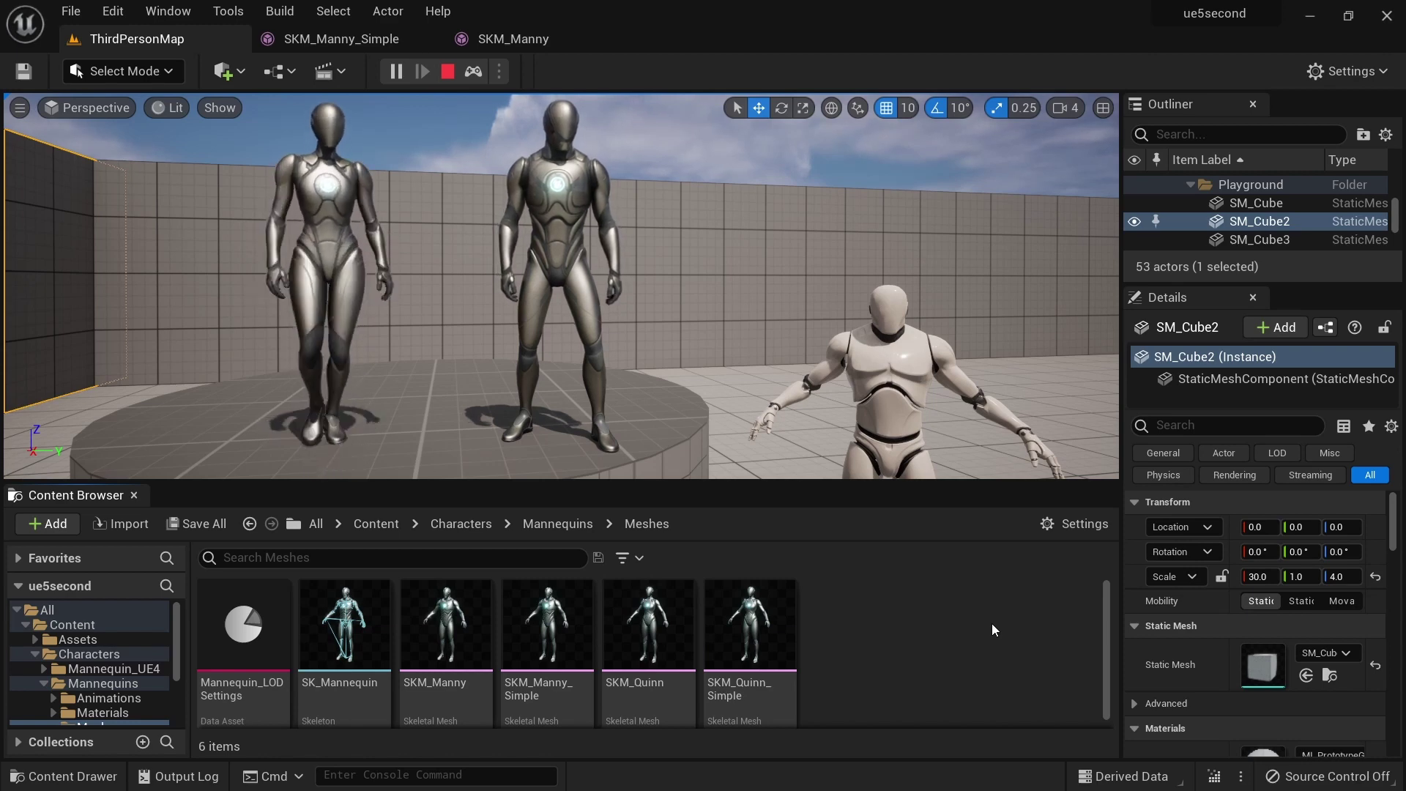
{"action": "left_click", "coordinate": [536, 648]}
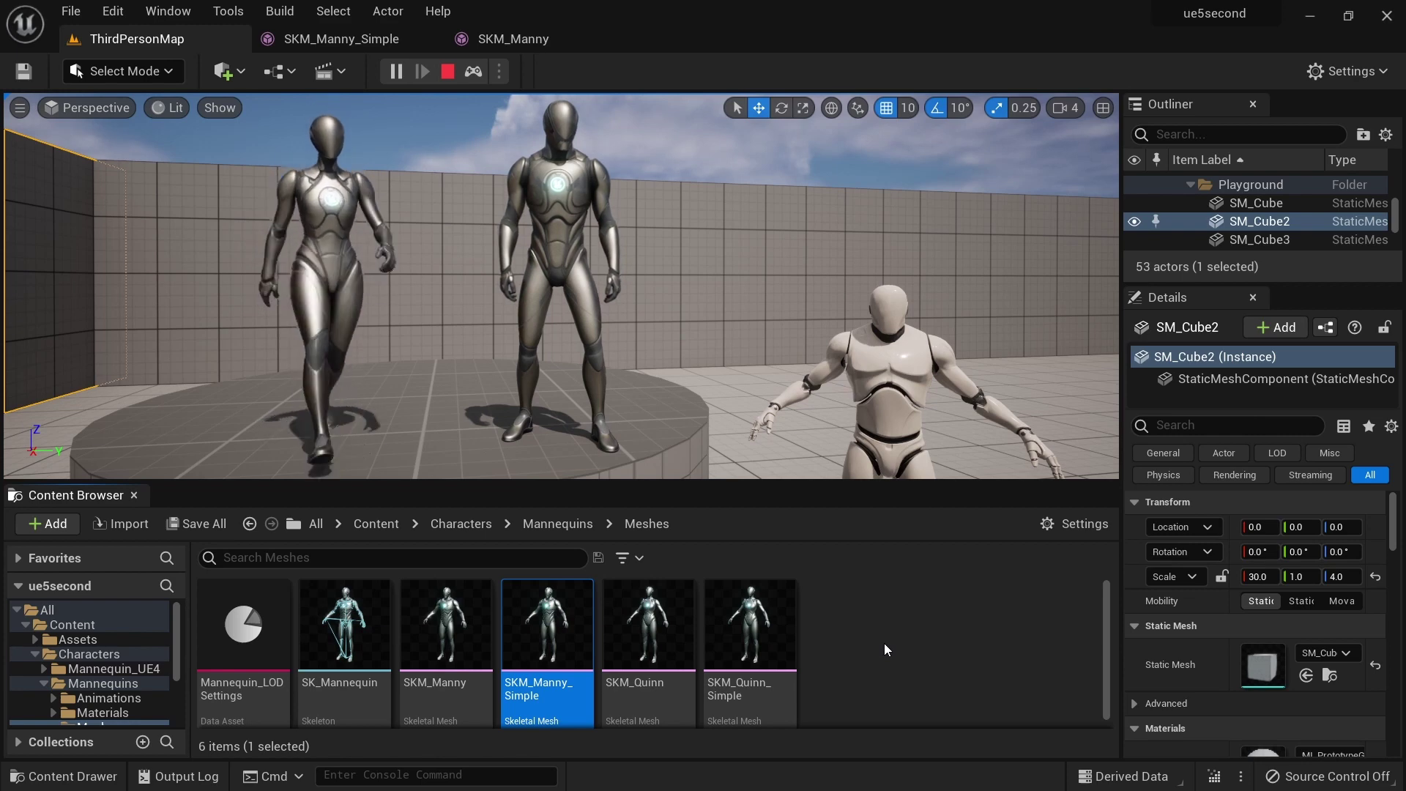
{"action": "left_click", "coordinate": [45, 659]}
{"action": "left_click", "coordinate": [43, 666]}
{"action": "left_click", "coordinate": [97, 712]}
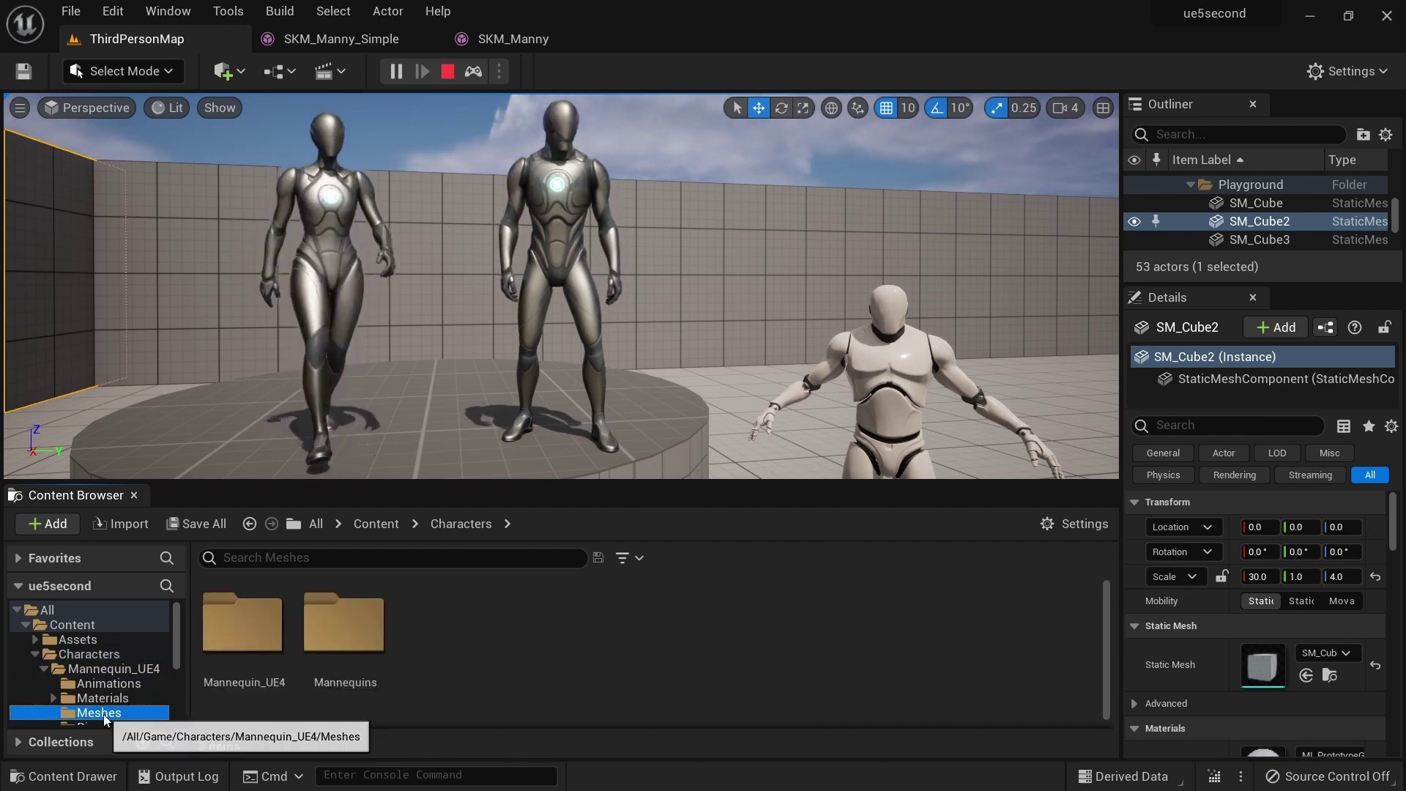
{"action": "left_click", "coordinate": [275, 651]}
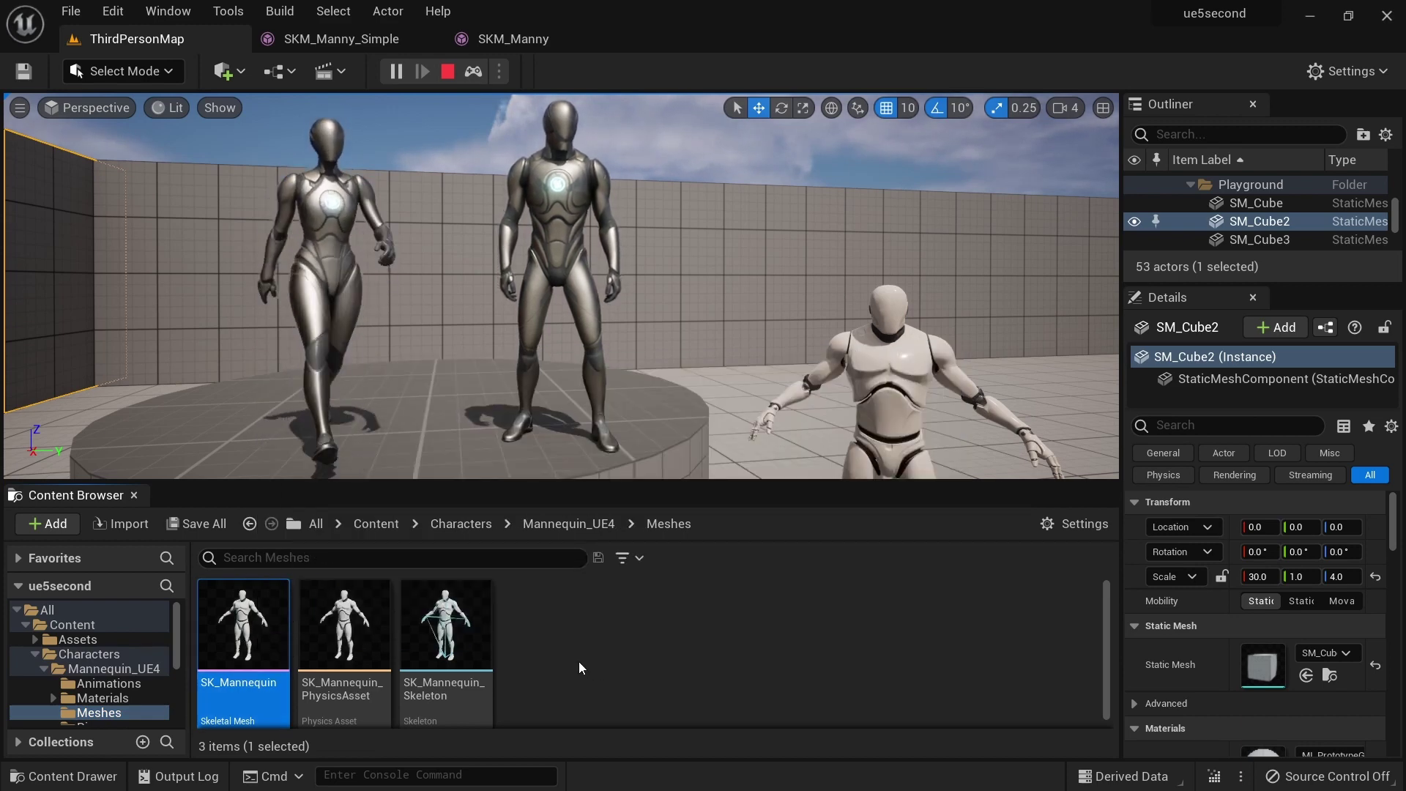
{"action": "scroll", "coordinate": [134, 665], "scroll_direction": "down", "scroll_amount": 2}
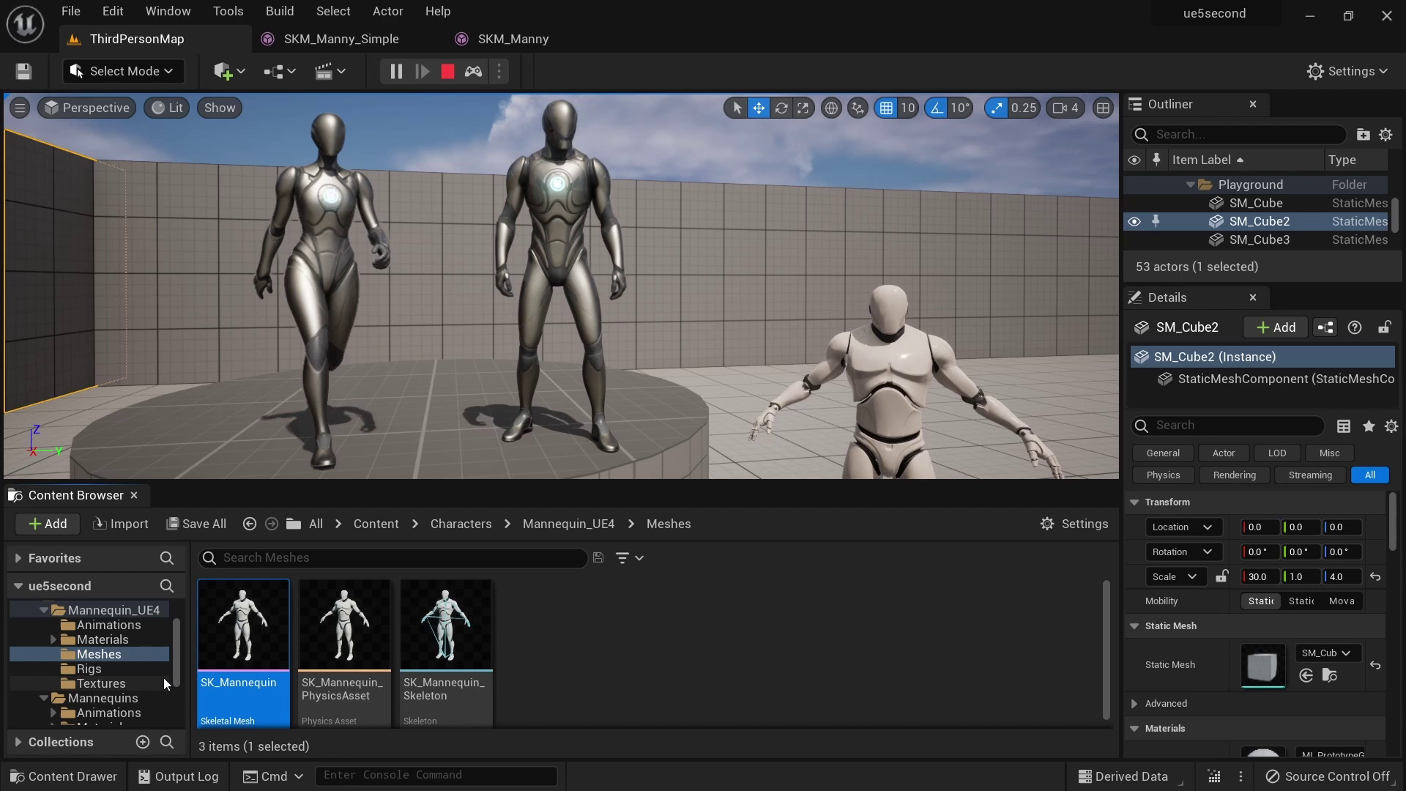
{"action": "scroll", "coordinate": [134, 680], "scroll_direction": "down", "scroll_amount": 1}
{"action": "left_click", "coordinate": [98, 711]}
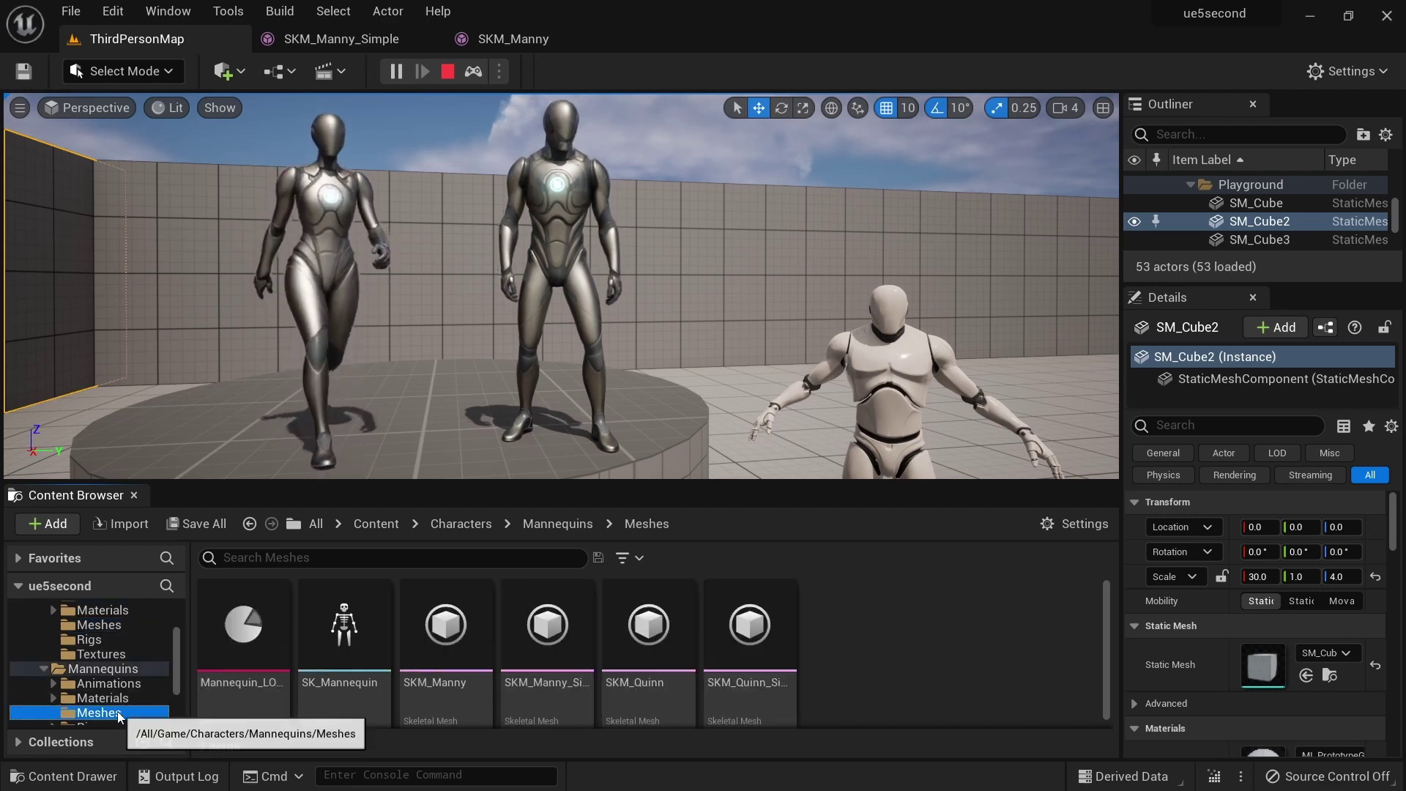
{"action": "left_click", "coordinate": [547, 629]}
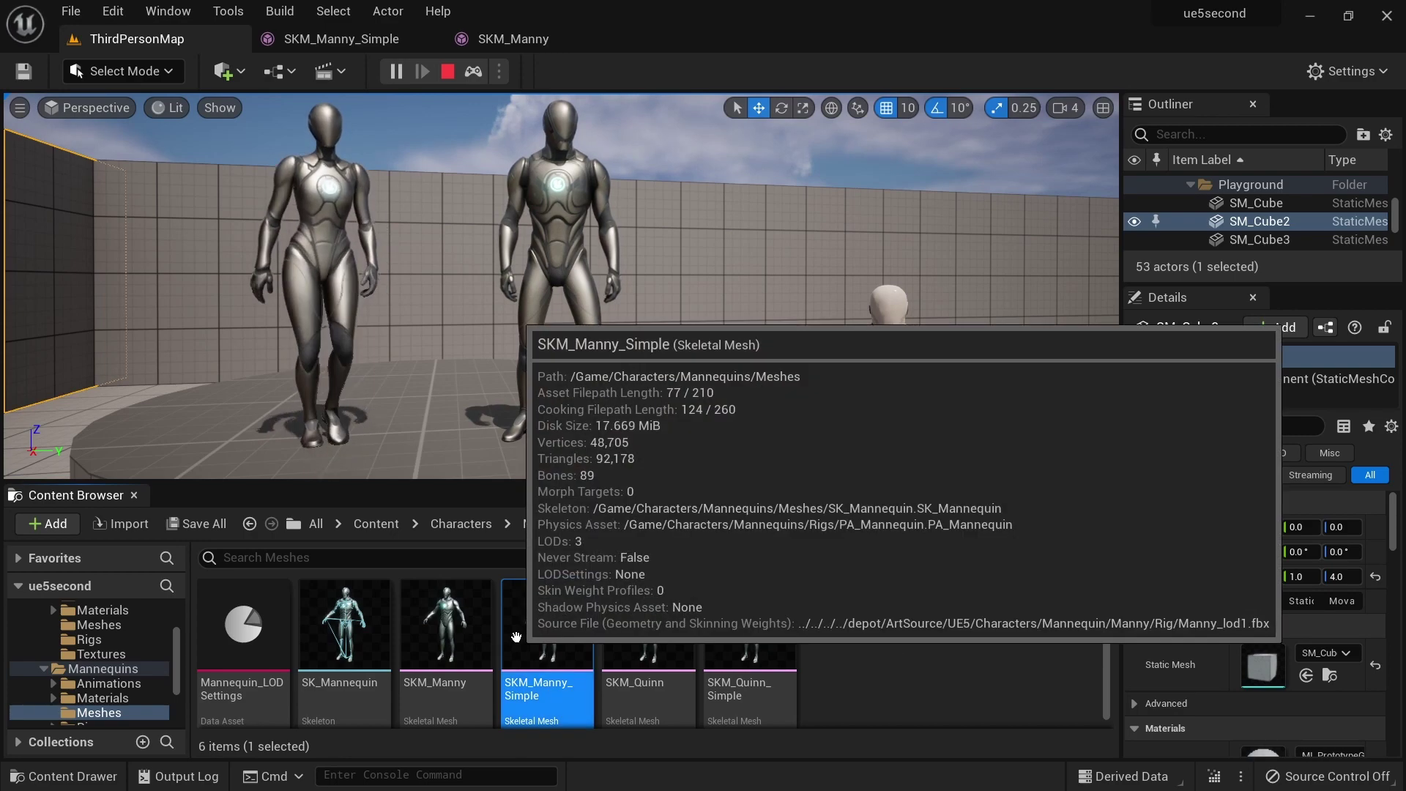
Export SKM_Manny_Simple to FBX as SKM_Manny_500_Simple1.FBX with the default export options
{"action": "right_click", "coordinate": [514, 639]}
{"action": "mouse_move", "coordinate": [674, 336]}
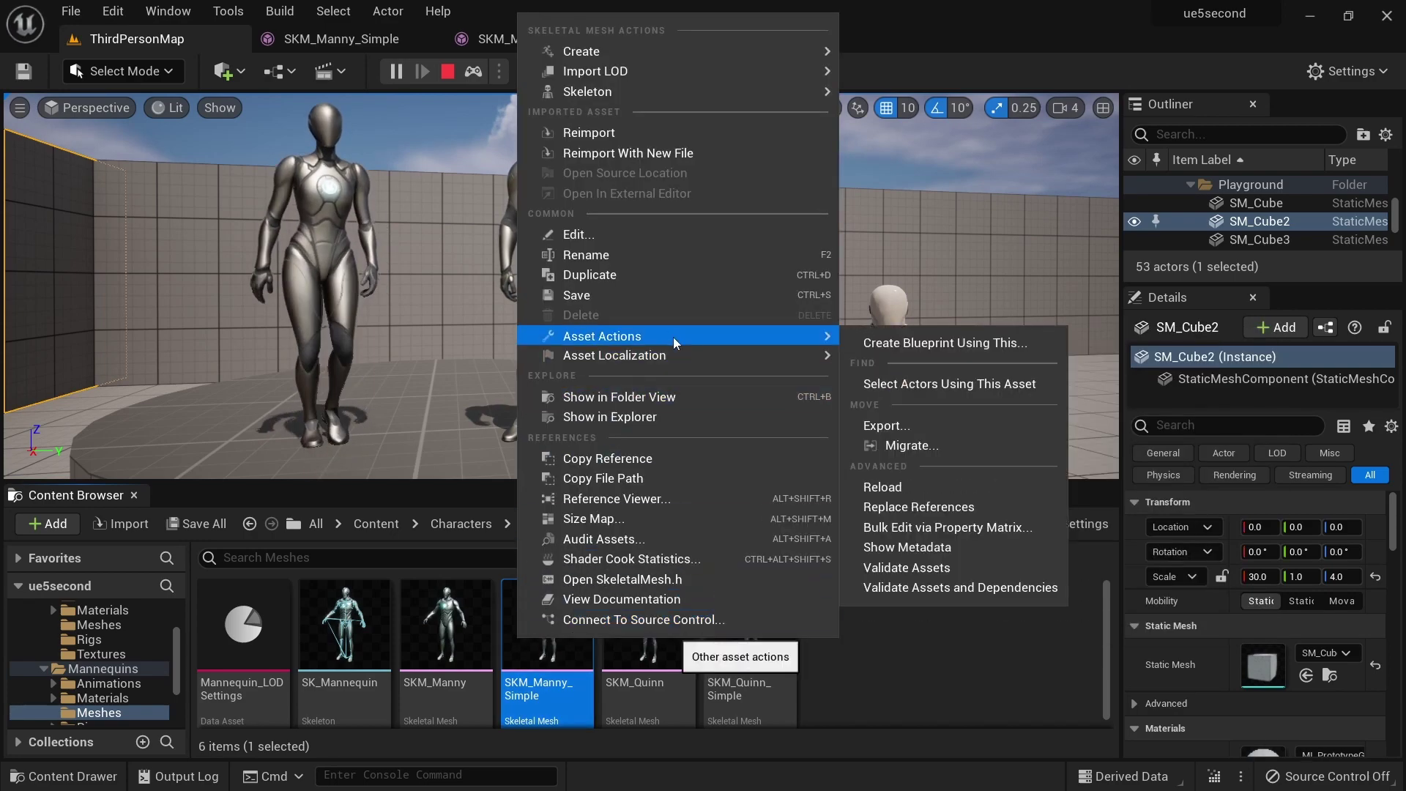
{"action": "left_click", "coordinate": [912, 428]}
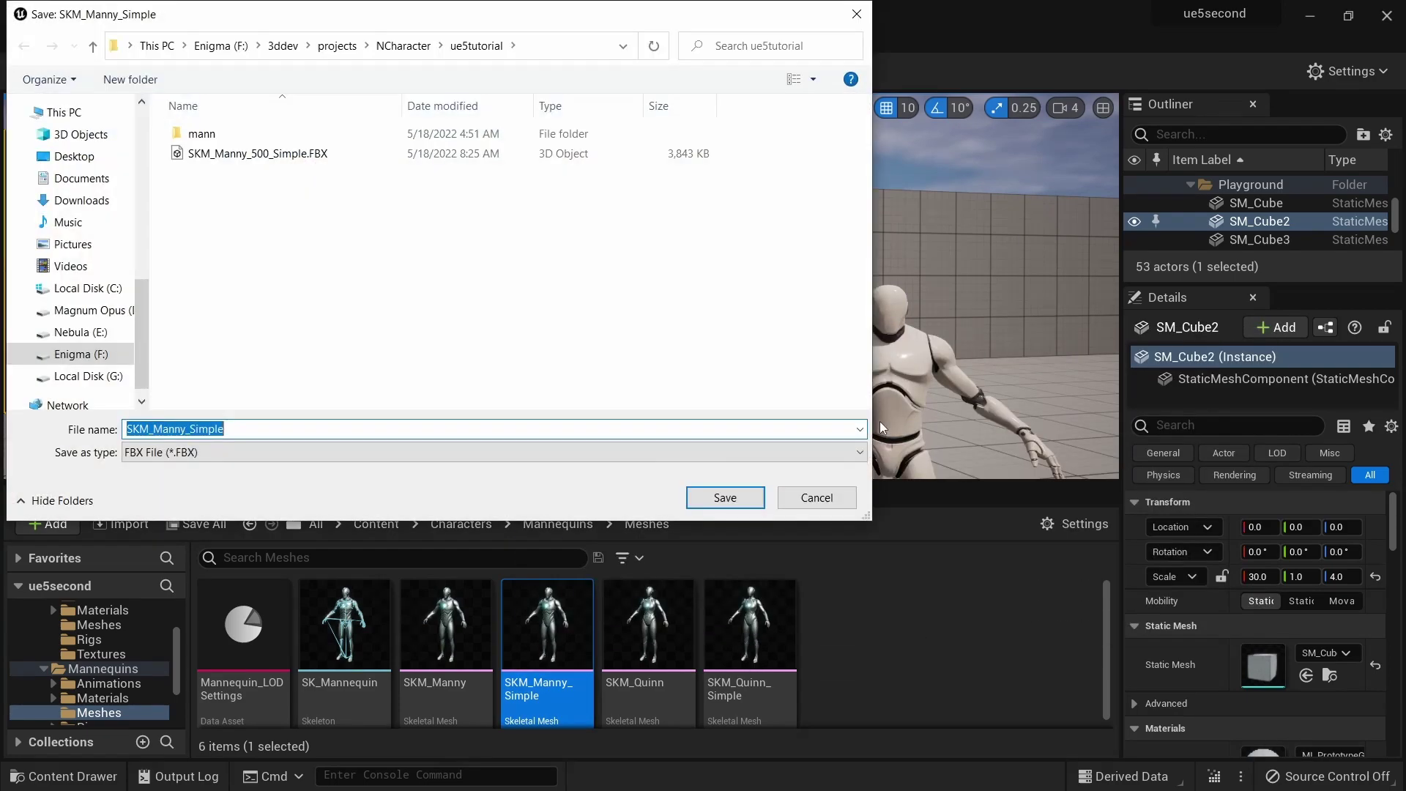
{"action": "left_click", "coordinate": [256, 157]}
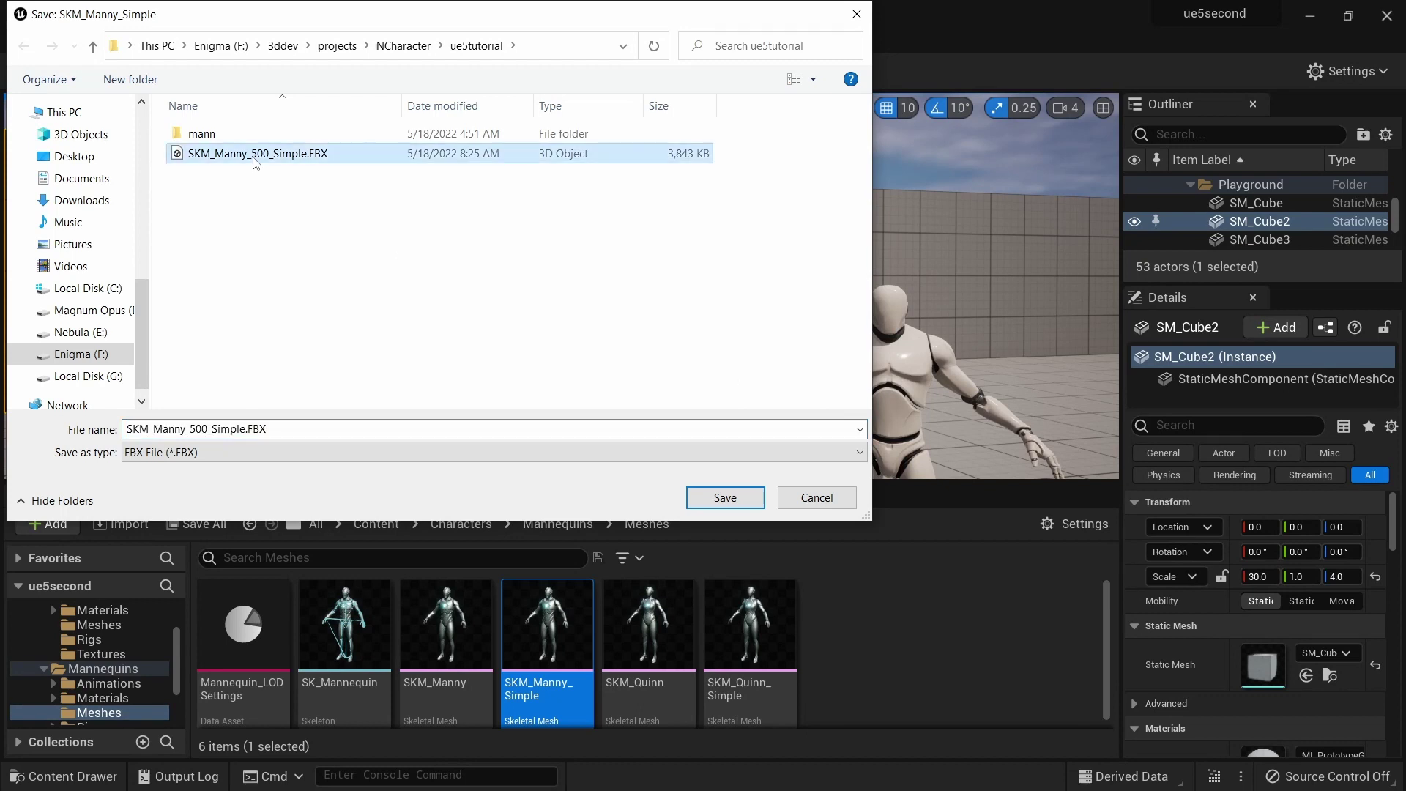
{"action": "left_click", "coordinate": [315, 429]}
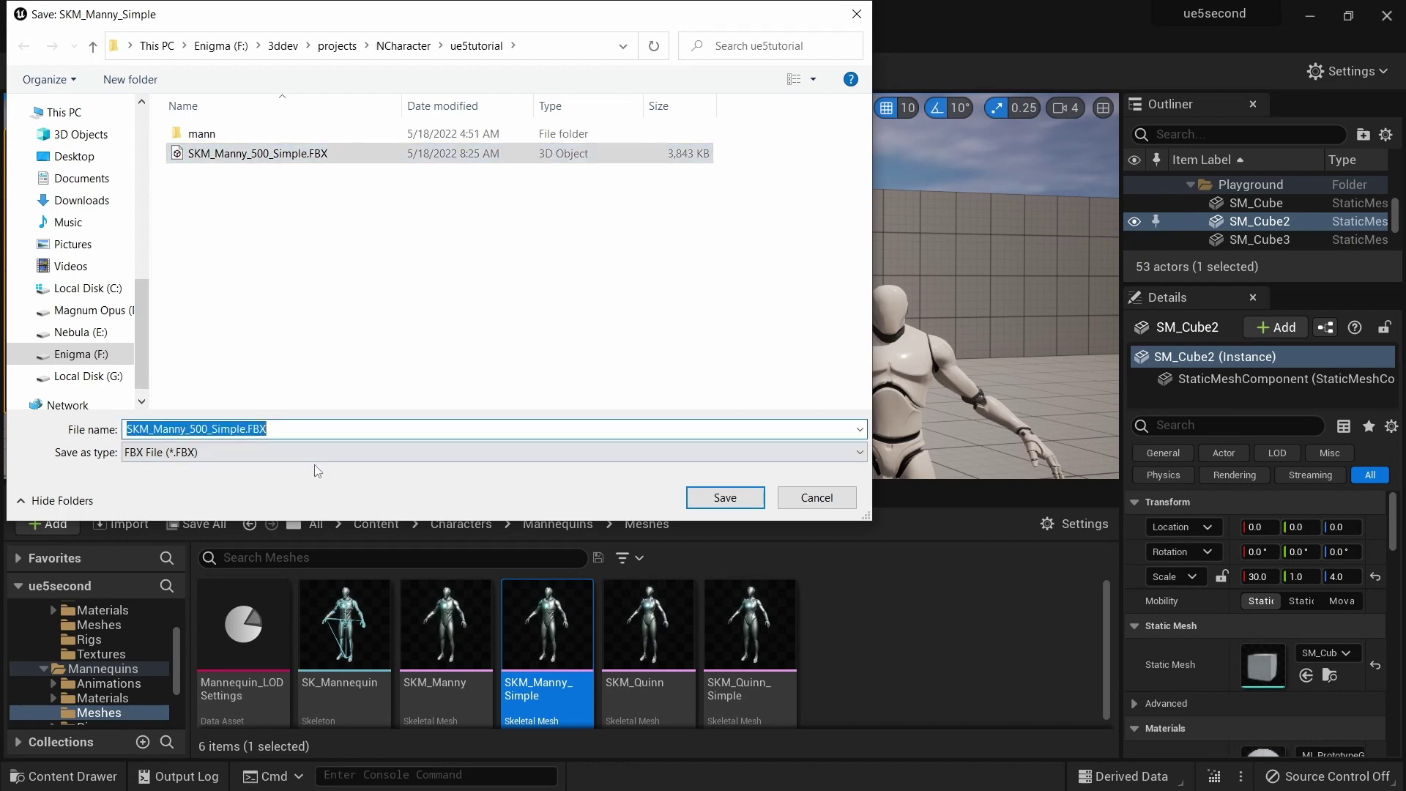
{"action": "type", "text": "1"}
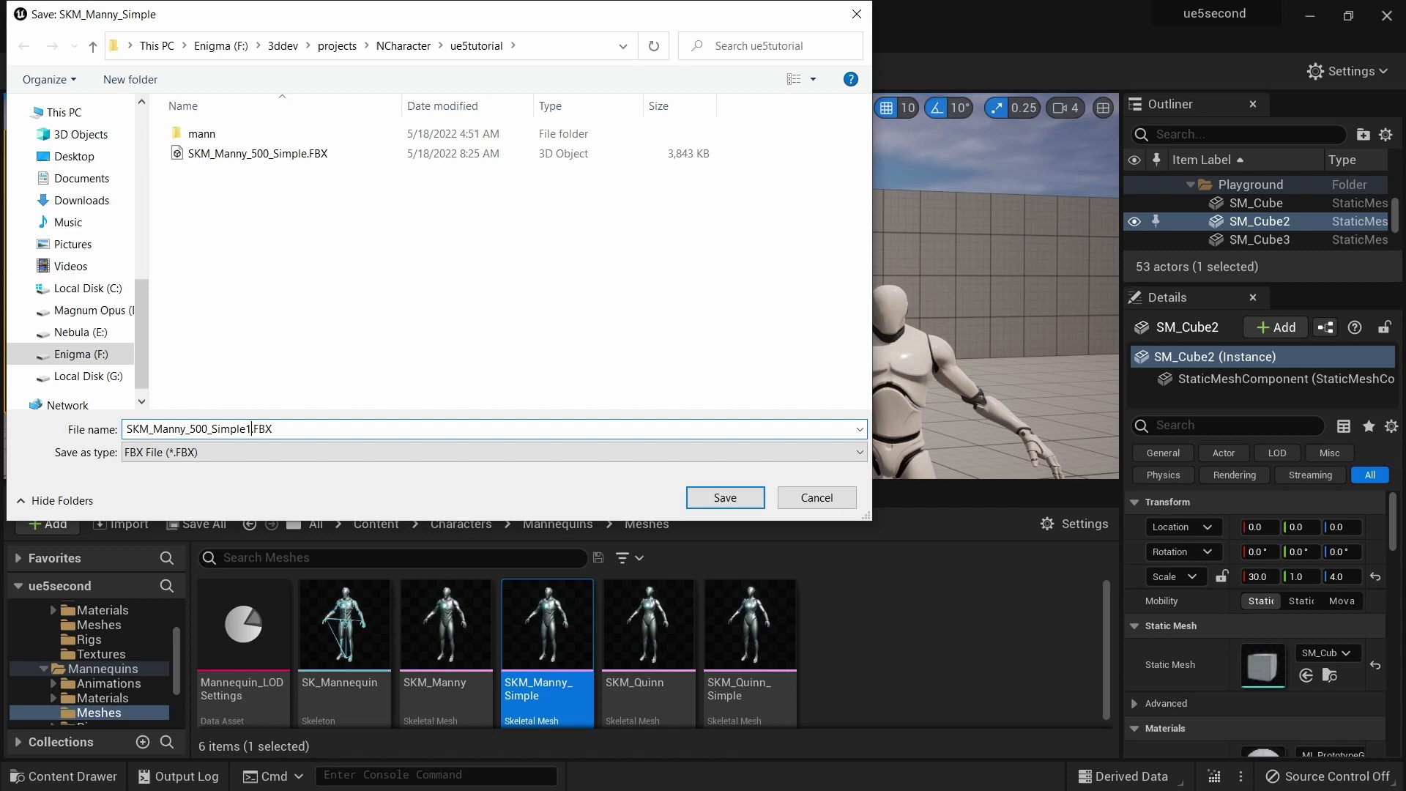
{"action": "left_click", "coordinate": [725, 498]}
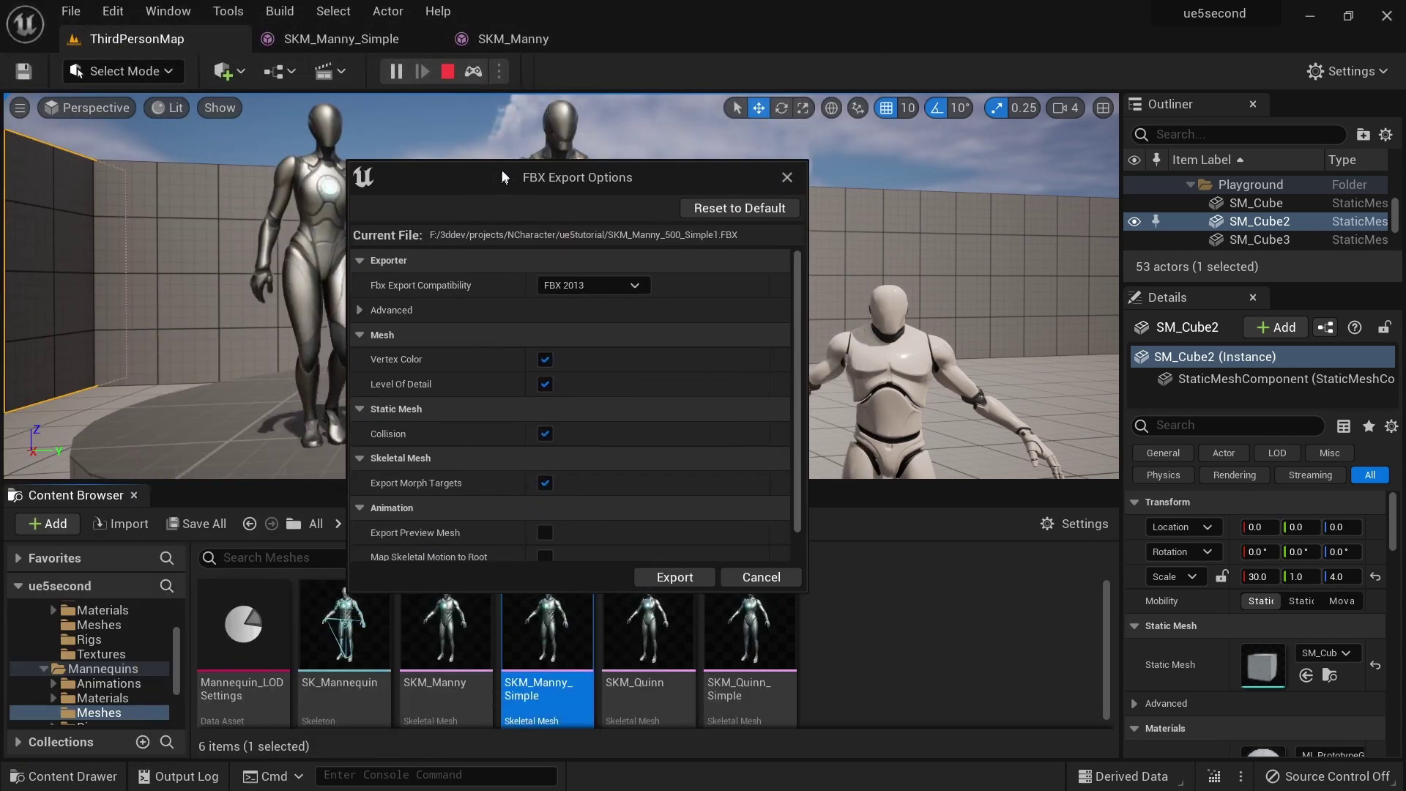
{"action": "left_click", "coordinate": [678, 577]}
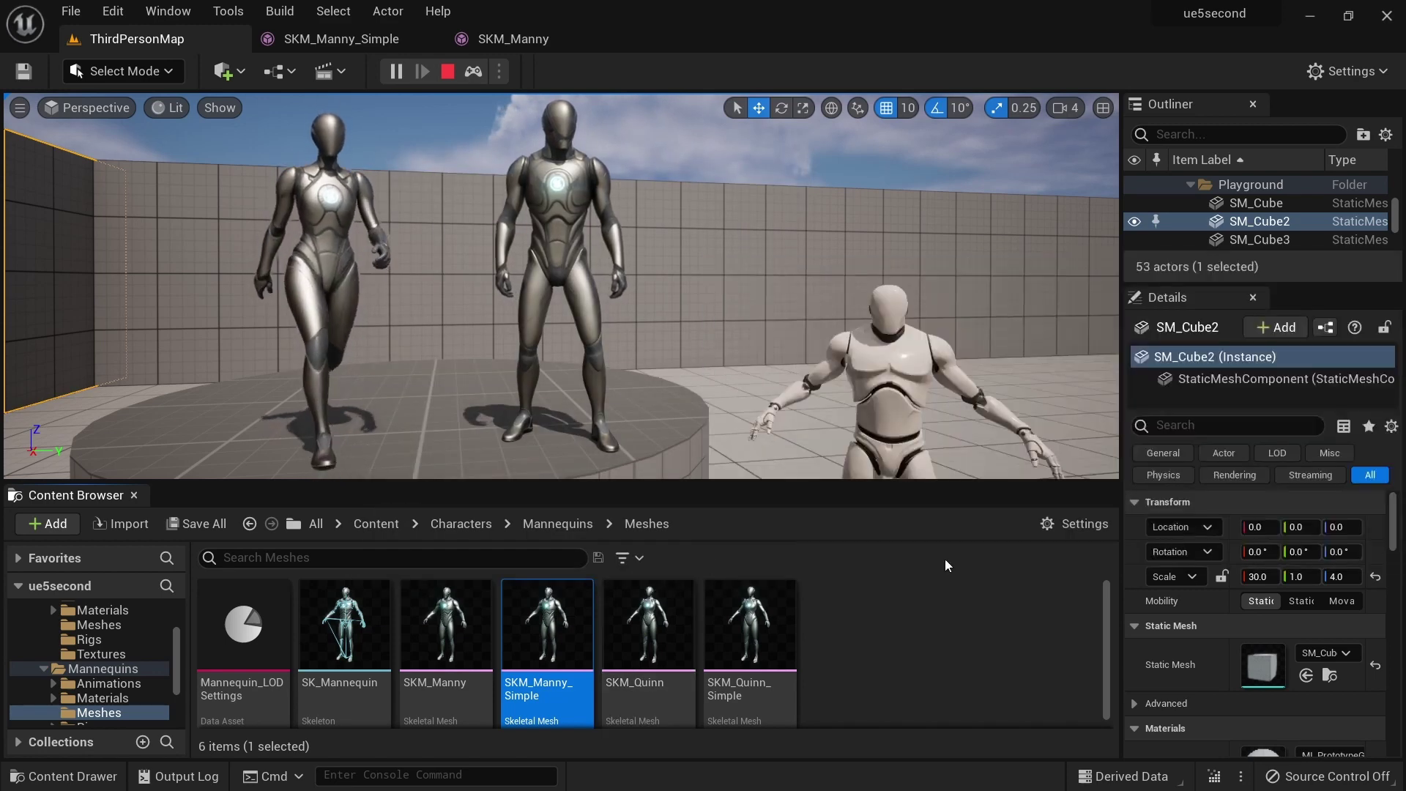
{"action": "left_click", "coordinate": [832, 628]}
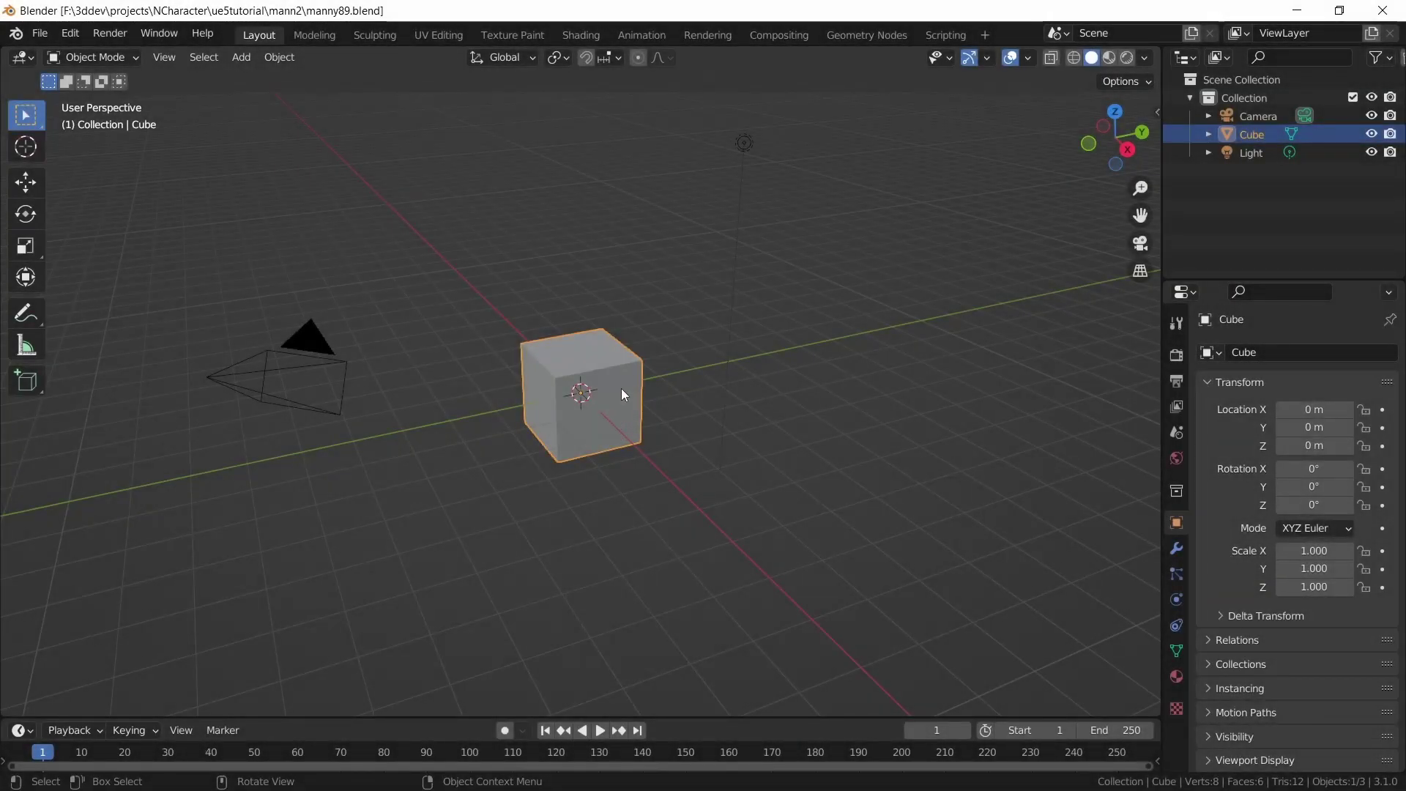
Run Setup Scene from the Uefy Script Panel in the cube's Object Data properties
{"action": "left_click", "coordinate": [623, 394]}
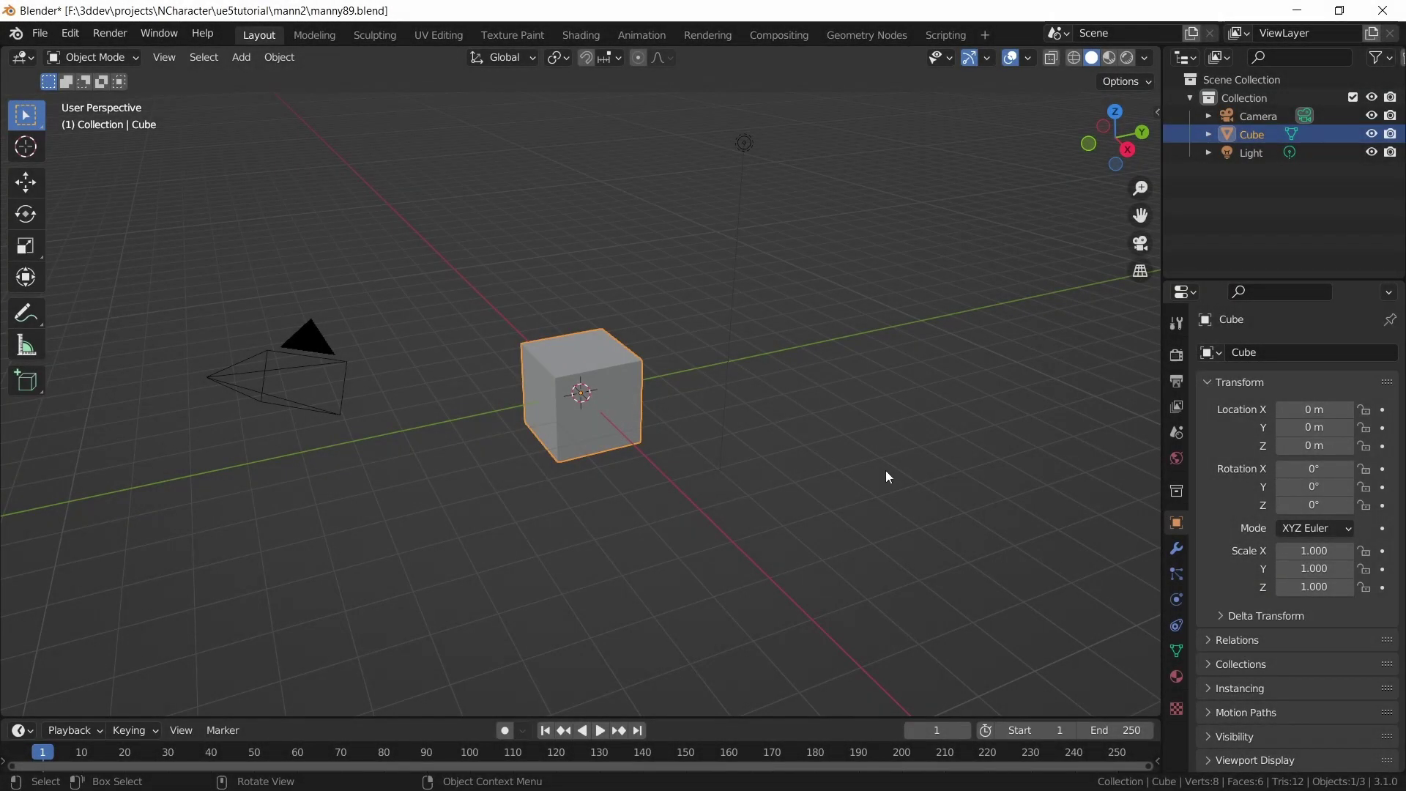
{"action": "left_click", "coordinate": [1176, 651]}
{"action": "scroll", "coordinate": [1300, 626], "scroll_direction": "down", "scroll_amount": 10}
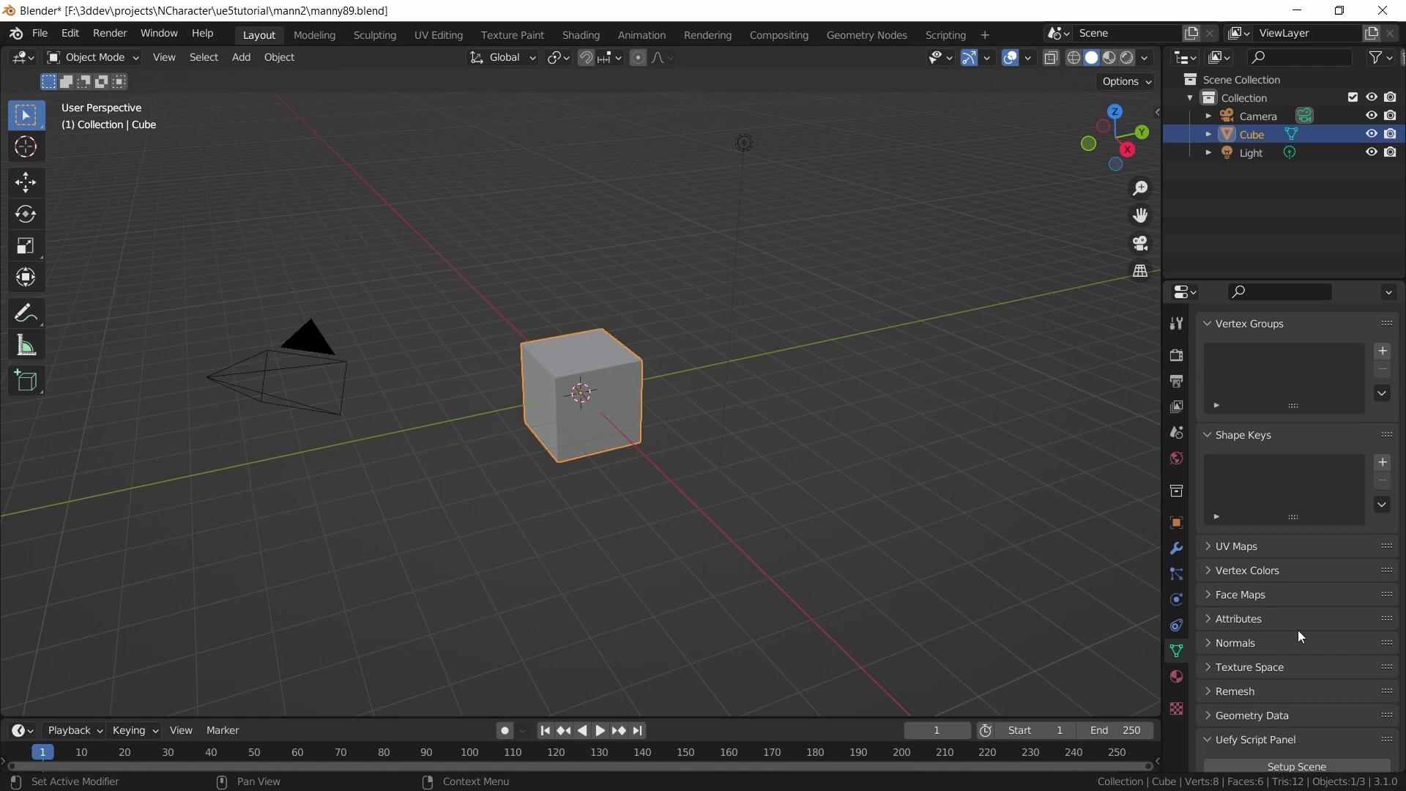
{"action": "scroll", "coordinate": [1316, 627], "scroll_direction": "down", "scroll_amount": 1}
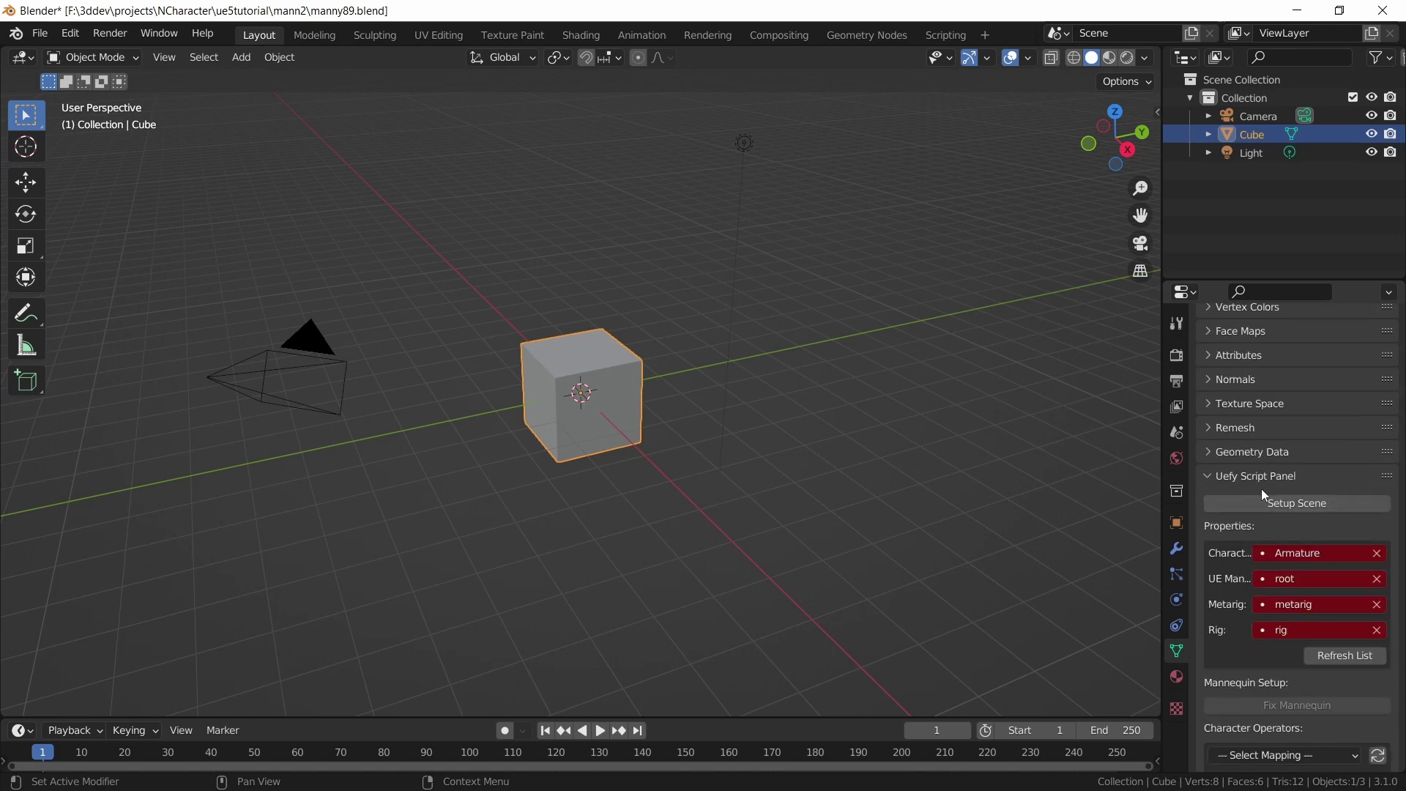
{"action": "left_click", "coordinate": [1333, 503]}
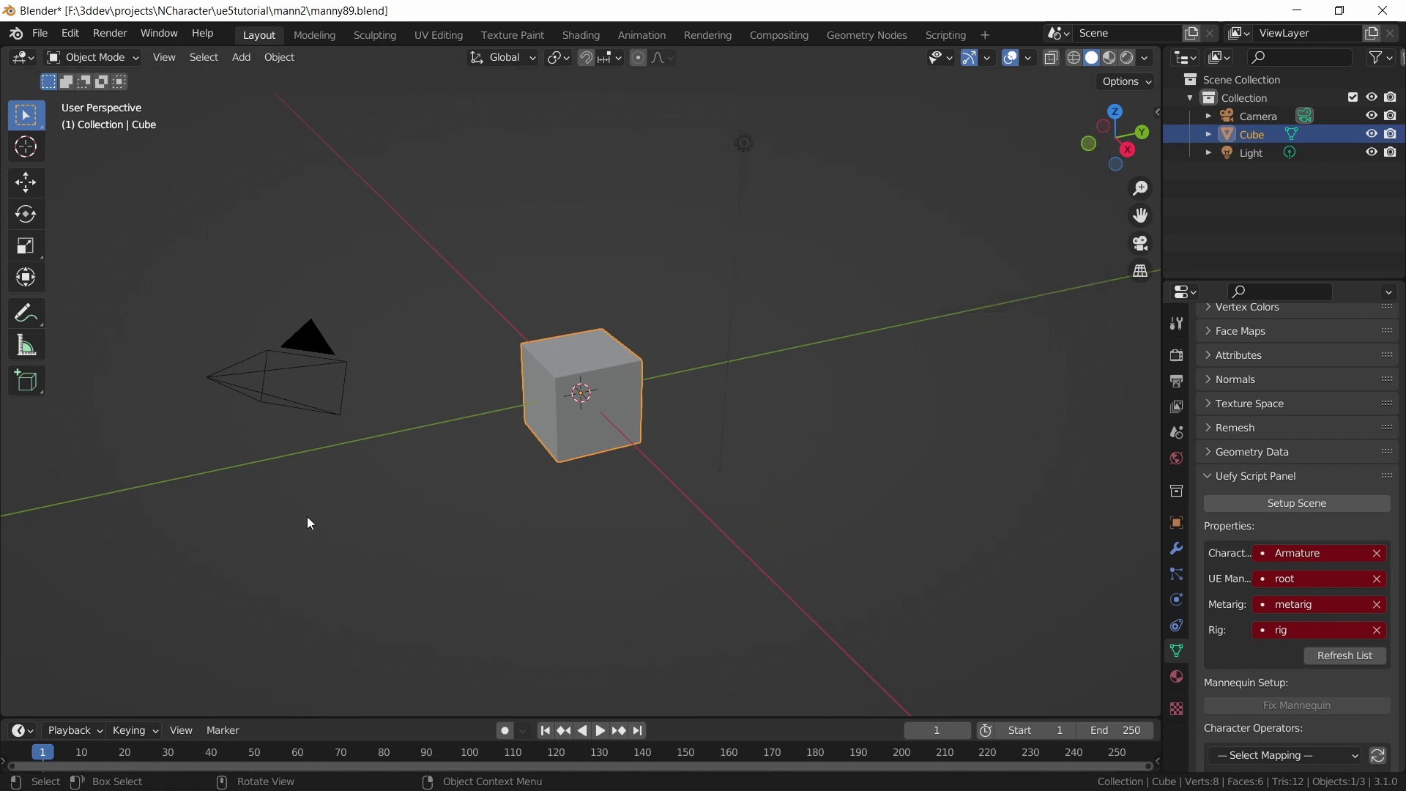
Delete the default camera, cube and light
{"action": "key", "text": "a"}
{"action": "key", "text": "x"}
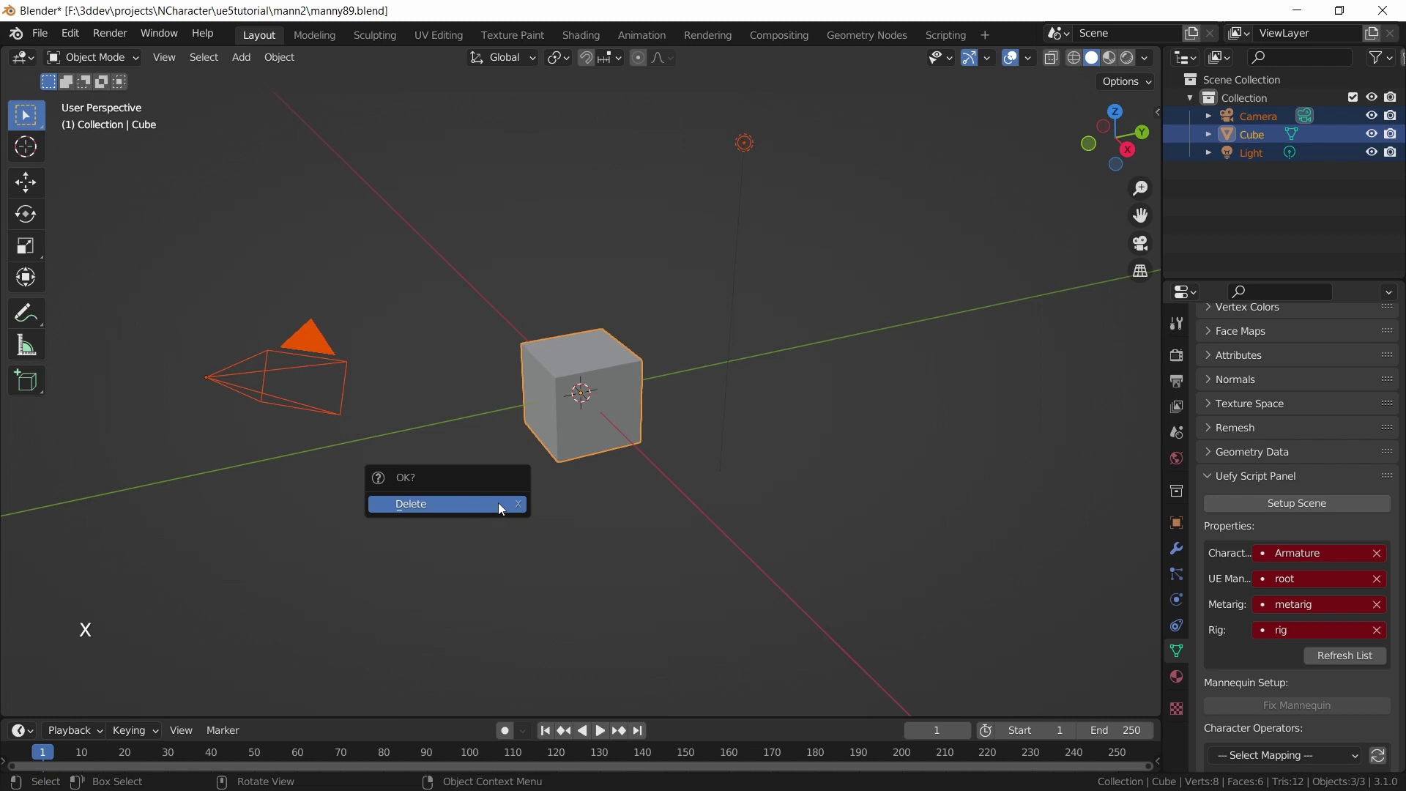
{"action": "left_click", "coordinate": [501, 508]}
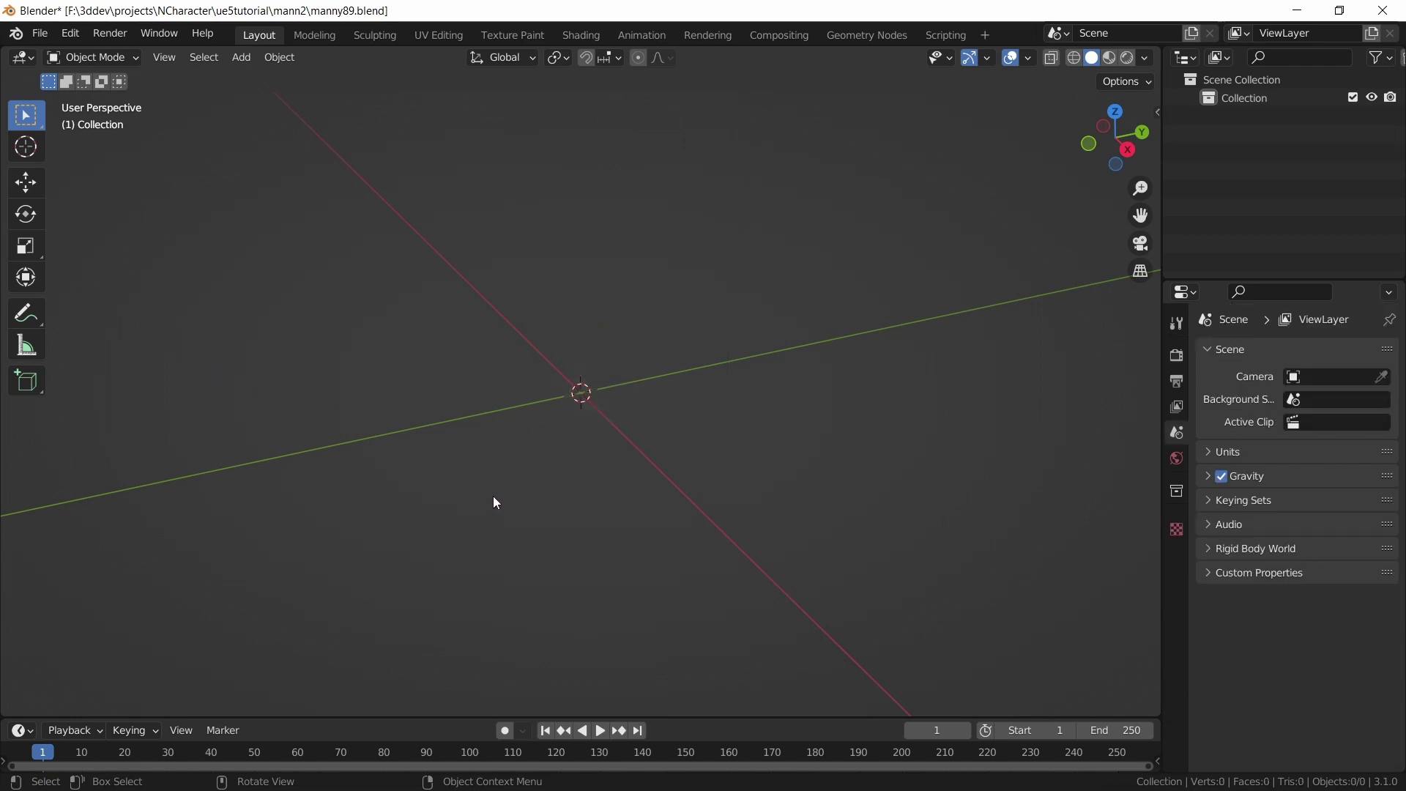
Import SKM_Manny_500_simple.FBX from UE4_mannequin with Automatic Bone Orientation enabled
{"action": "left_click", "coordinate": [40, 34]}
{"action": "mouse_move", "coordinate": [102, 278]}
{"action": "left_click", "coordinate": [293, 428]}
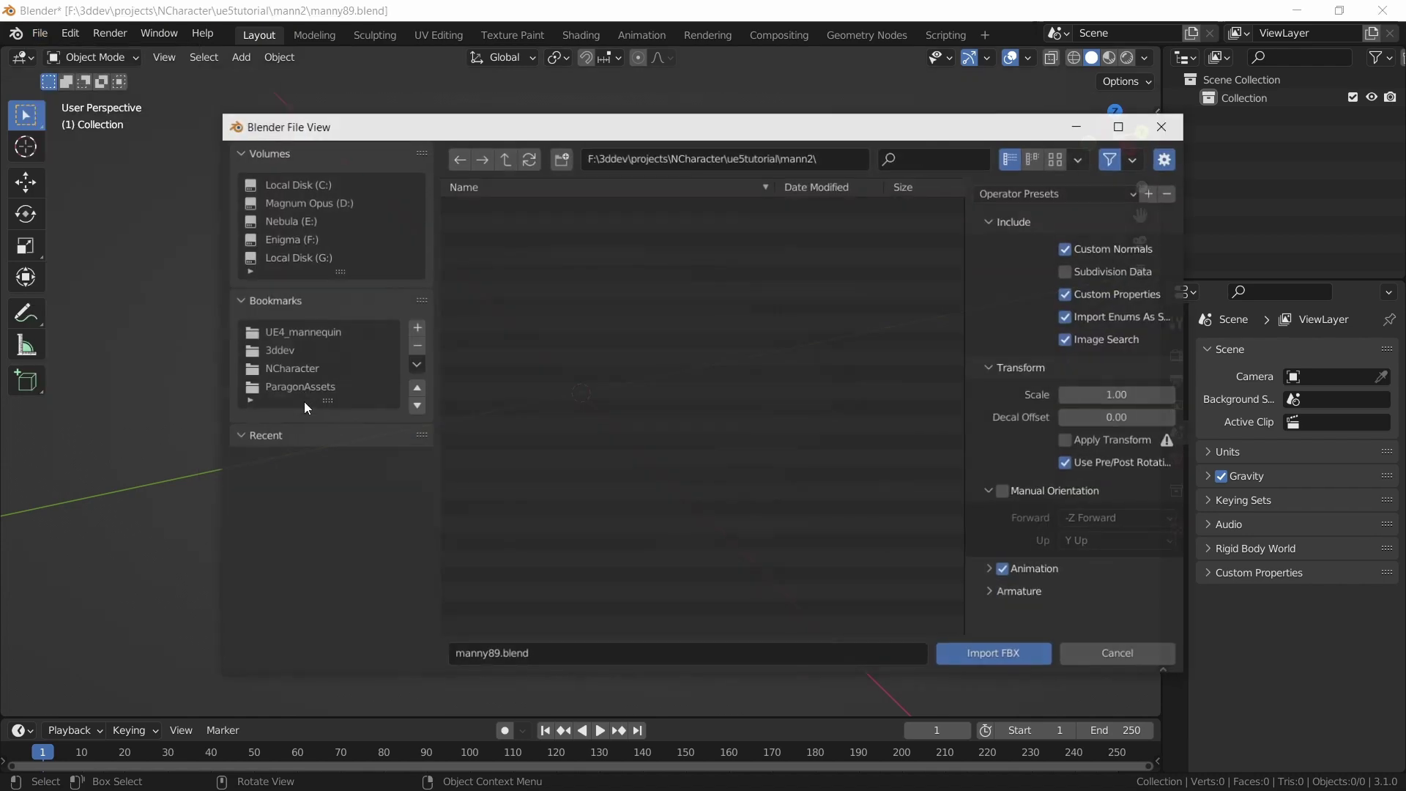
{"action": "left_click", "coordinate": [301, 332]}
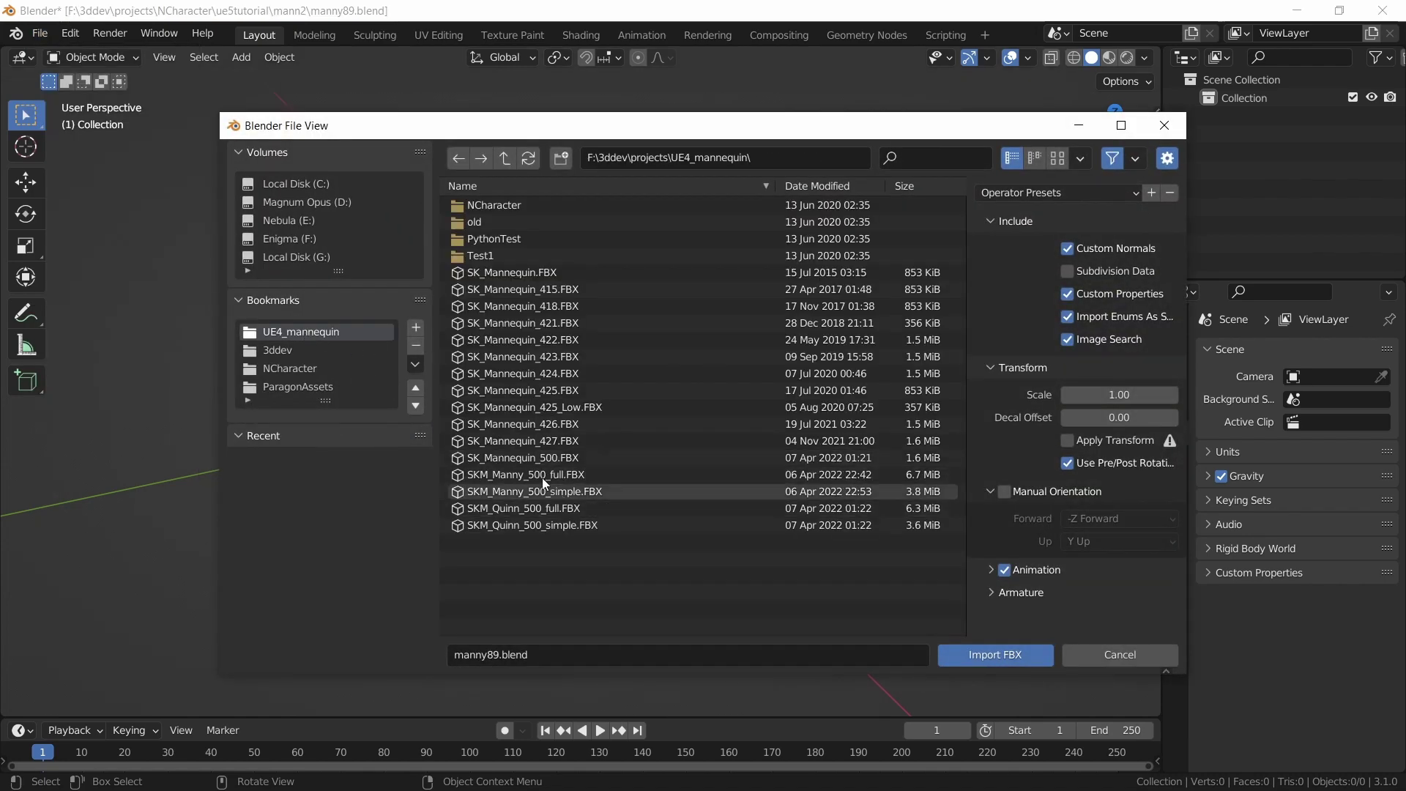
{"action": "left_click", "coordinate": [519, 493]}
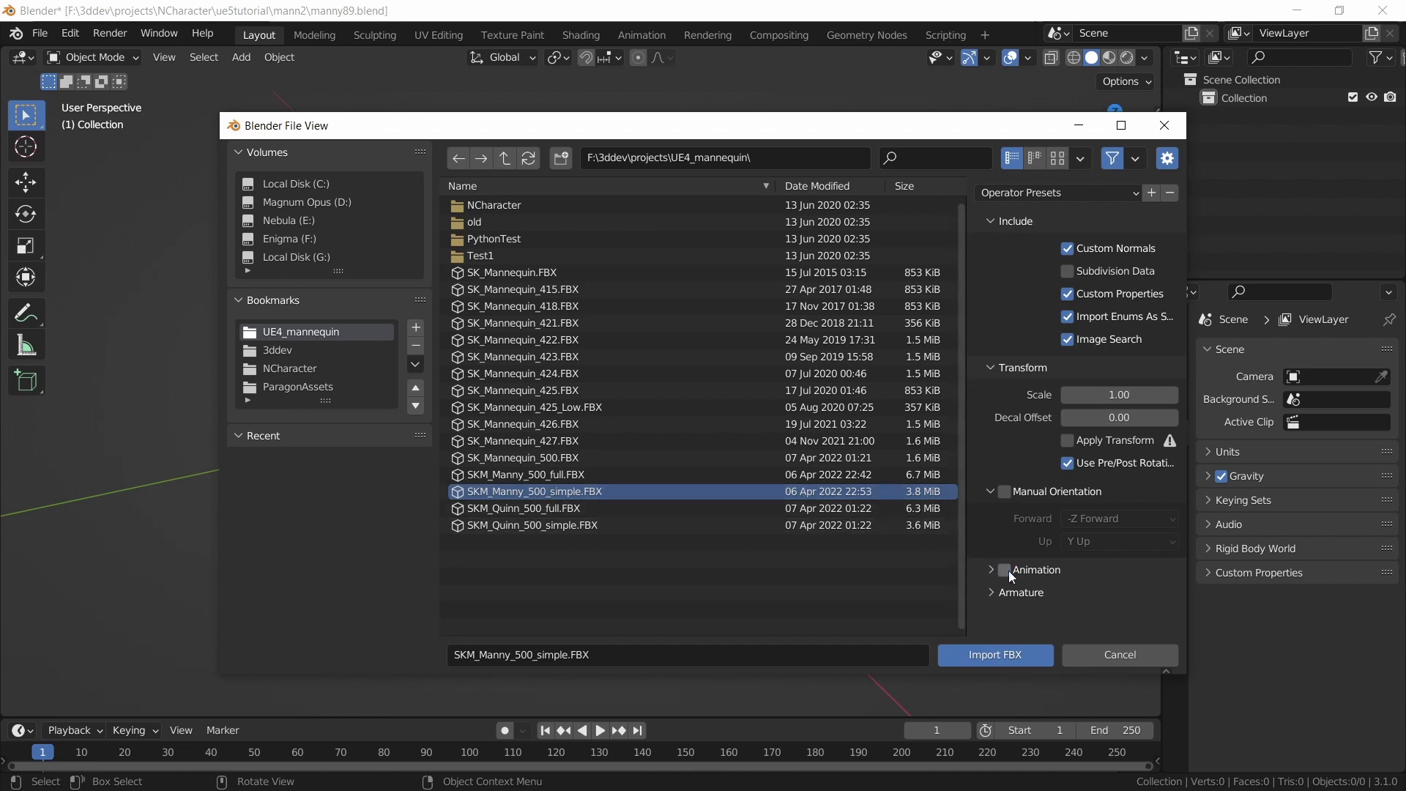
{"action": "left_click", "coordinate": [993, 591]}
{"action": "scroll", "coordinate": [1030, 595], "scroll_direction": "down", "scroll_amount": 3}
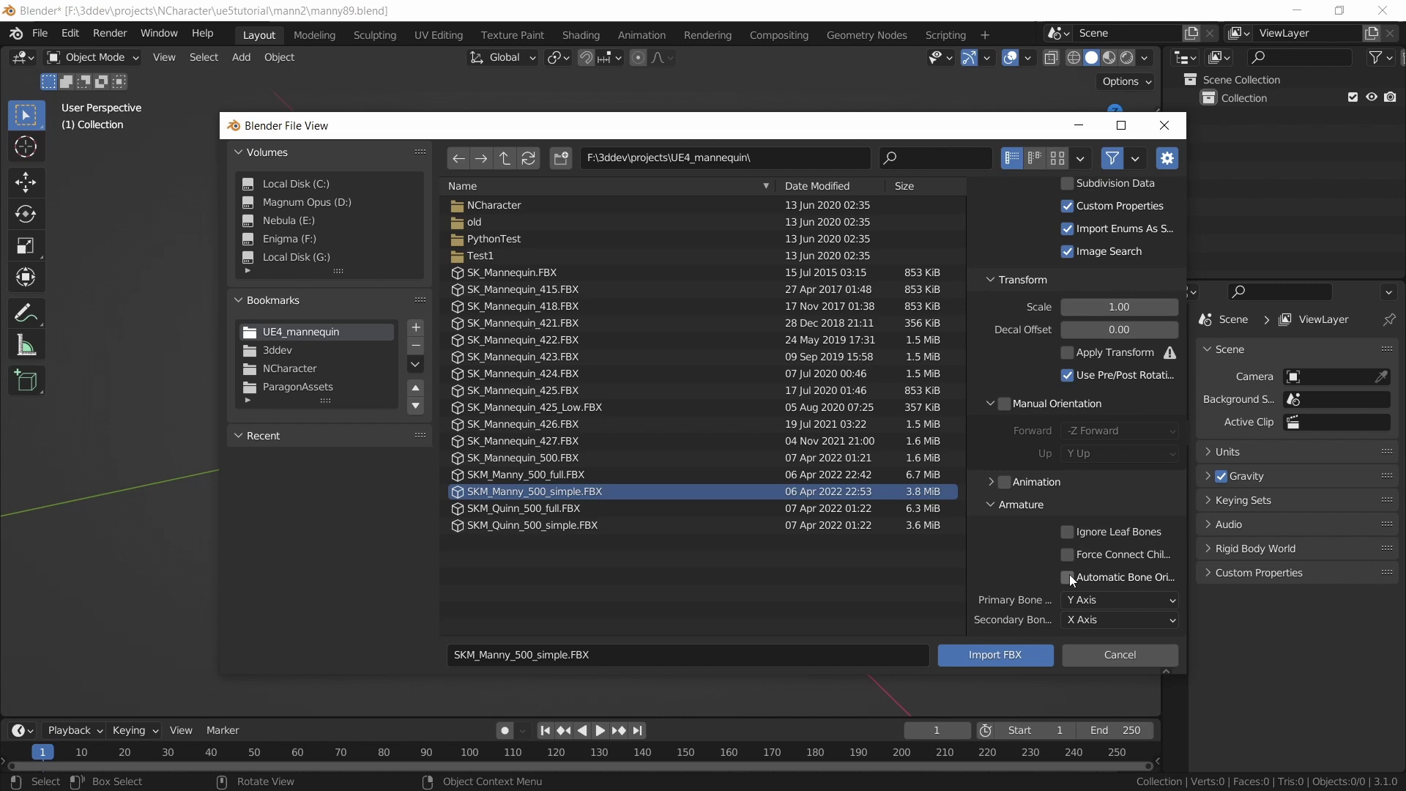
{"action": "left_click", "coordinate": [1068, 577]}
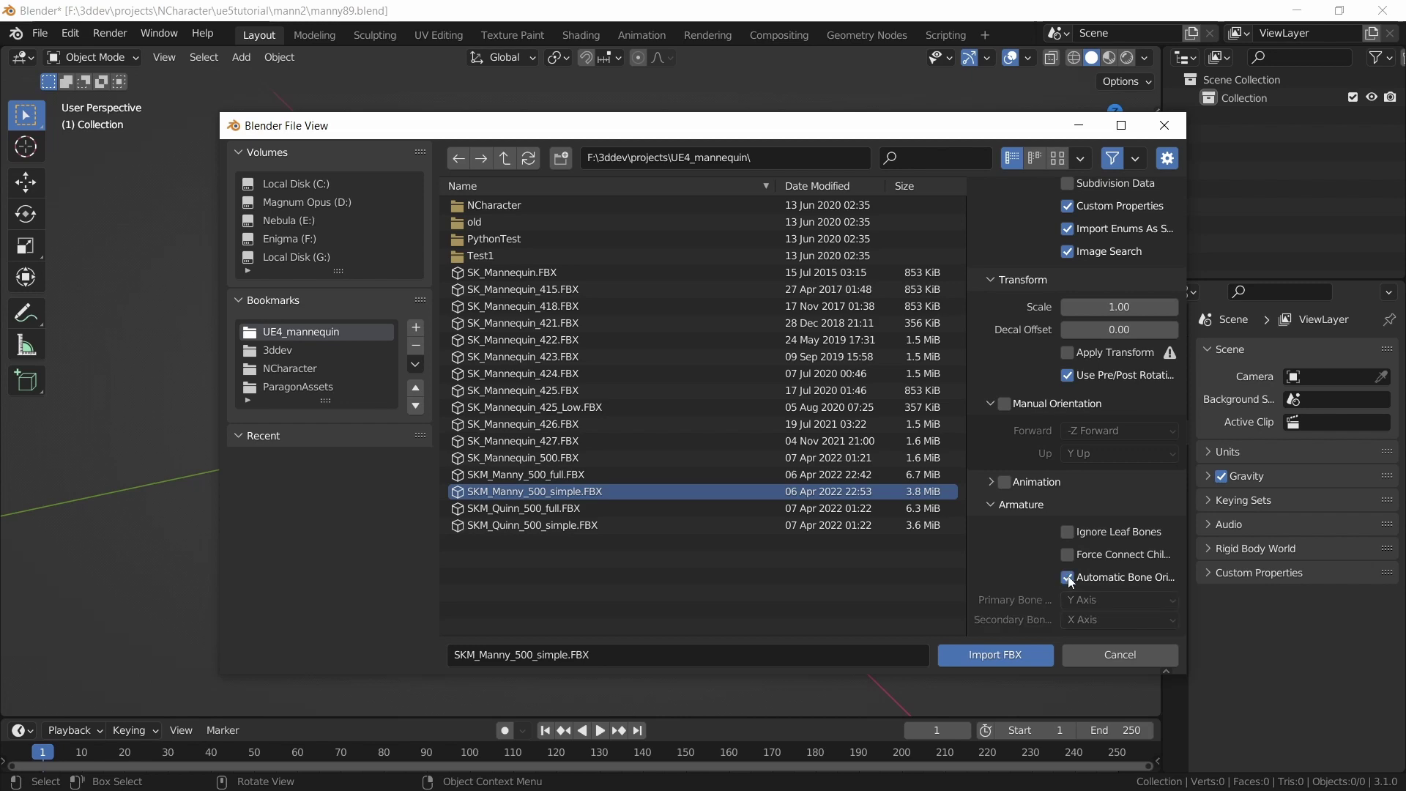
{"action": "left_click", "coordinate": [967, 655]}
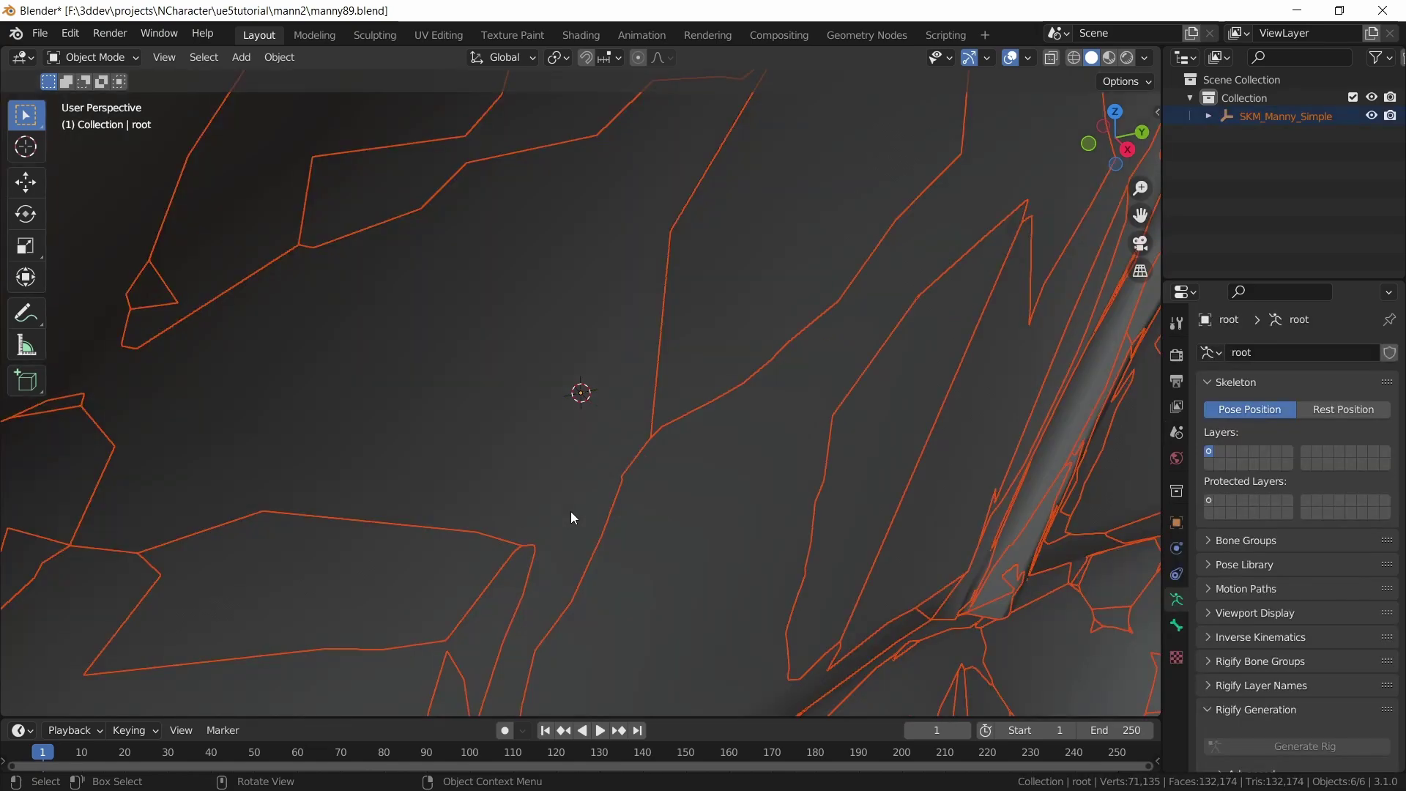
Frame the imported character and select SKM_Manny_Simple_LOD0 in the Outliner
{"action": "scroll", "coordinate": [643, 283], "scroll_direction": "down", "scroll_amount": 5}
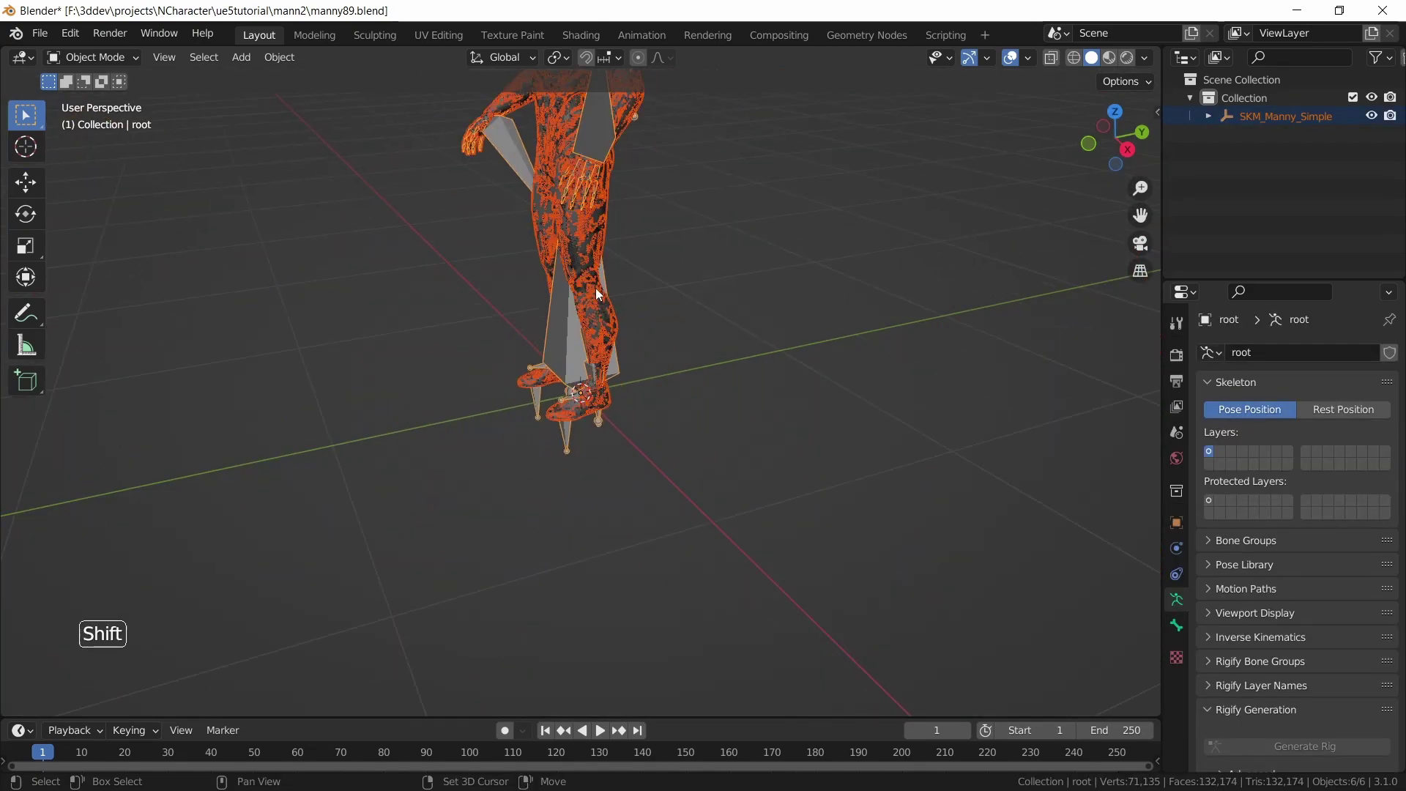
{"action": "middle_click_drag", "start_coordinate": [595, 287], "coordinate": [816, 403], "text": "shift"}
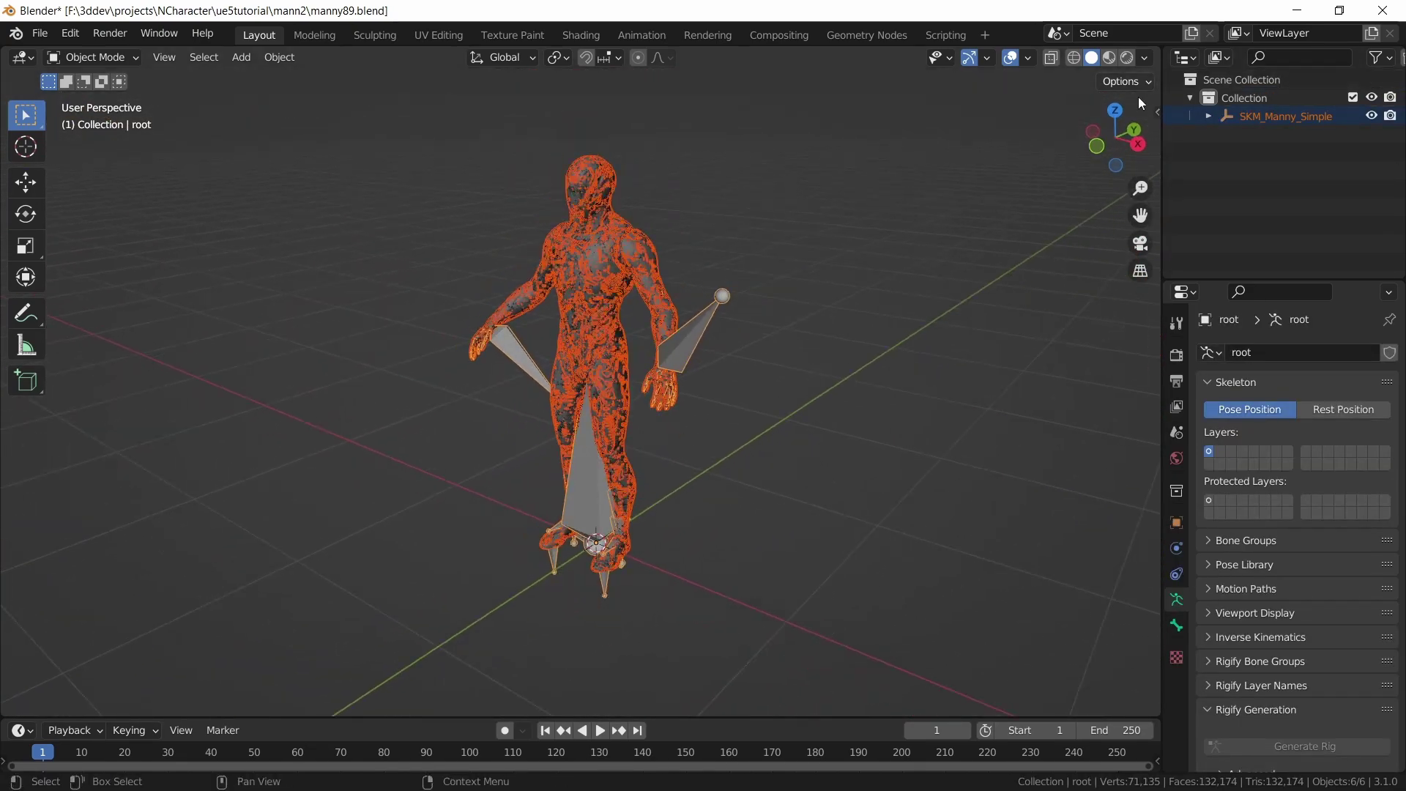
{"action": "left_click", "coordinate": [1208, 116]}
{"action": "left_click", "coordinate": [1227, 135]}
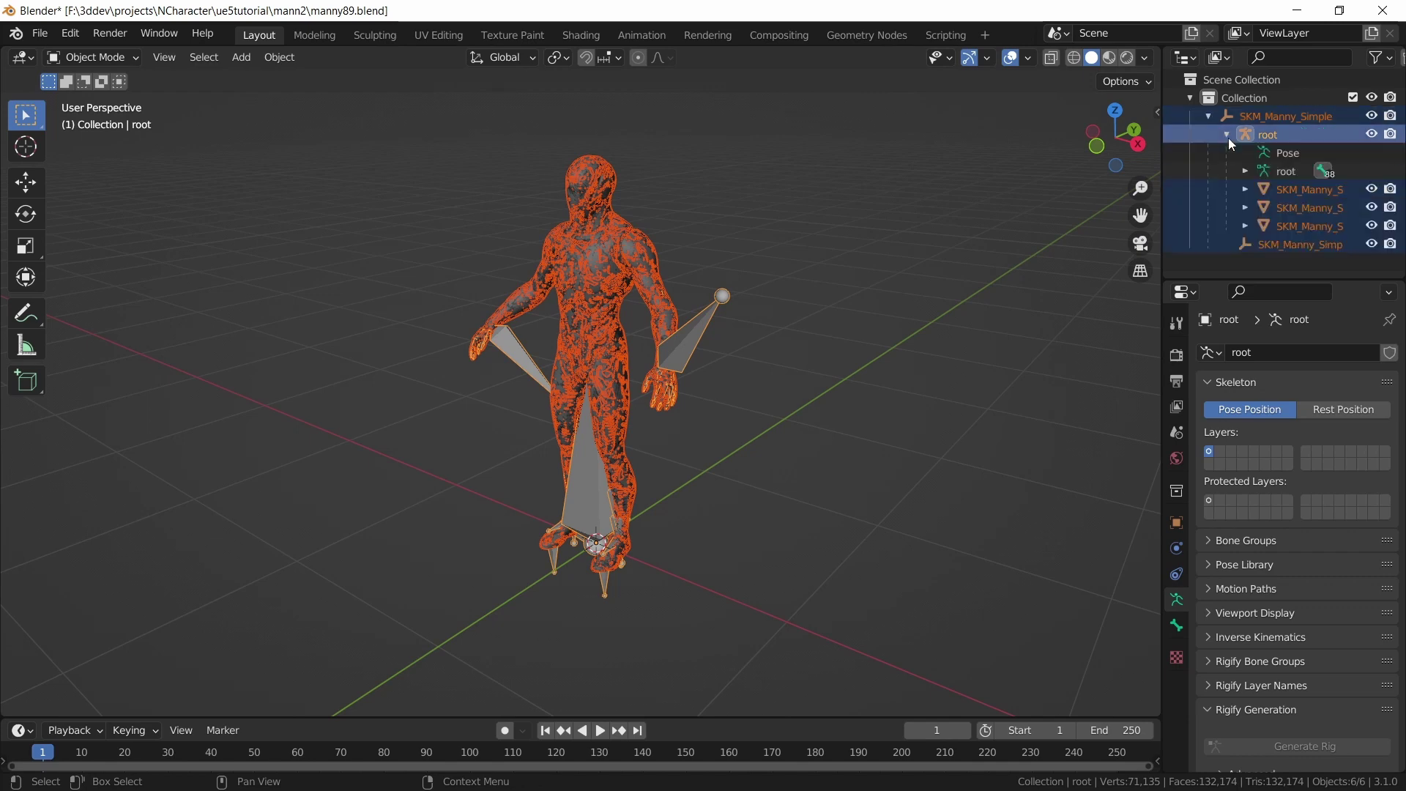
{"action": "left_click", "coordinate": [1308, 191]}
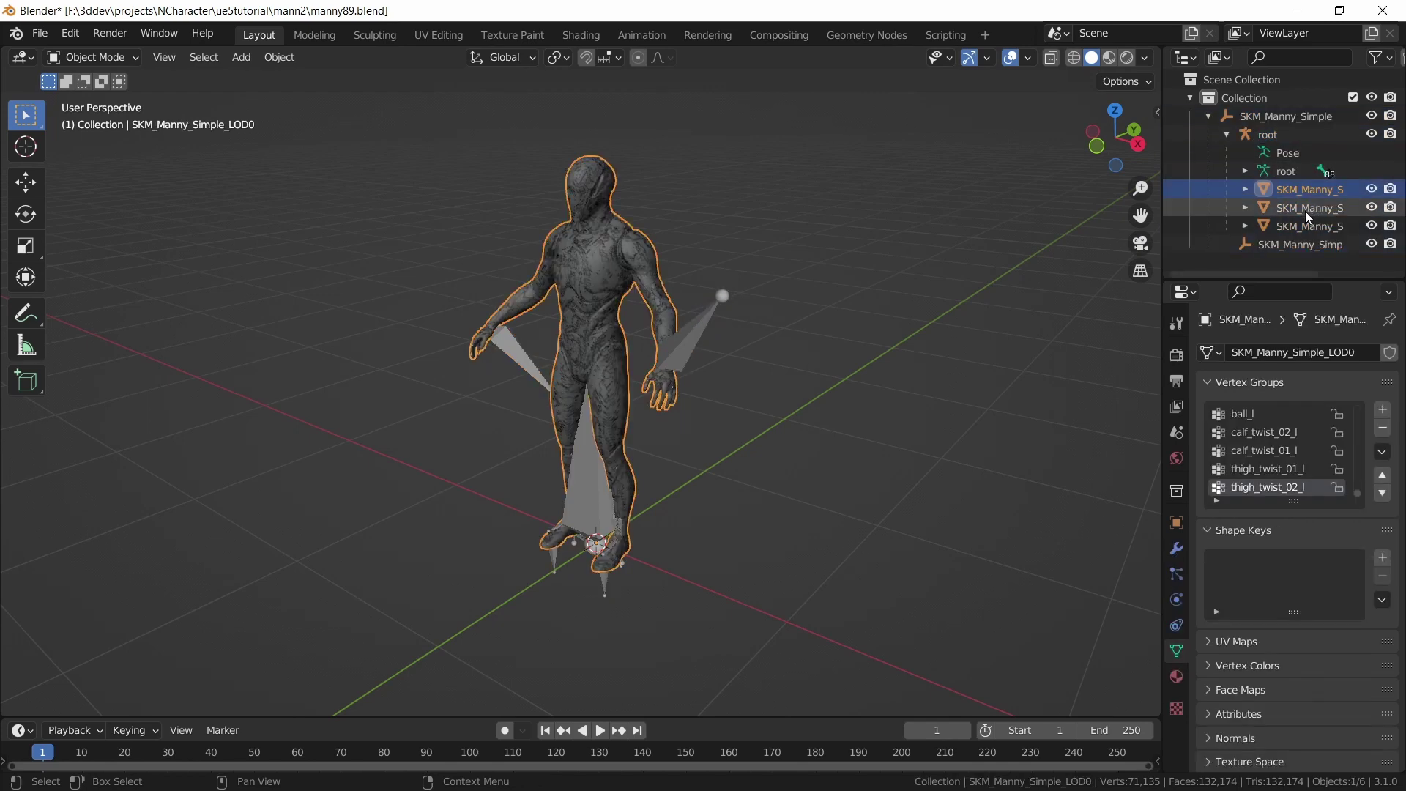
Create Collection 2 and extract the meshes out of the armature
{"action": "left_click", "coordinate": [1219, 77]}
{"action": "right_click", "coordinate": [1218, 76]}
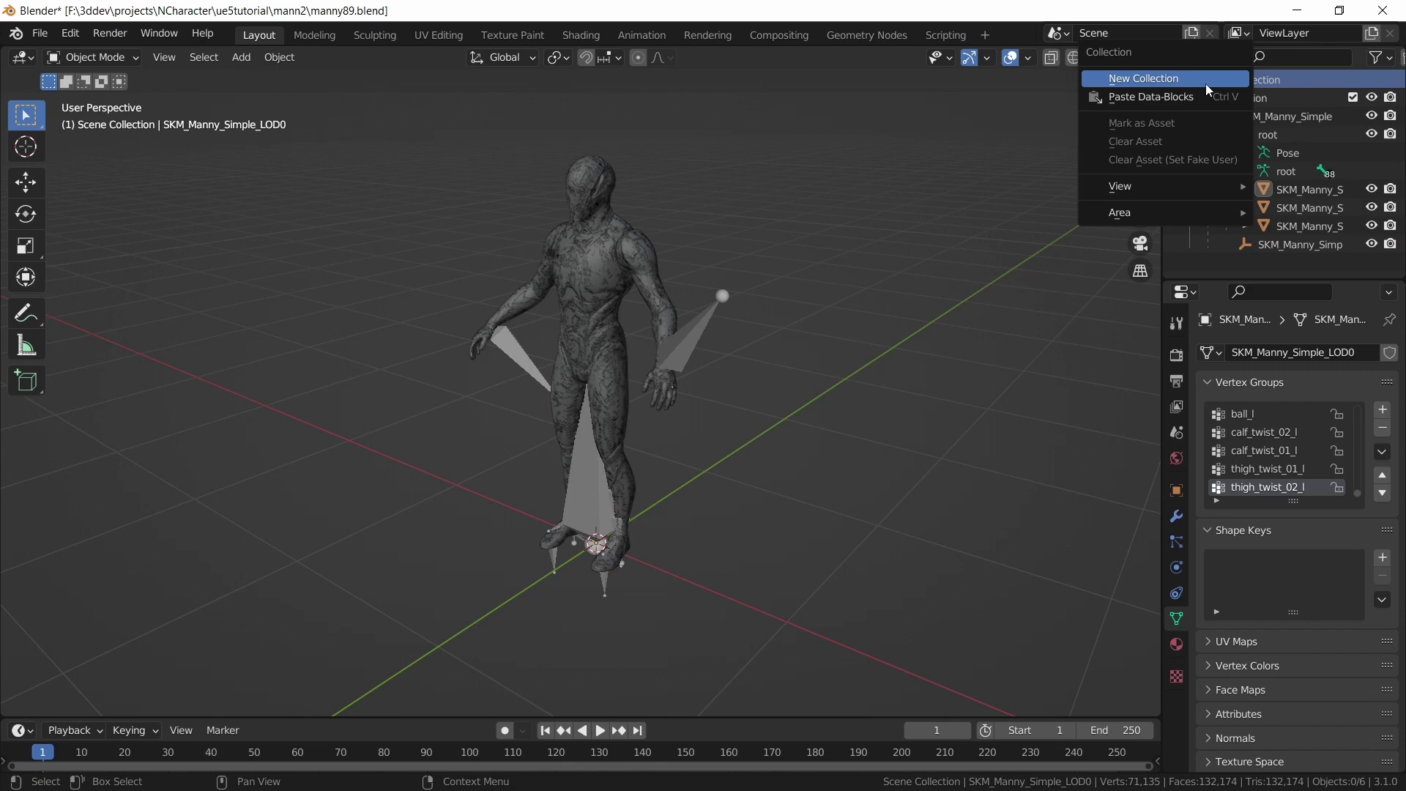
{"action": "left_click", "coordinate": [1201, 81]}
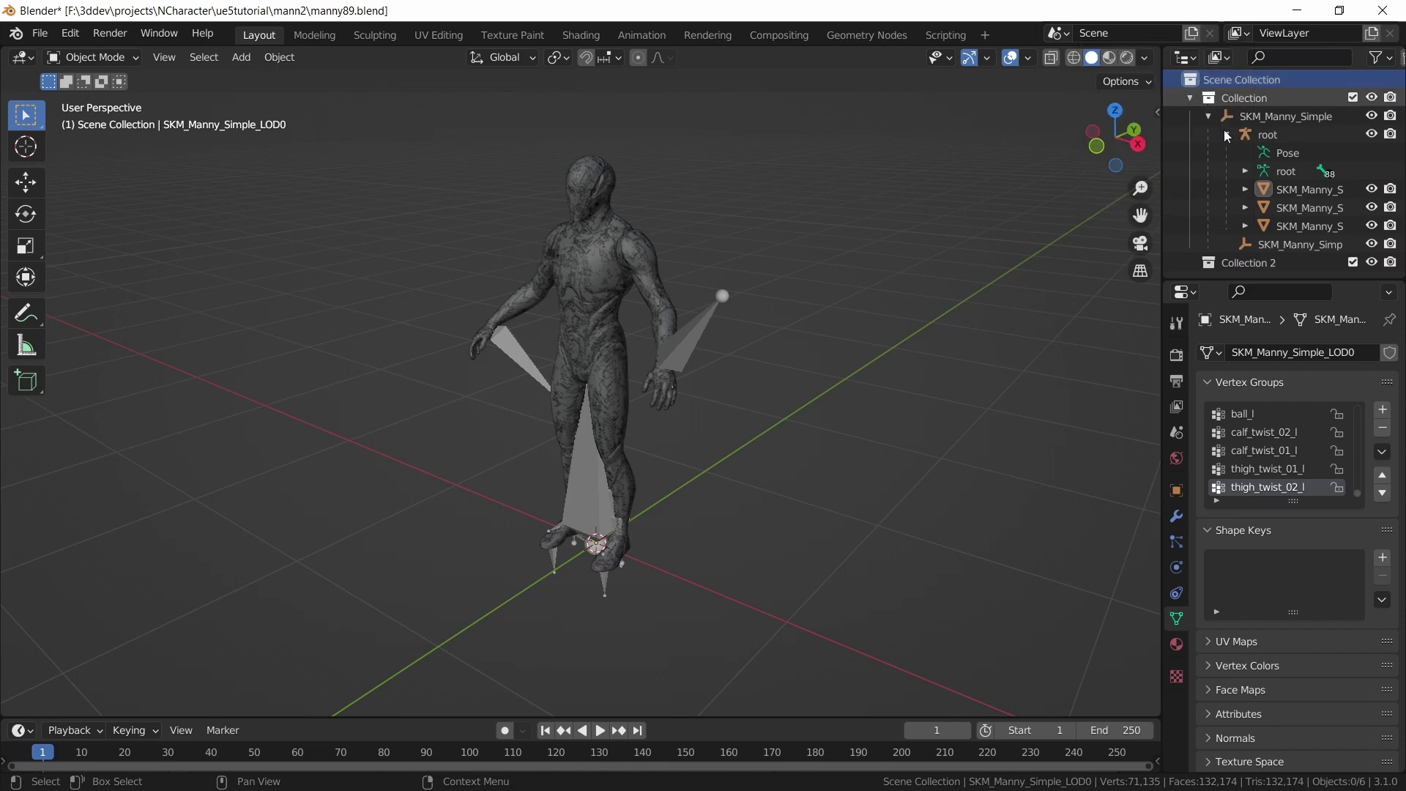
{"action": "left_click", "coordinate": [1302, 191]}
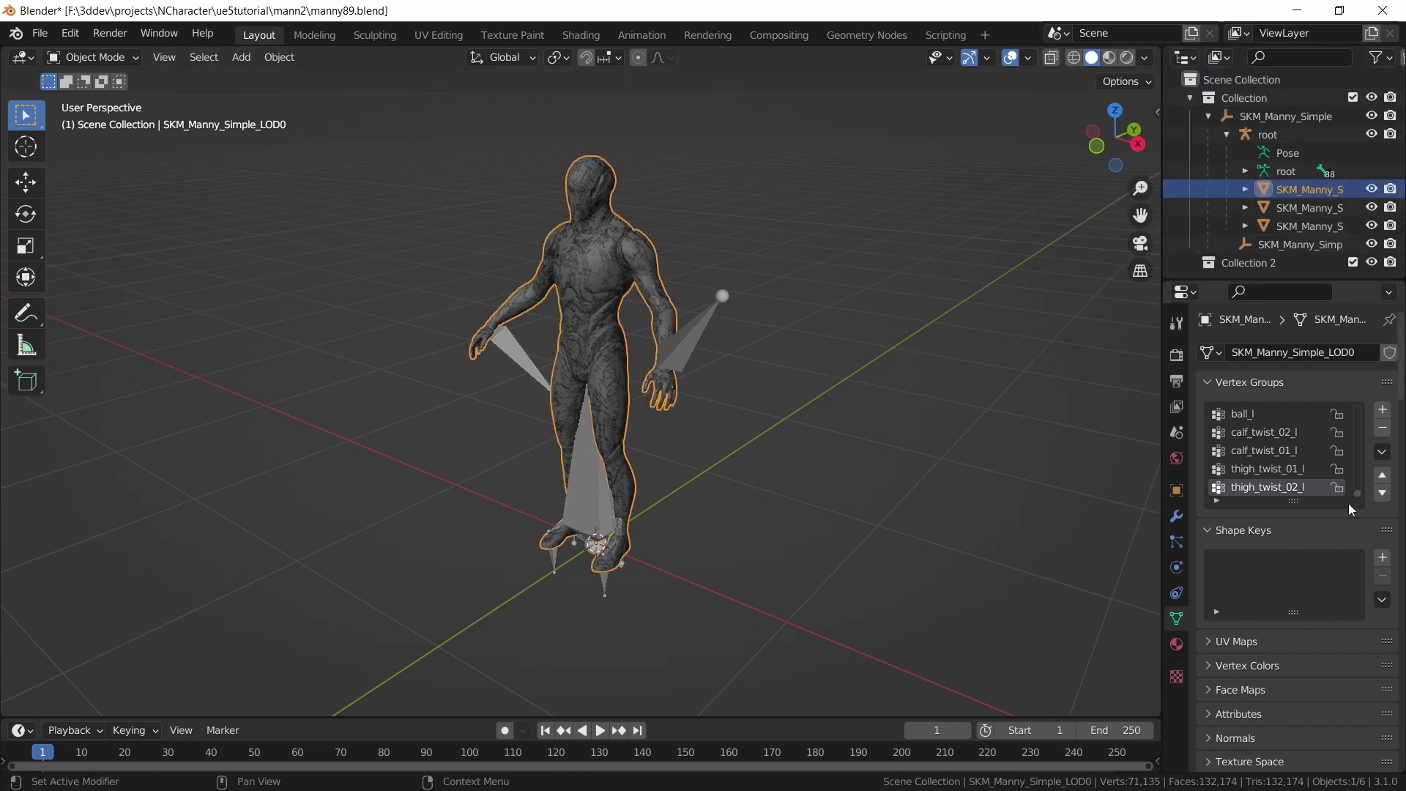
{"action": "scroll", "coordinate": [1286, 590], "scroll_direction": "down", "scroll_amount": 10}
{"action": "scroll", "coordinate": [1303, 561], "scroll_direction": "down", "scroll_amount": 20}
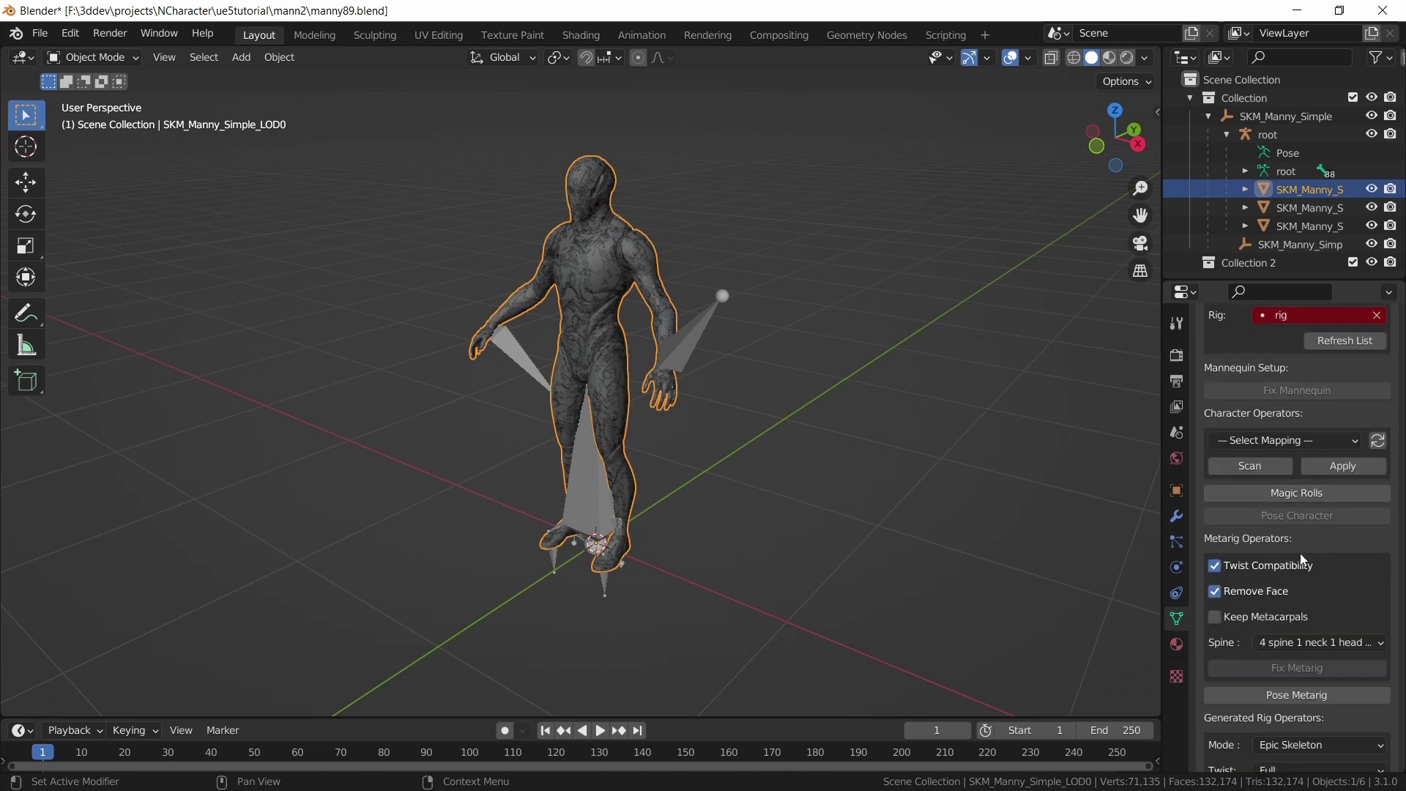
{"action": "scroll", "coordinate": [1306, 570], "scroll_direction": "down", "scroll_amount": 1}
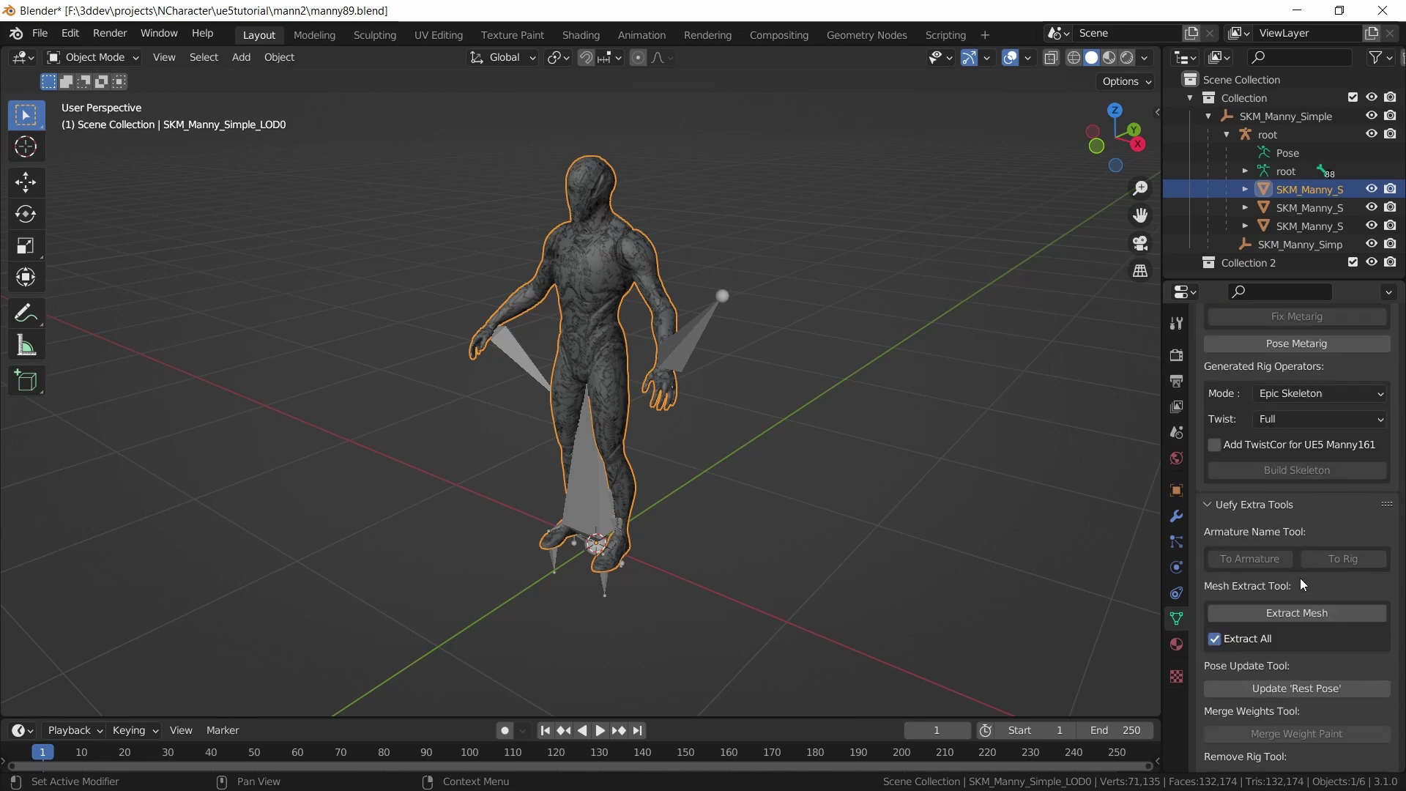
{"action": "left_click", "coordinate": [1243, 613]}
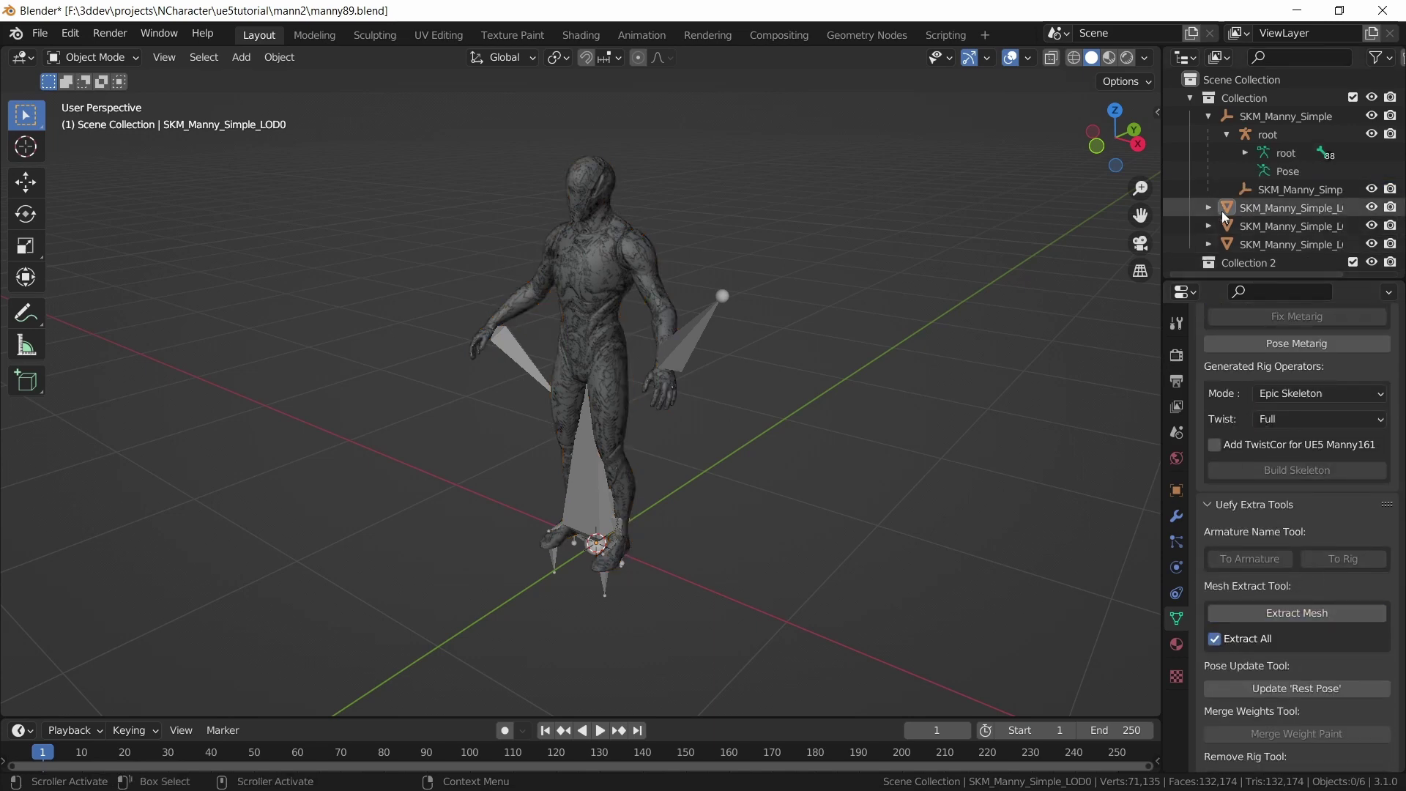
Move the LOD0 mesh into Collection 2, then collapse and hide the original Collection
{"action": "key", "text": "g"}
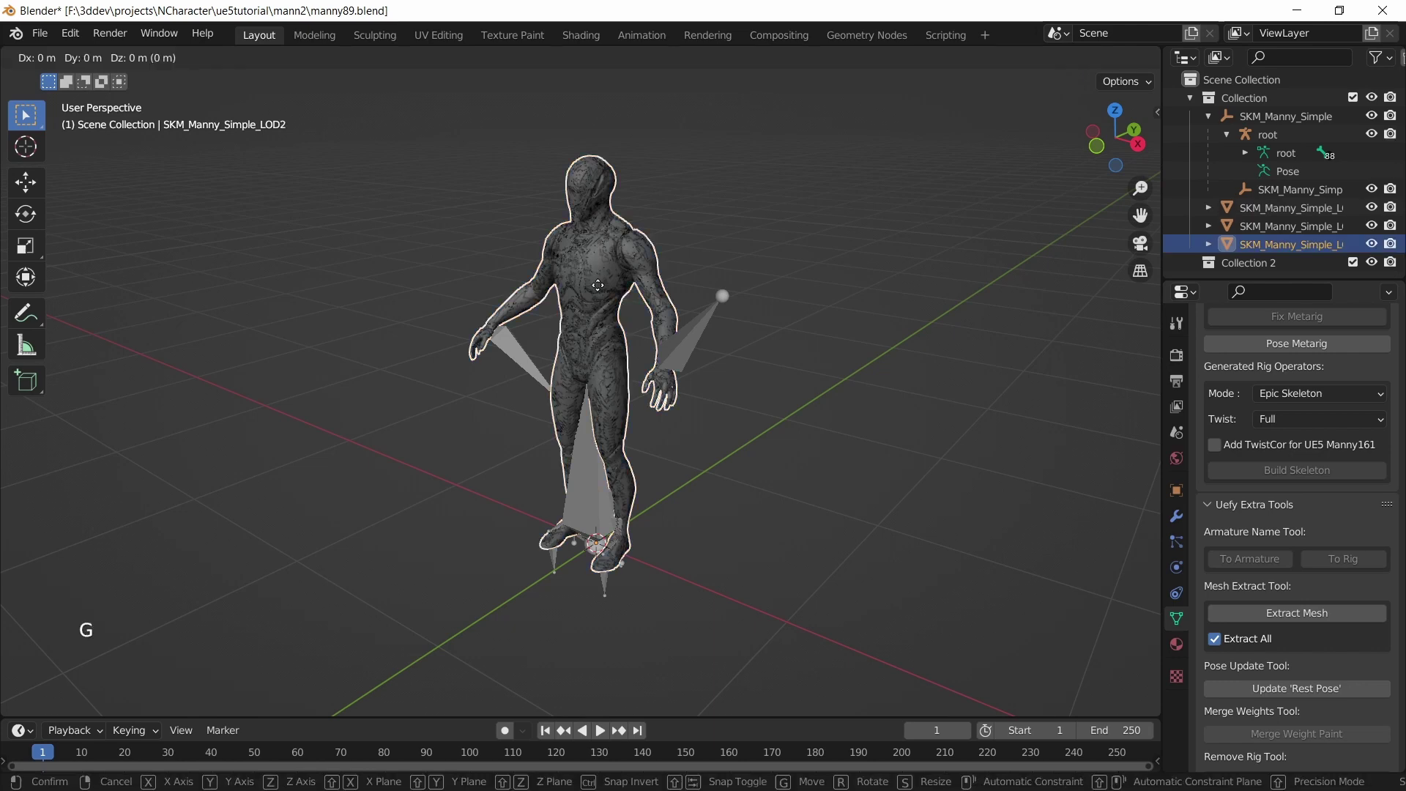
{"action": "right_click", "coordinate": [400, 267]}
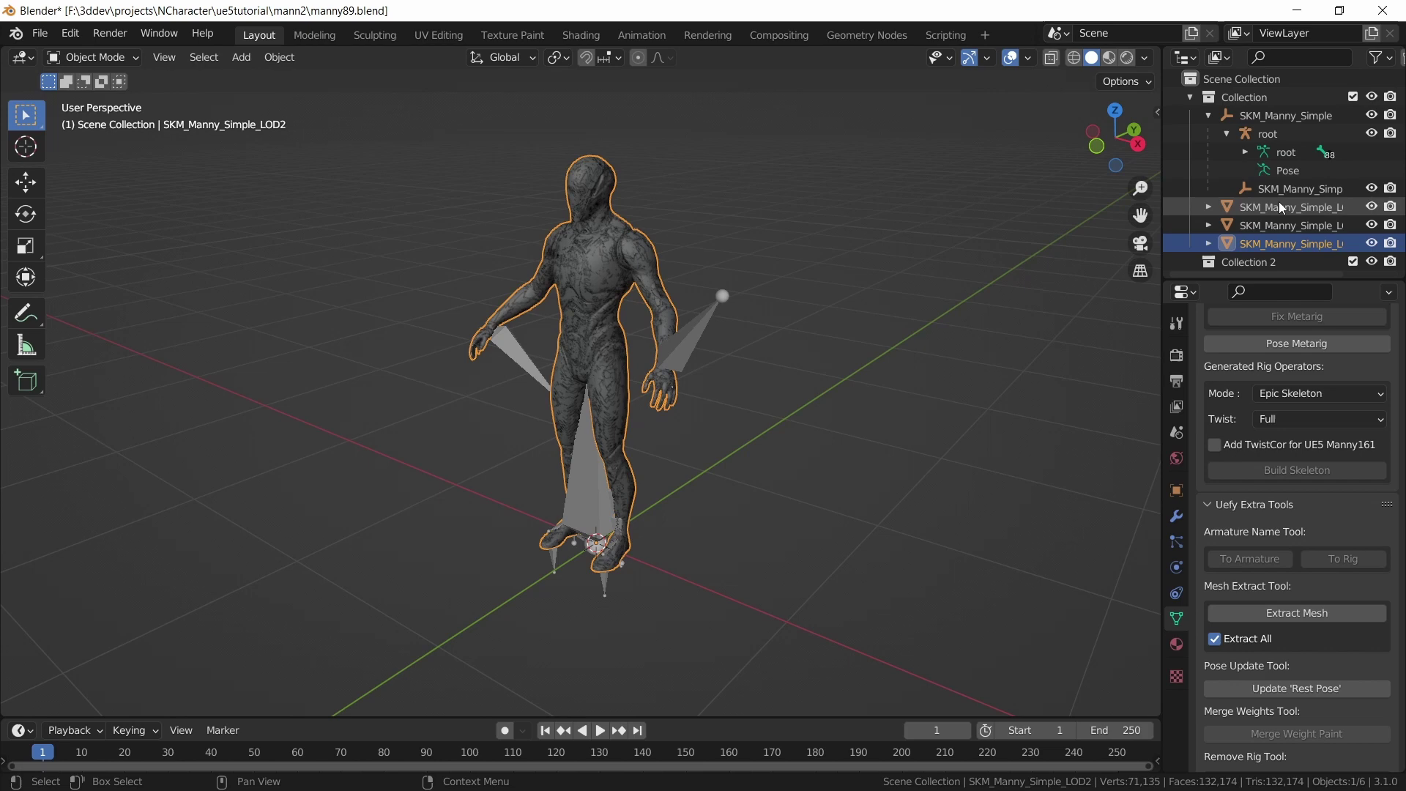
{"action": "left_click_drag", "start_coordinate": [1280, 208], "coordinate": [1241, 265]}
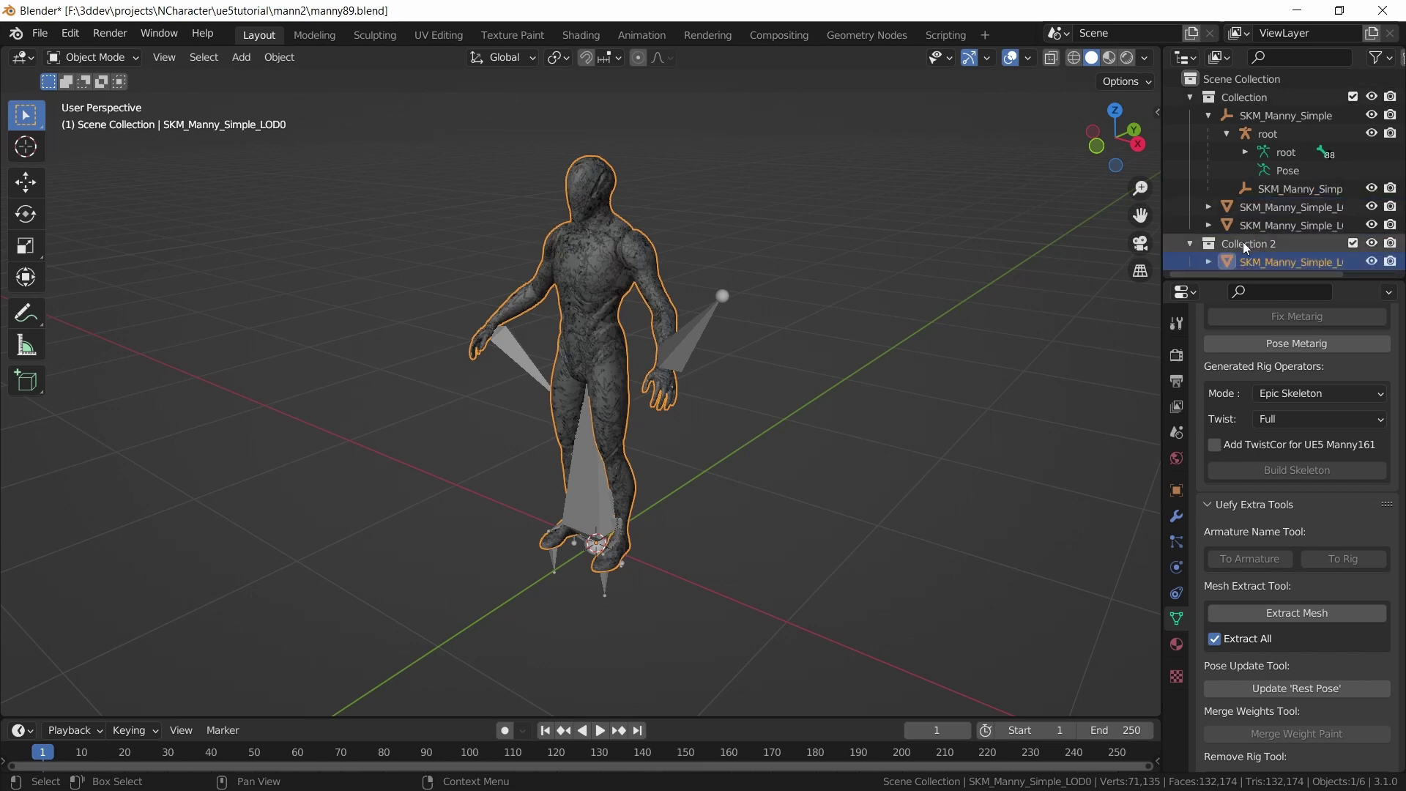
{"action": "left_click", "coordinate": [1190, 97]}
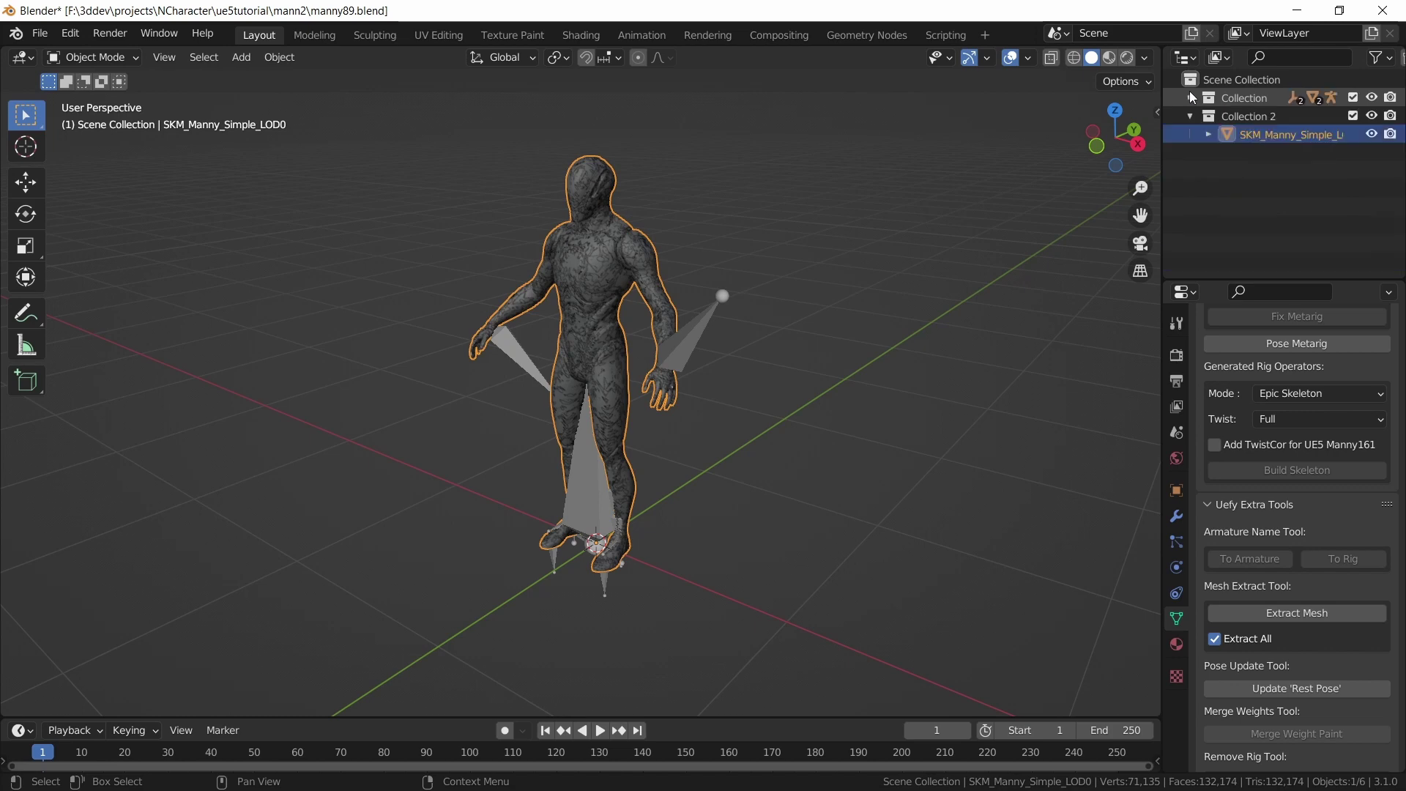
{"action": "left_click", "coordinate": [1370, 97]}
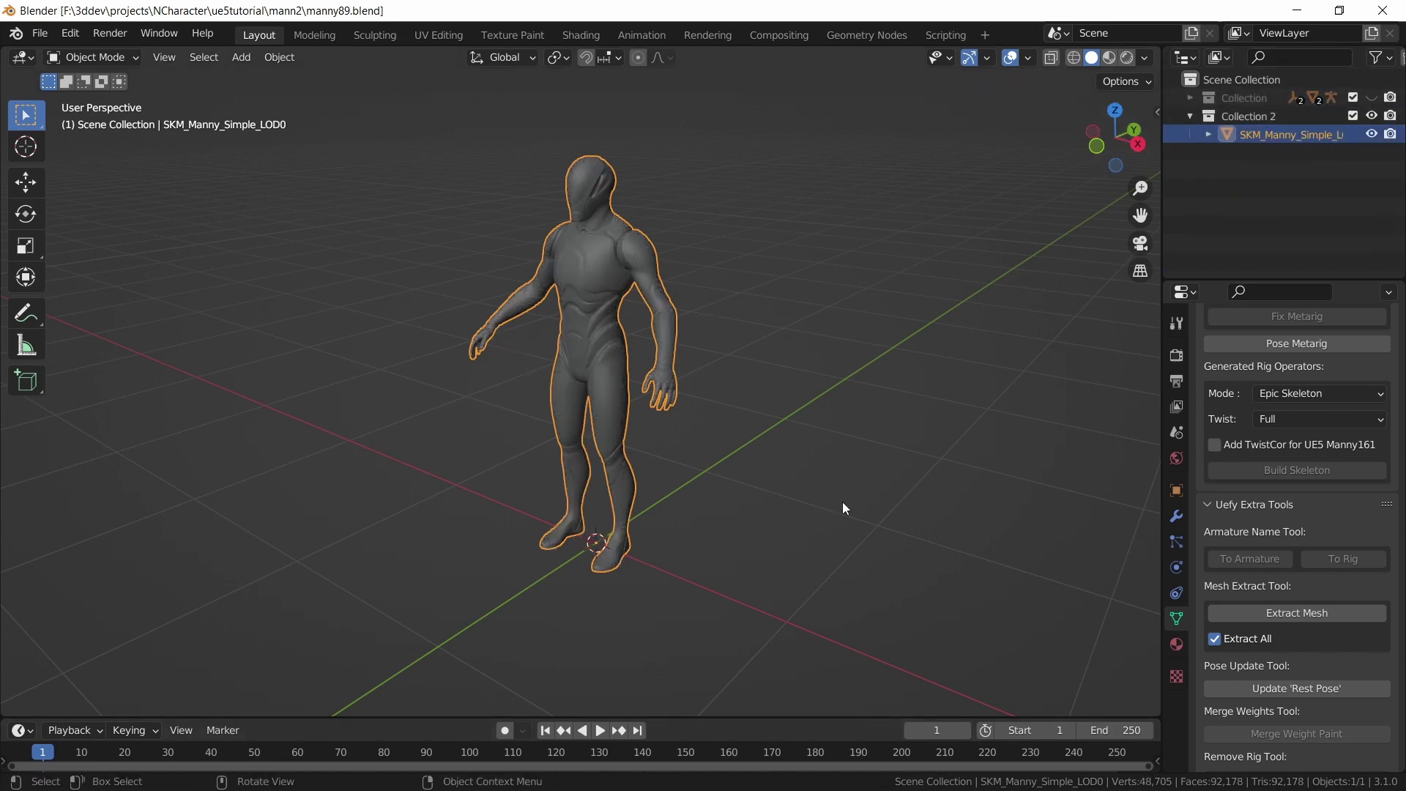
Create Collection 3, make it active and add the Uefy Manny89 Metarig into it
{"action": "right_click", "coordinate": [1228, 82]}
{"action": "left_click", "coordinate": [1226, 85]}
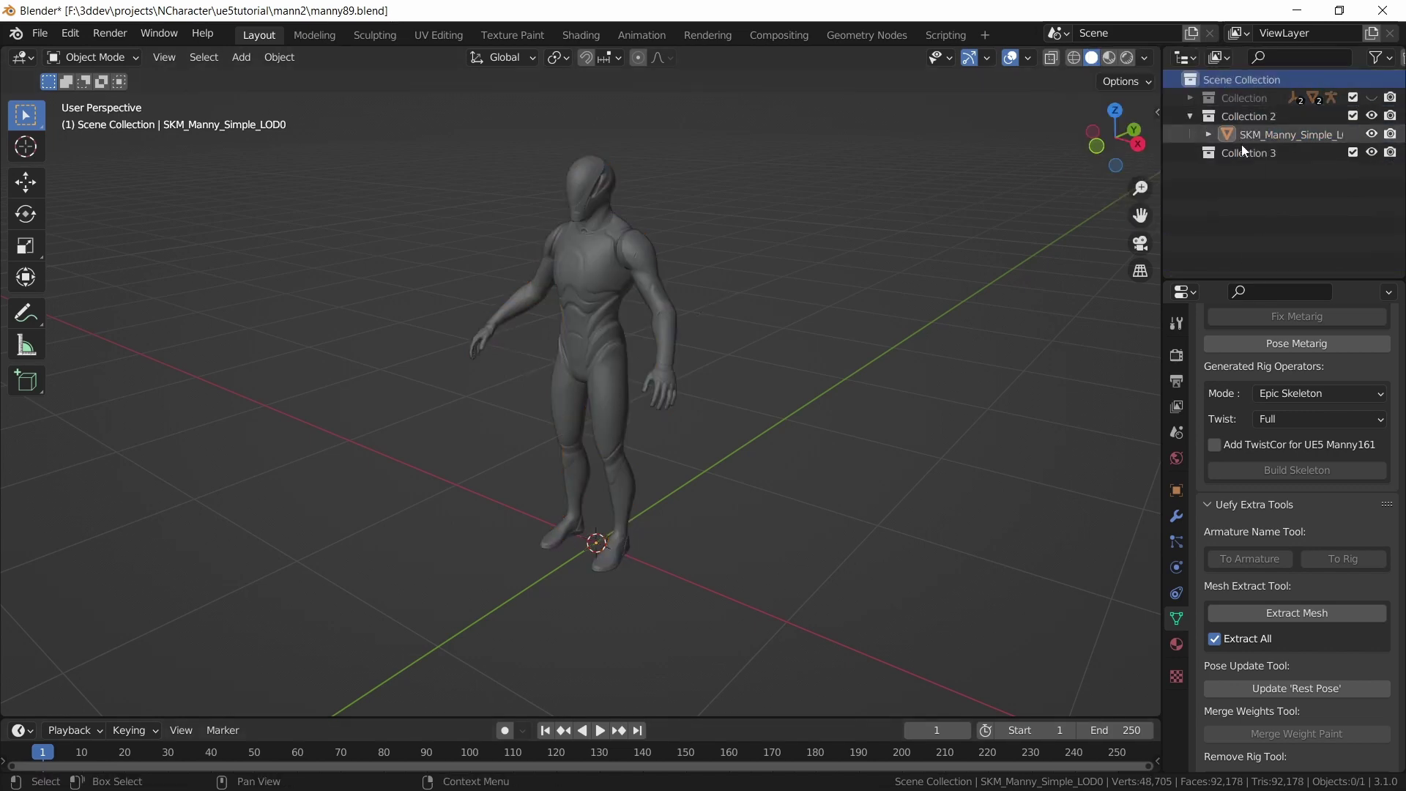
{"action": "left_click", "coordinate": [1245, 153]}
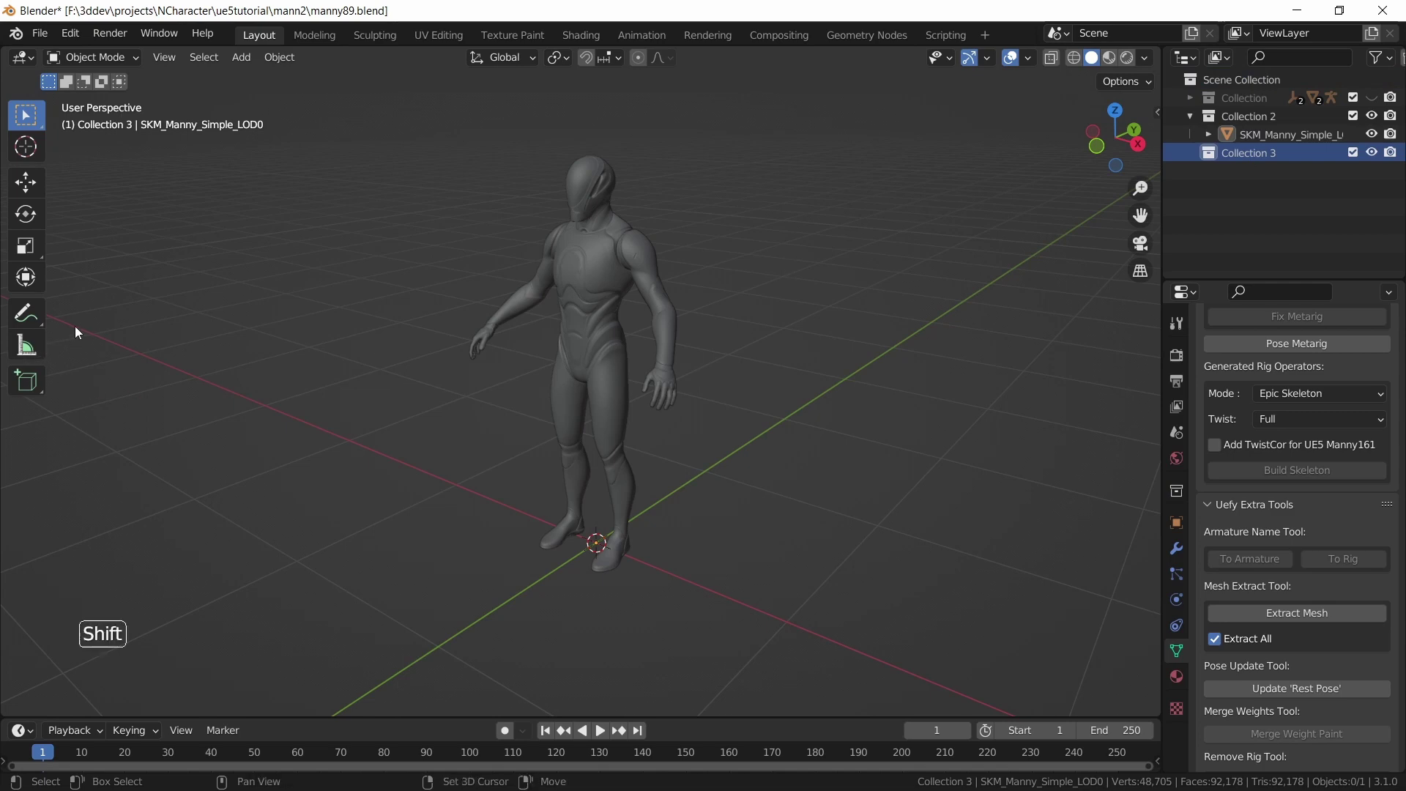
{"action": "key", "text": "shift+a"}
{"action": "mouse_move", "coordinate": [75, 326]}
{"action": "mouse_move", "coordinate": [228, 401]}
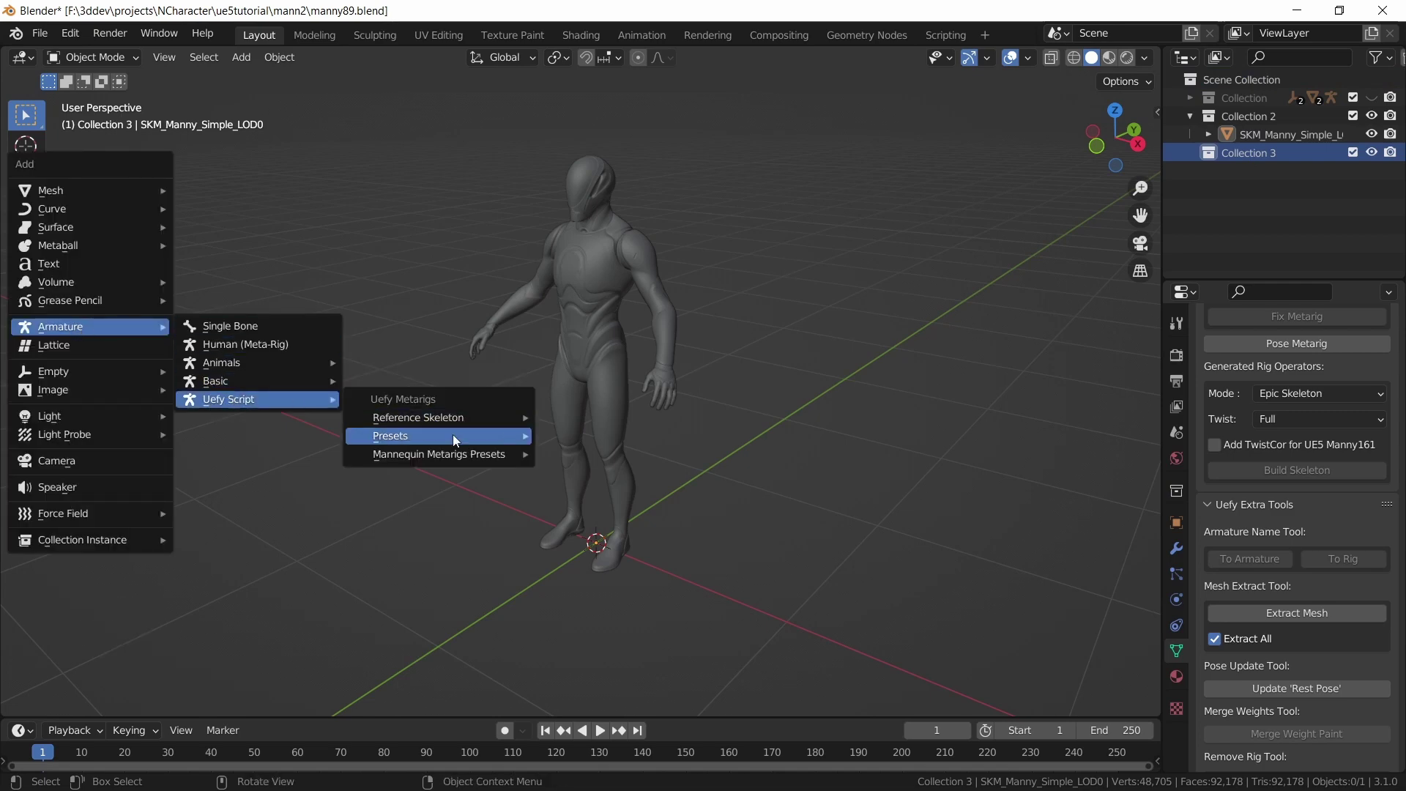
{"action": "mouse_move", "coordinate": [473, 460]}
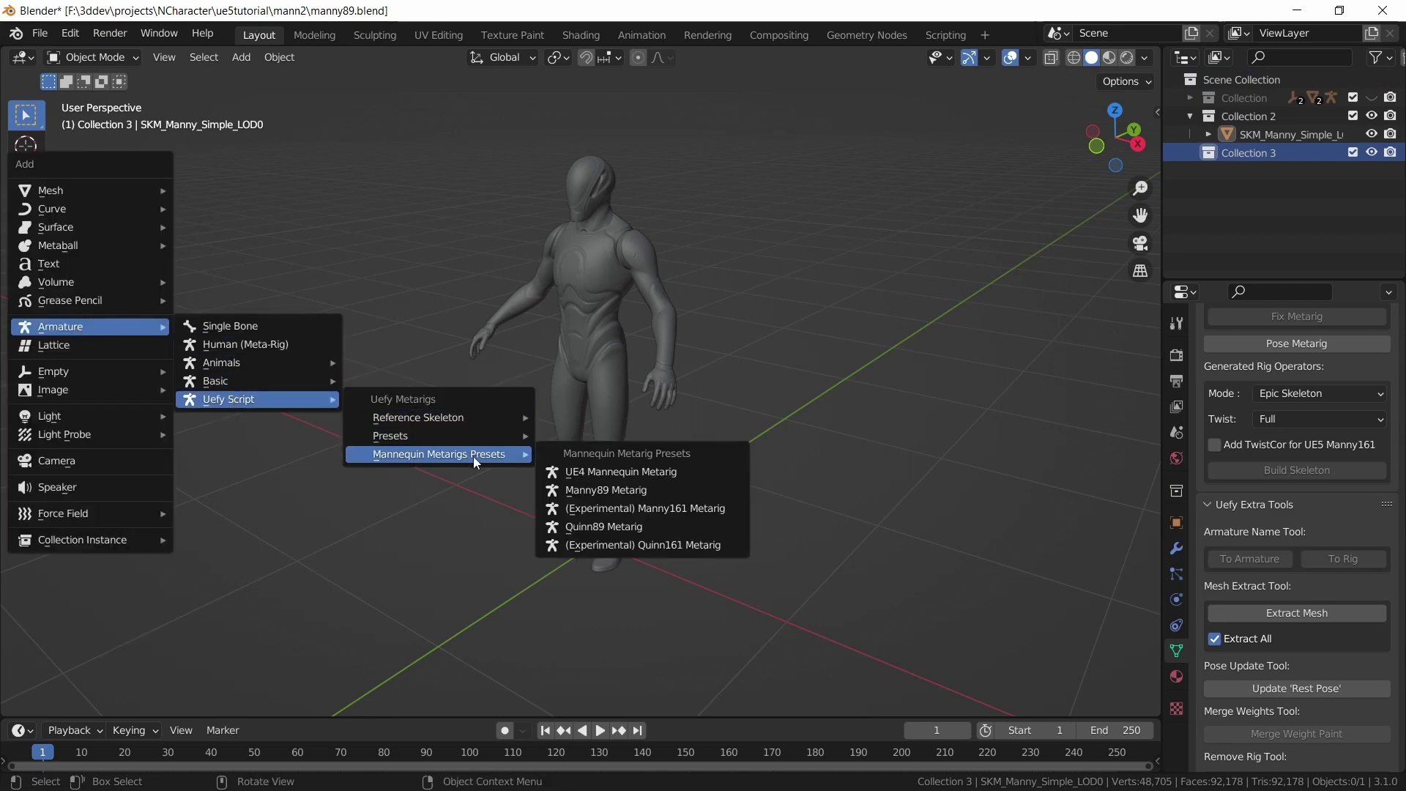
{"action": "left_click", "coordinate": [675, 496]}
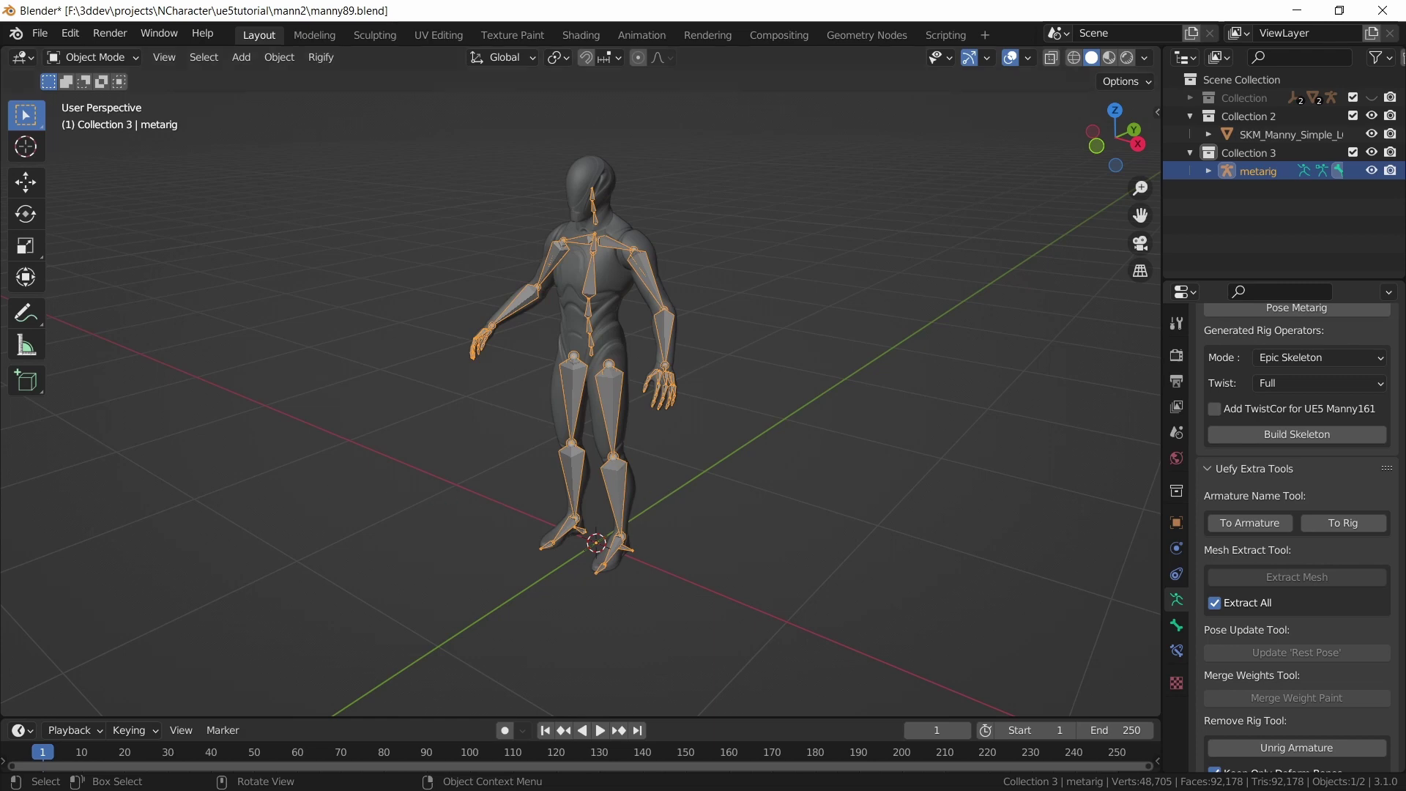
Save, generate the Rigify rig from the metarig and hide the metarig
{"action": "key", "text": "ctrl+s"}
{"action": "scroll", "coordinate": [1262, 543], "scroll_direction": "up", "scroll_amount": 15}
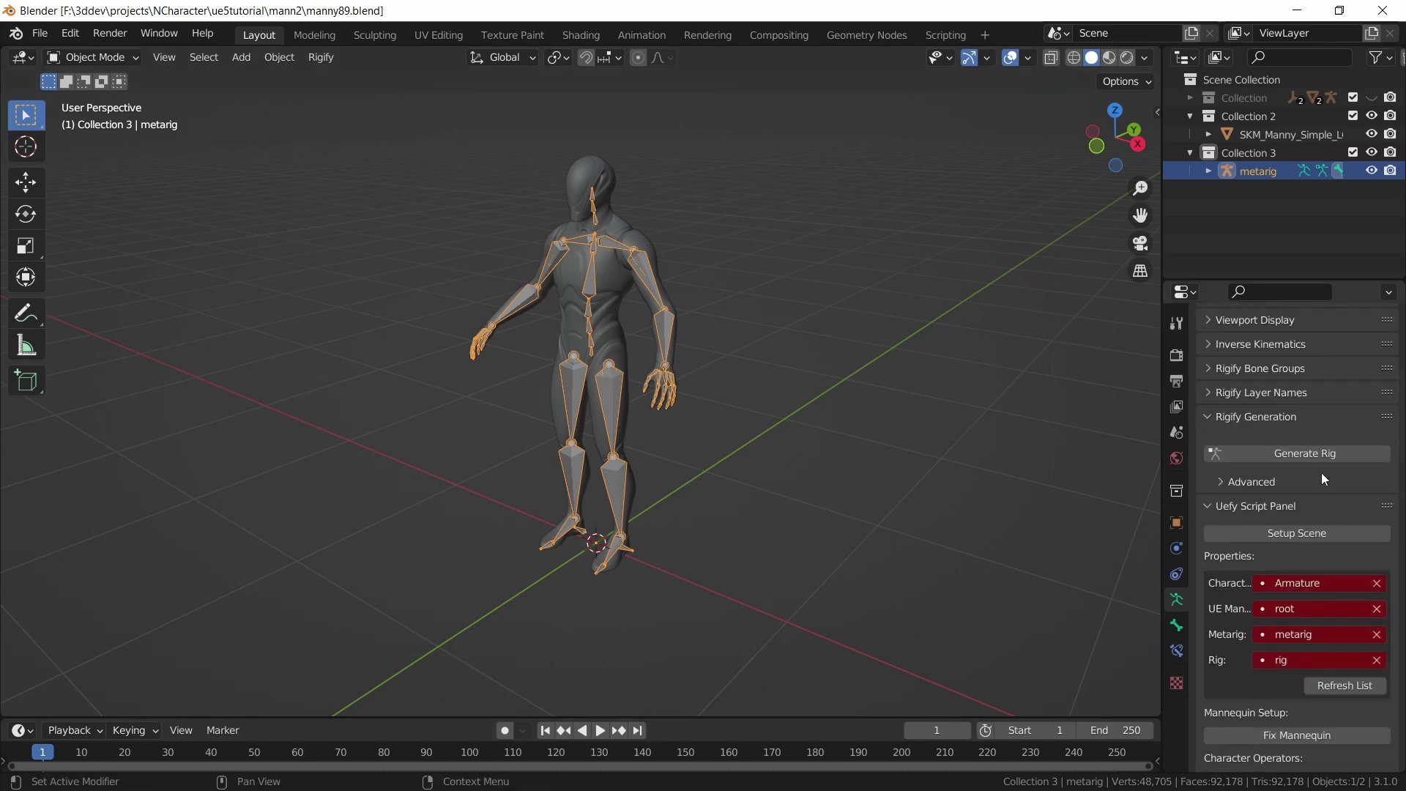
{"action": "scroll", "coordinate": [1323, 476], "scroll_direction": "up", "scroll_amount": 4}
{"action": "left_click", "coordinate": [1359, 569]}
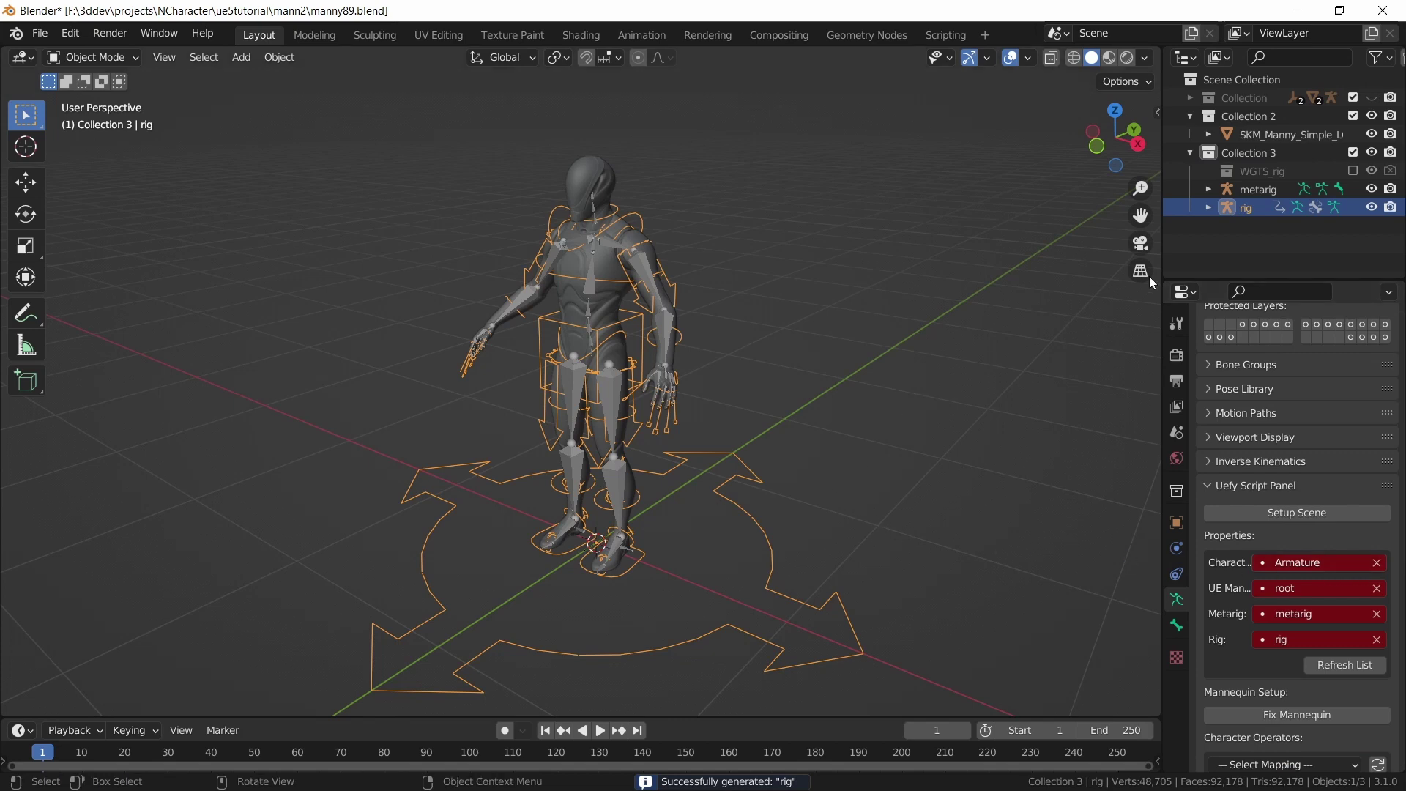
{"action": "left_click", "coordinate": [1371, 189]}
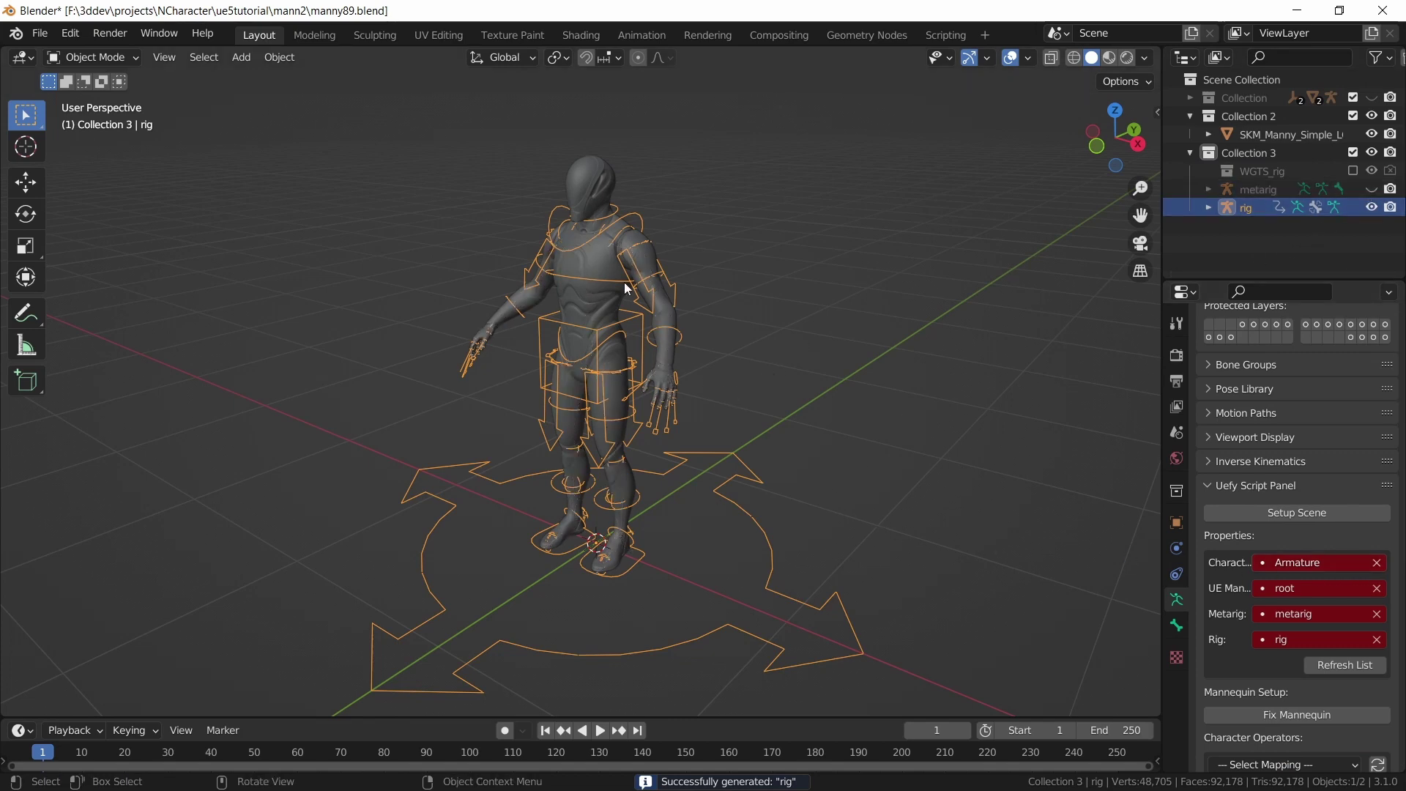
Parent the LOD0 mesh to the generated rig with Armature Deform
{"action": "left_click", "coordinate": [603, 261]}
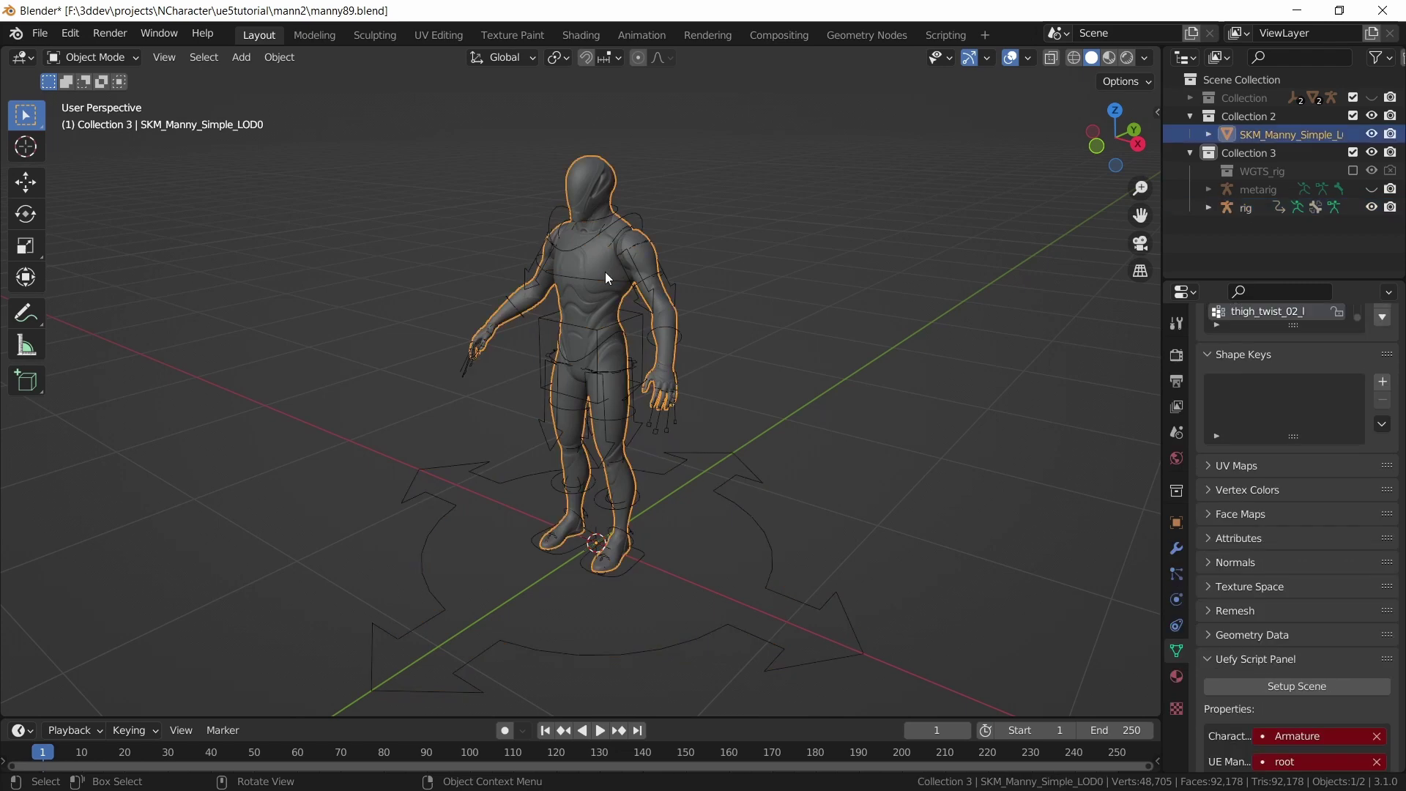
{"action": "key", "text": "shift"}
{"action": "left_click", "coordinate": [731, 451], "text": "shift"}
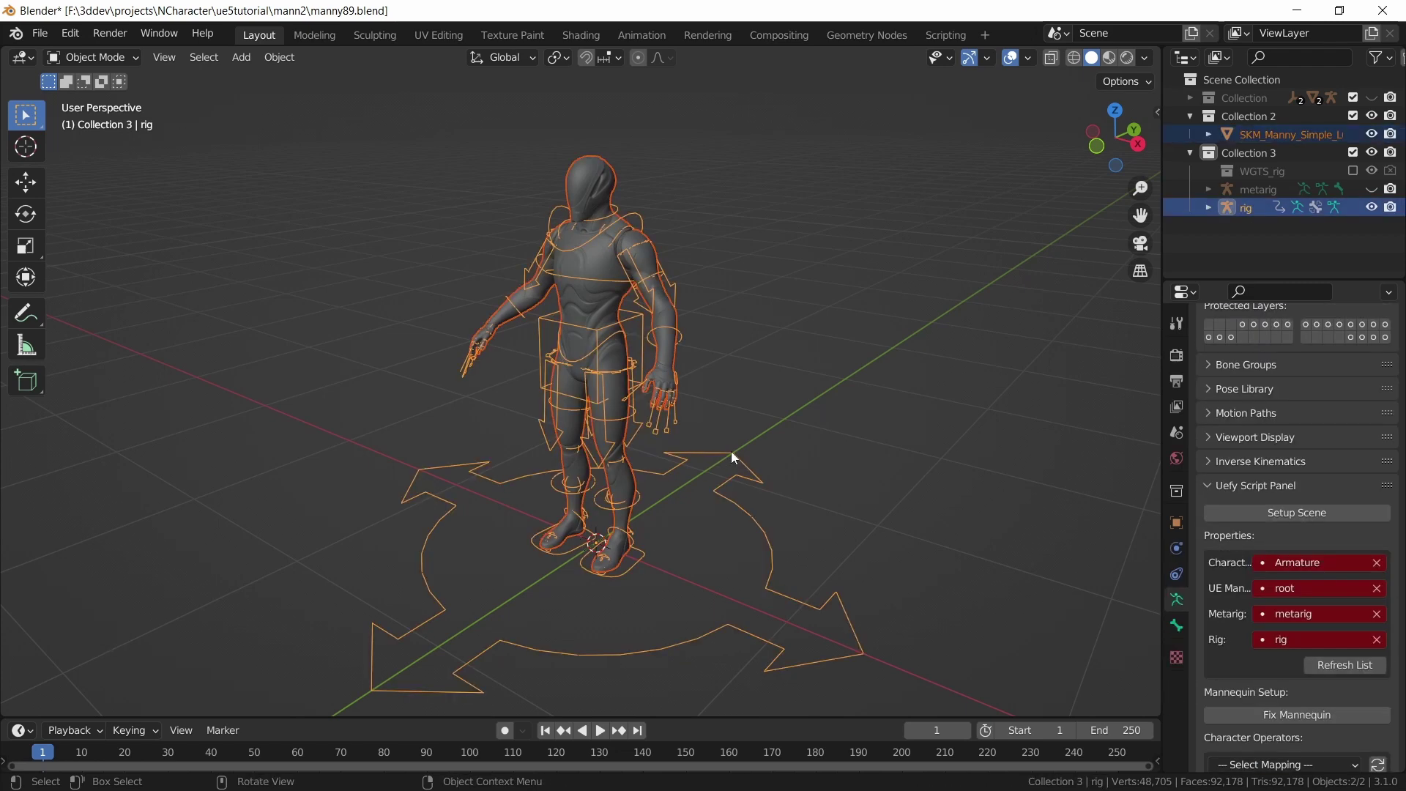
{"action": "key", "text": "ctrl"}
{"action": "key", "text": "ctrl+p"}
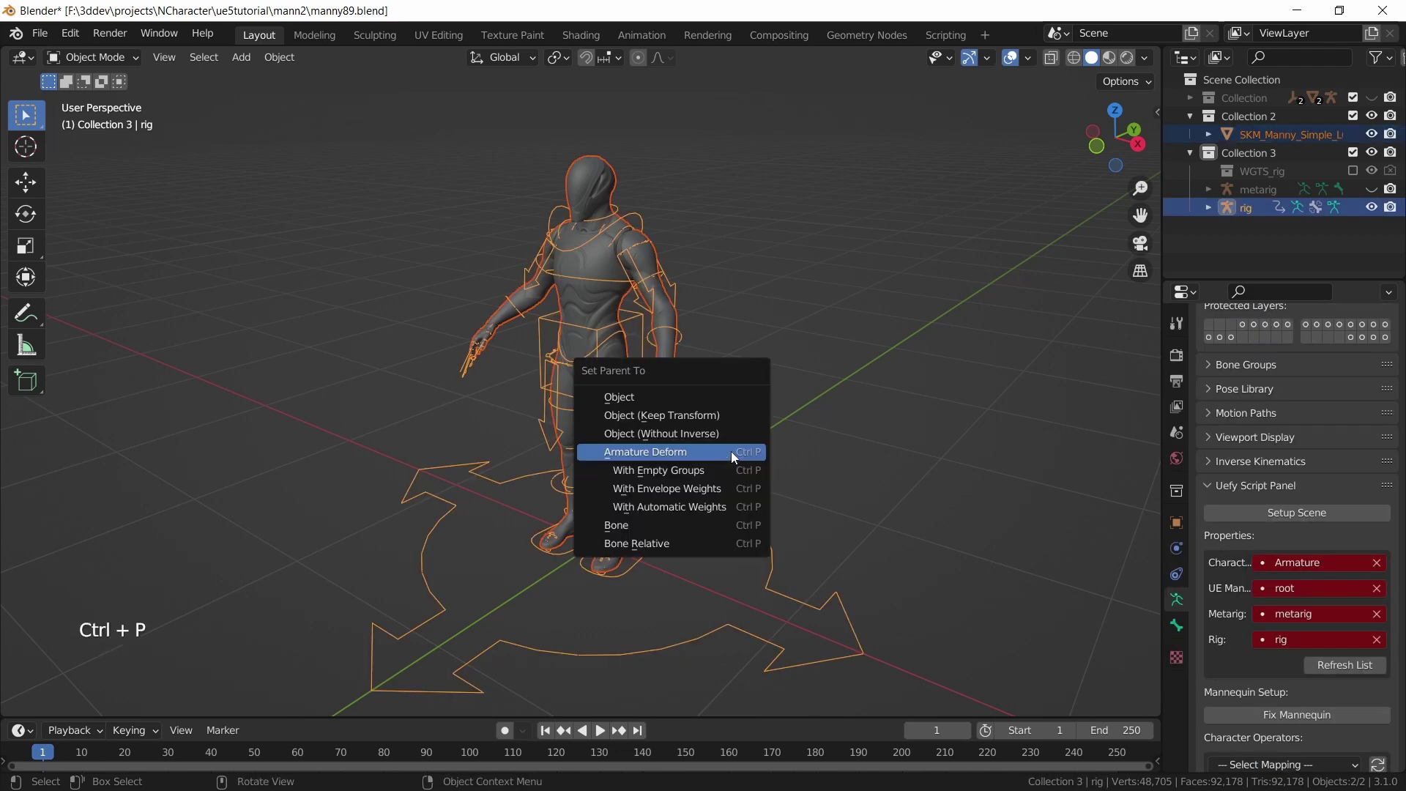
{"action": "left_click", "coordinate": [692, 450]}
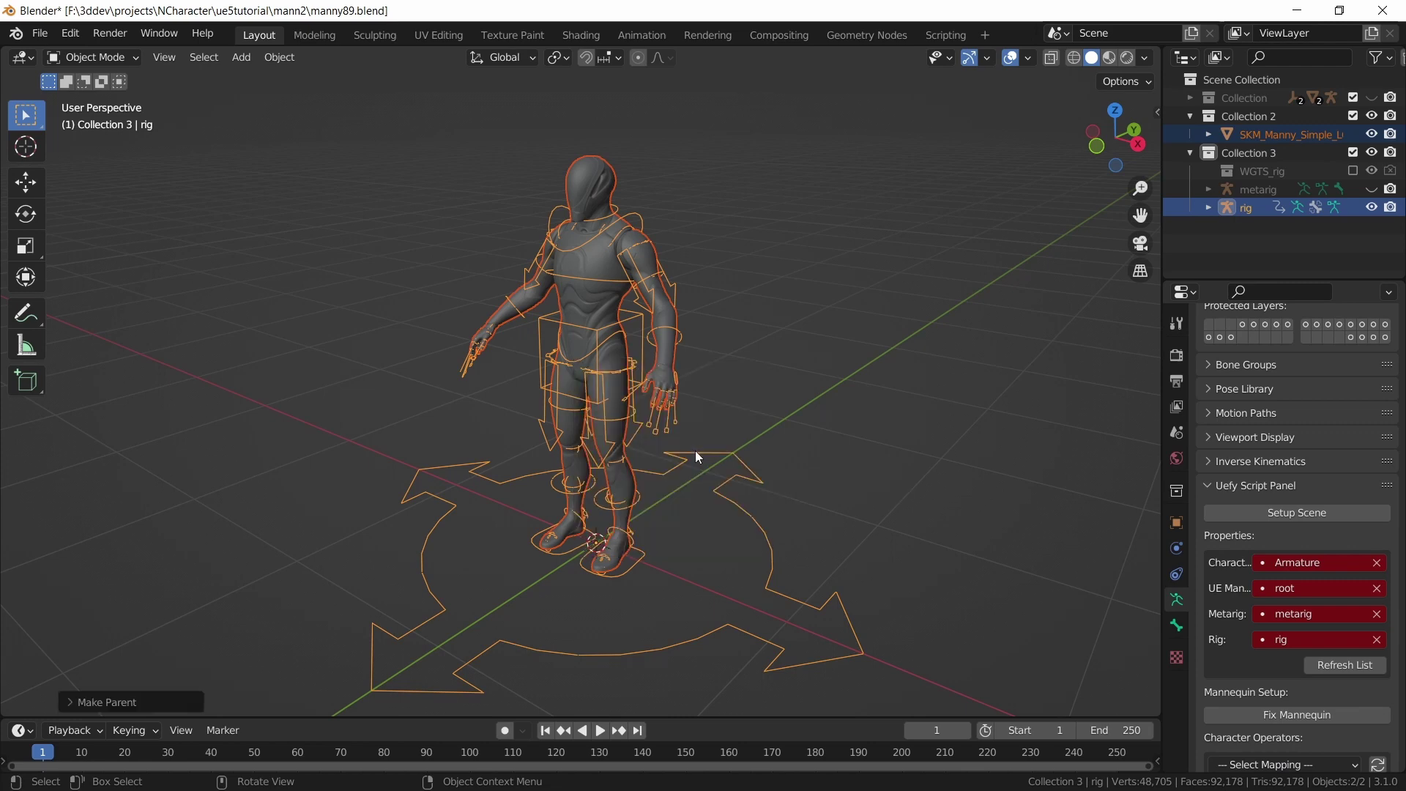
With only the rig selected, refresh the Uefy list and build the Epic Skeleton armature
{"action": "left_click", "coordinate": [733, 458]}
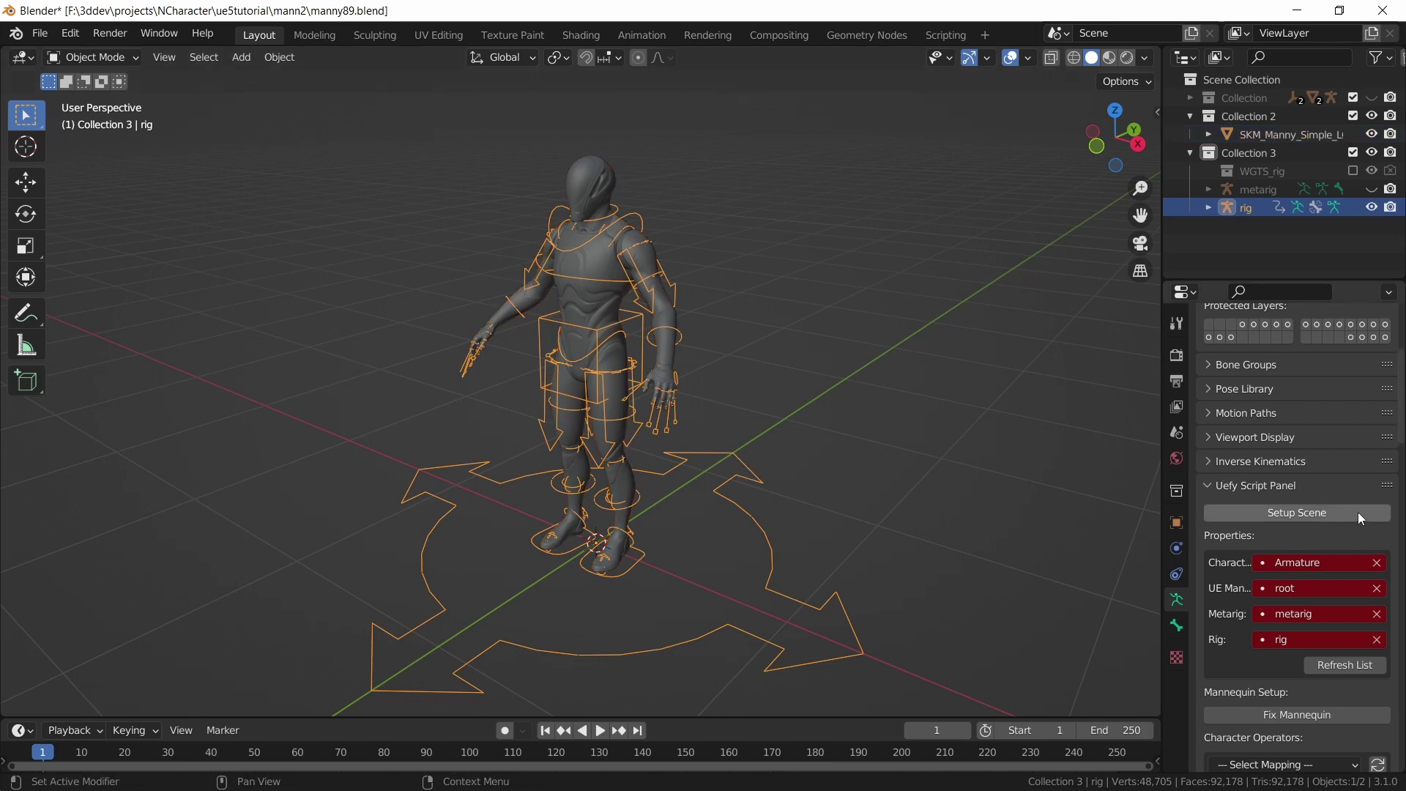
{"action": "scroll", "coordinate": [1233, 539], "scroll_direction": "down", "scroll_amount": 2}
{"action": "scroll", "coordinate": [1233, 539], "scroll_direction": "down", "scroll_amount": 2}
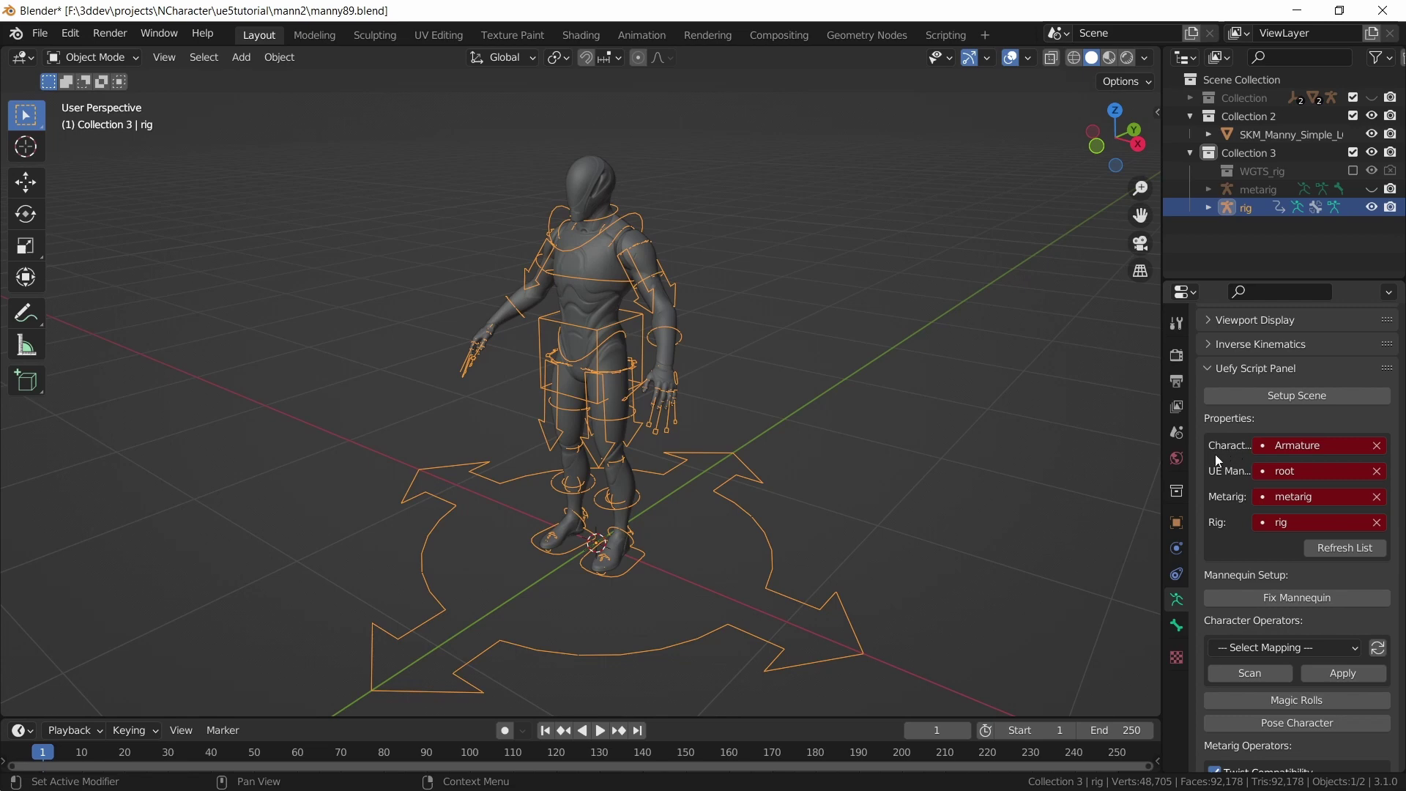
{"action": "left_click", "coordinate": [1348, 548]}
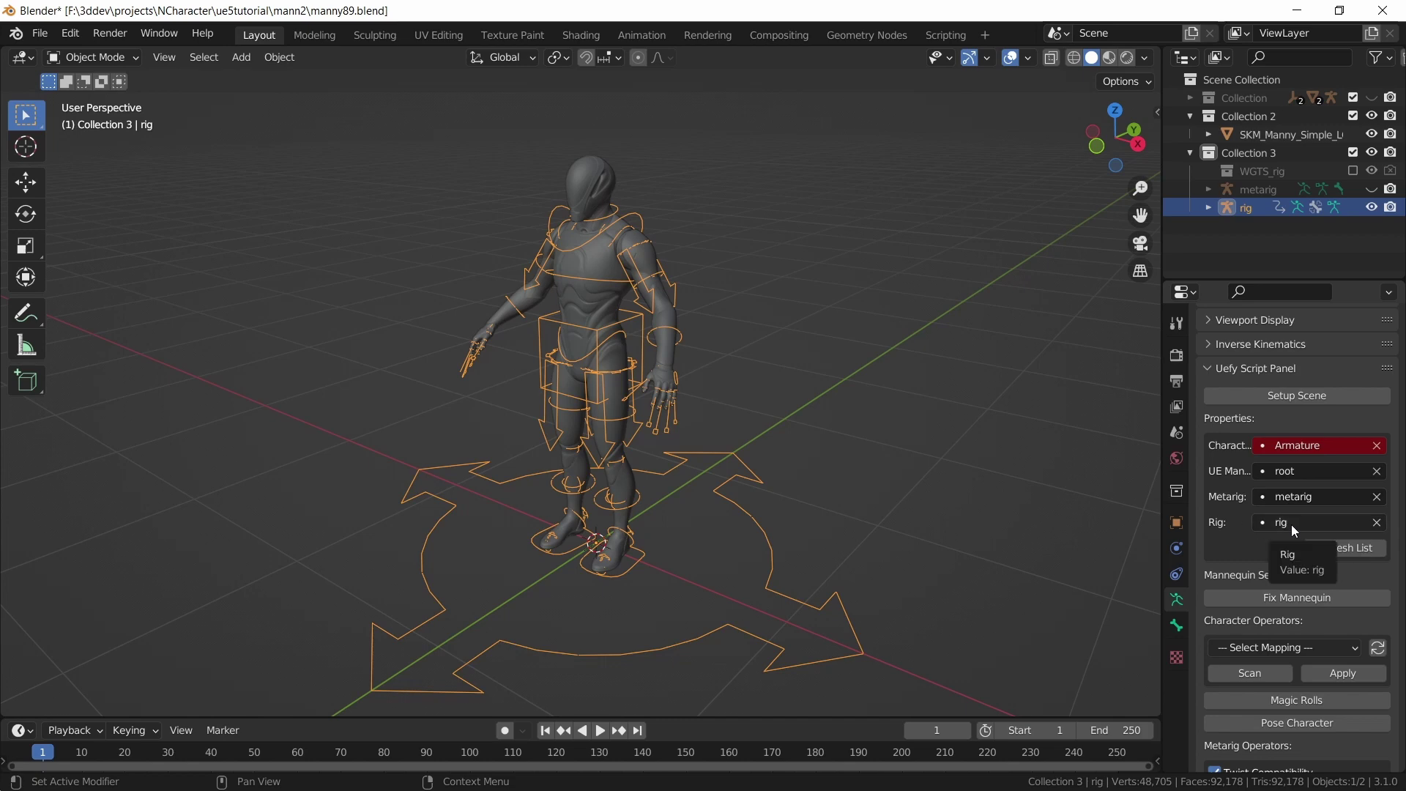
{"action": "scroll", "coordinate": [1328, 533], "scroll_direction": "down", "scroll_amount": 5}
{"action": "scroll", "coordinate": [1333, 535], "scroll_direction": "down", "scroll_amount": 9}
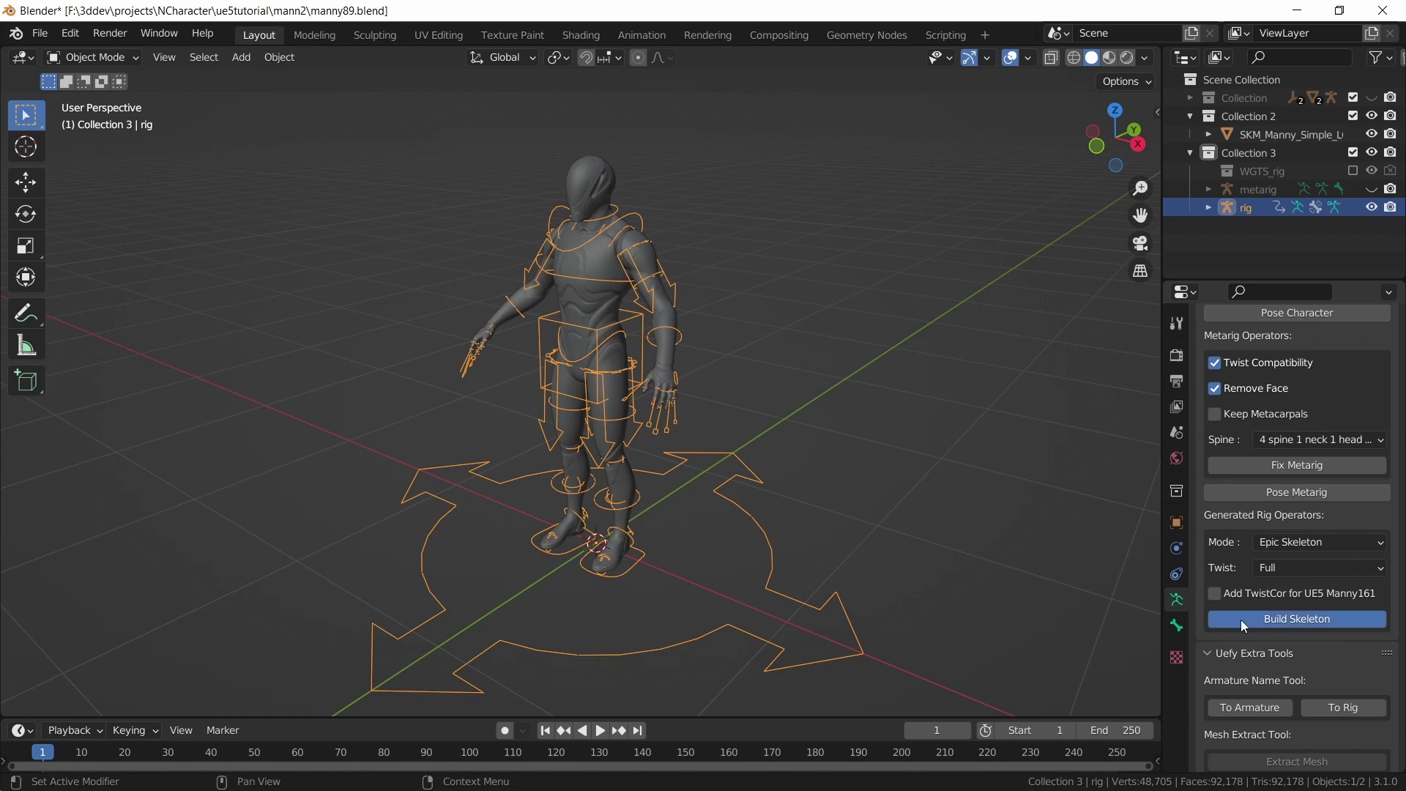
{"action": "left_click", "coordinate": [1240, 620]}
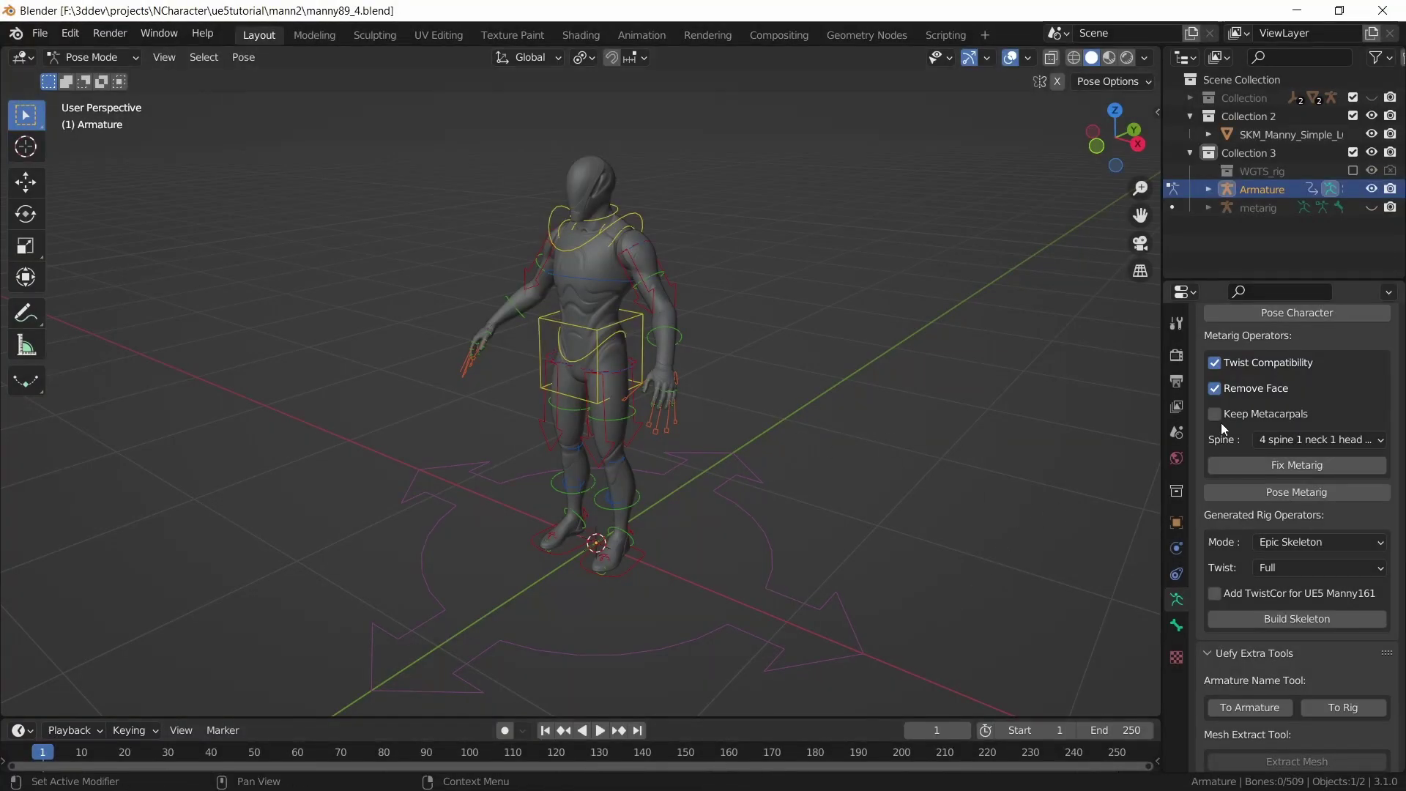
{"action": "scroll", "coordinate": [1283, 428], "scroll_direction": "up", "scroll_amount": 15}
Enable In Front in the armature's Viewport Display so bones draw over the mesh
{"action": "left_click", "coordinate": [1207, 584]}
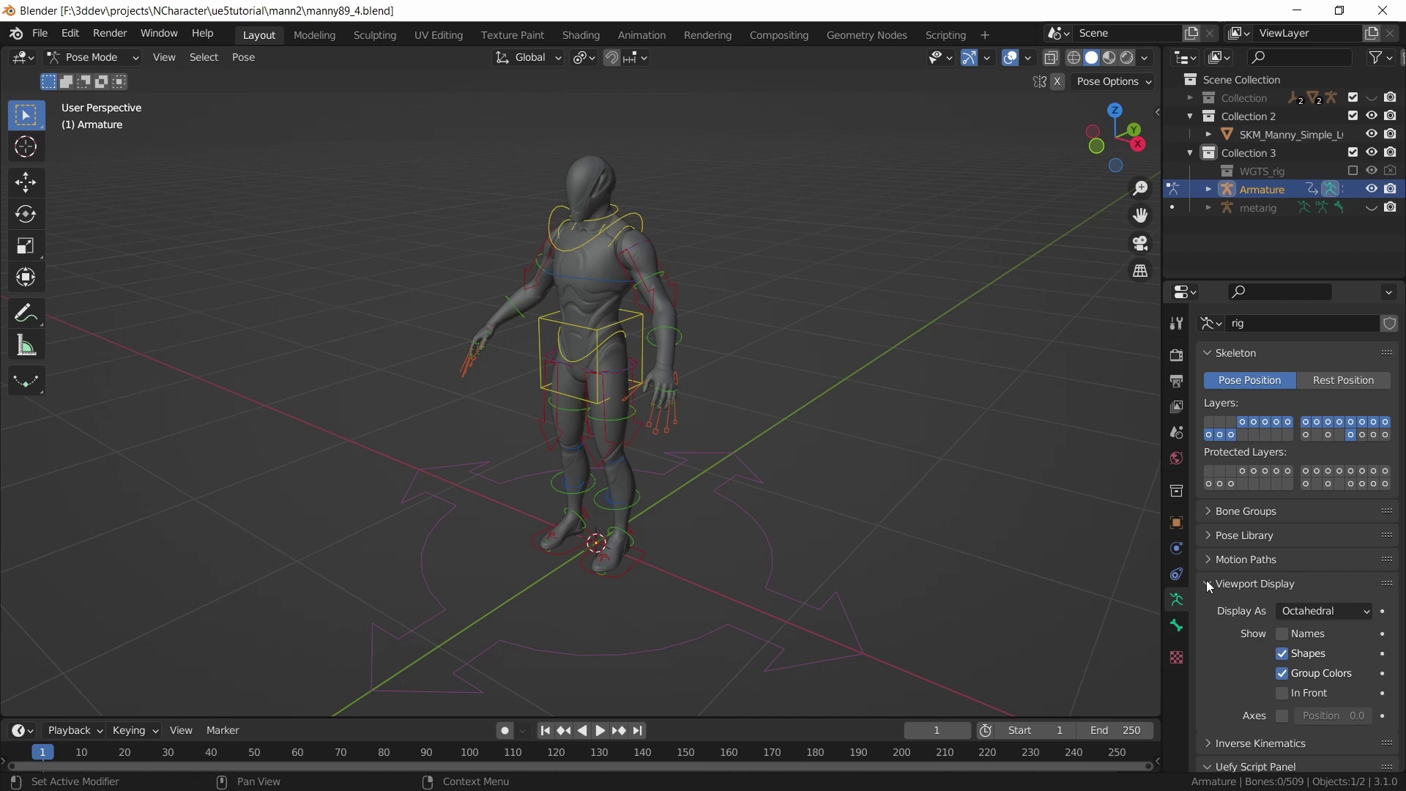
{"action": "left_click", "coordinate": [1282, 693]}
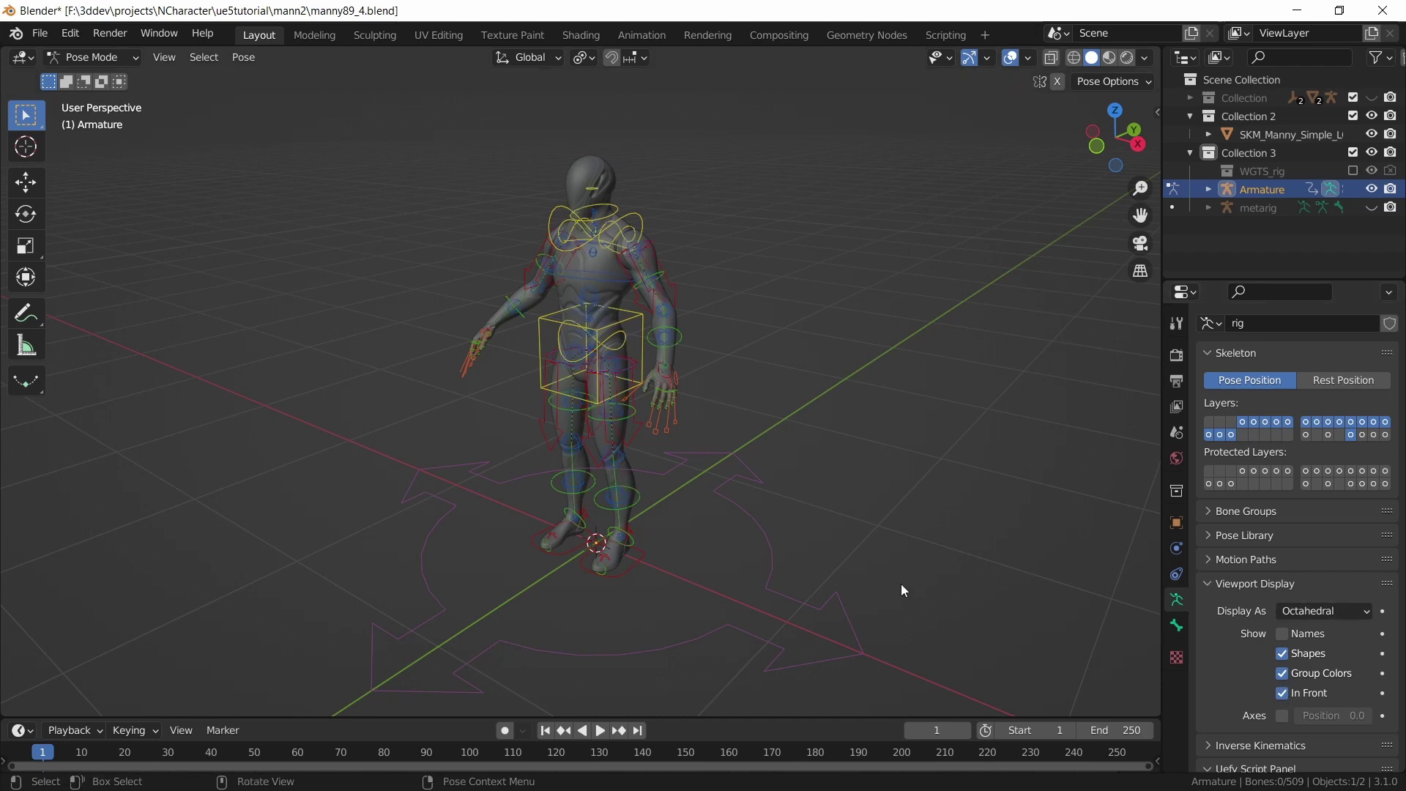
{"action": "middle_click_drag", "start_coordinate": [718, 516], "coordinate": [721, 464]}
{"action": "scroll", "coordinate": [720, 463], "scroll_direction": "up", "scroll_amount": 3}
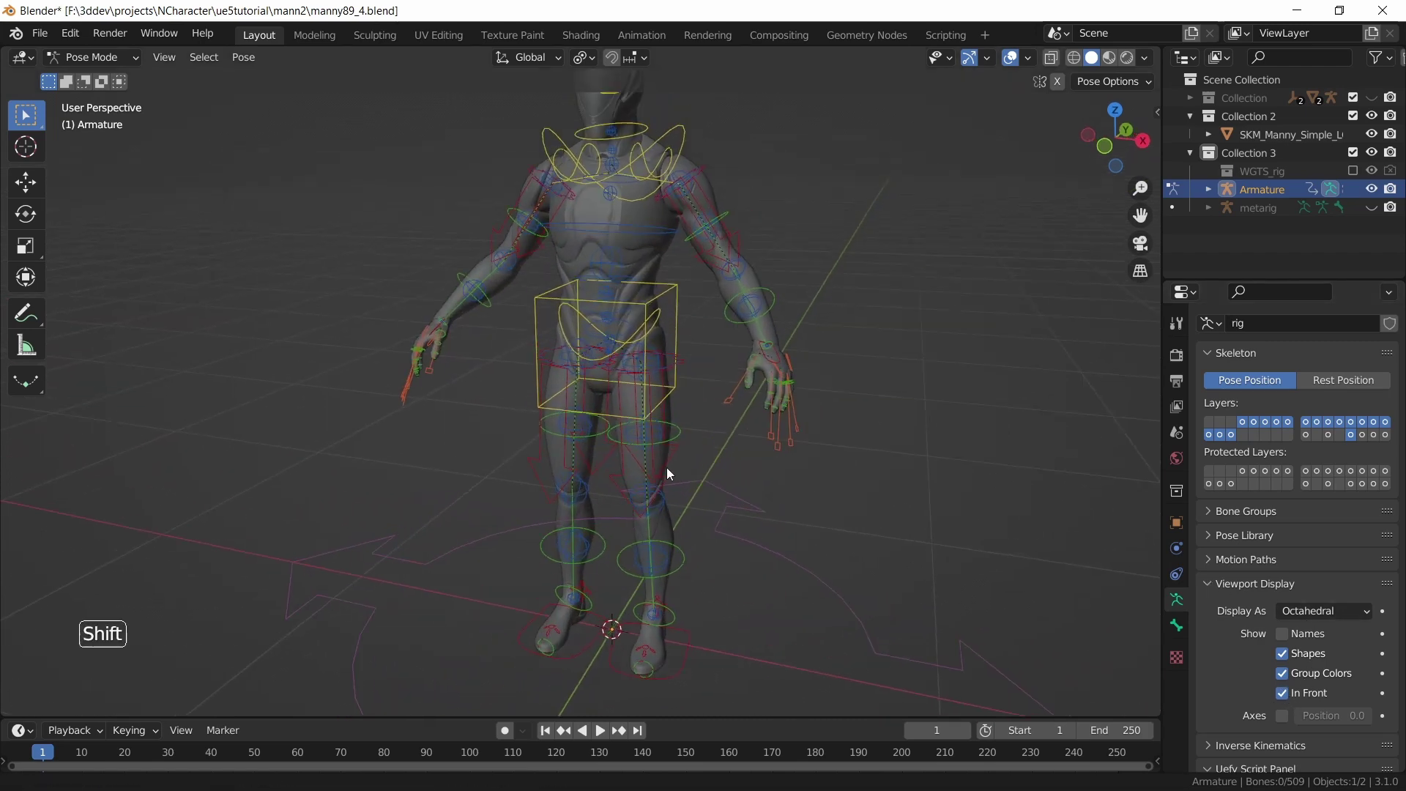
Test-rotate the chest control and move the torso control, cancelling both to keep the pose
{"action": "left_click", "coordinate": [653, 207]}
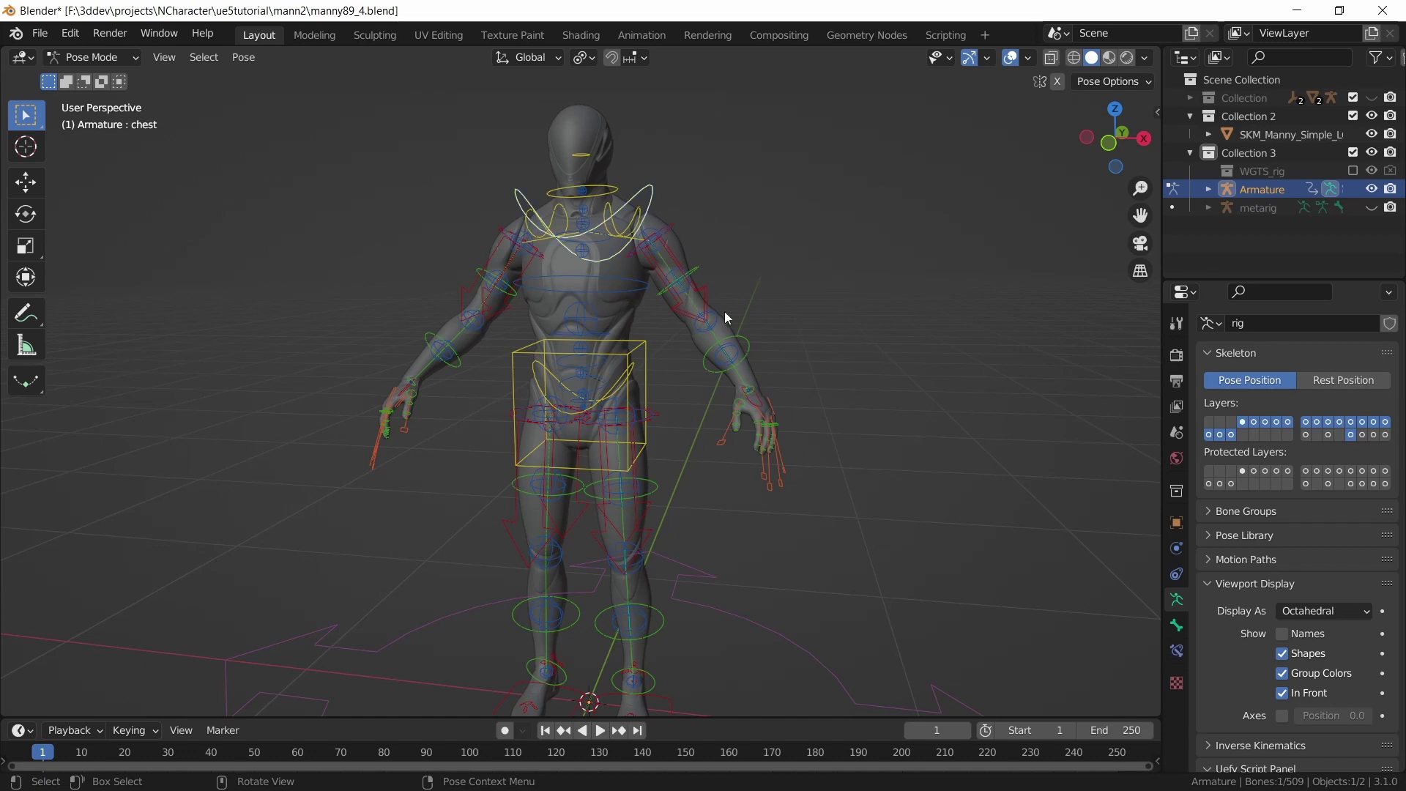
{"action": "key", "text": "r"}
{"action": "key", "text": "r"}
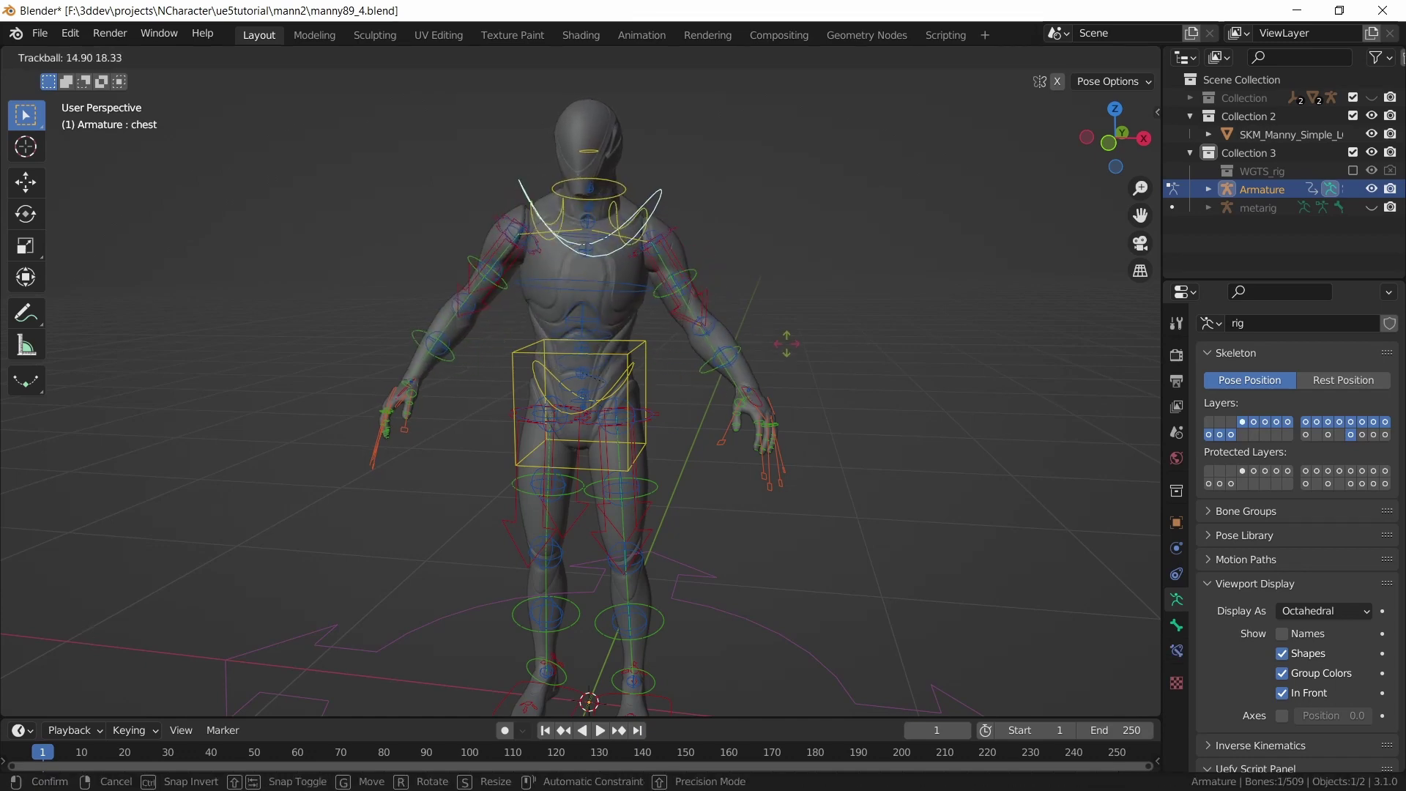
{"action": "key", "text": "Escape"}
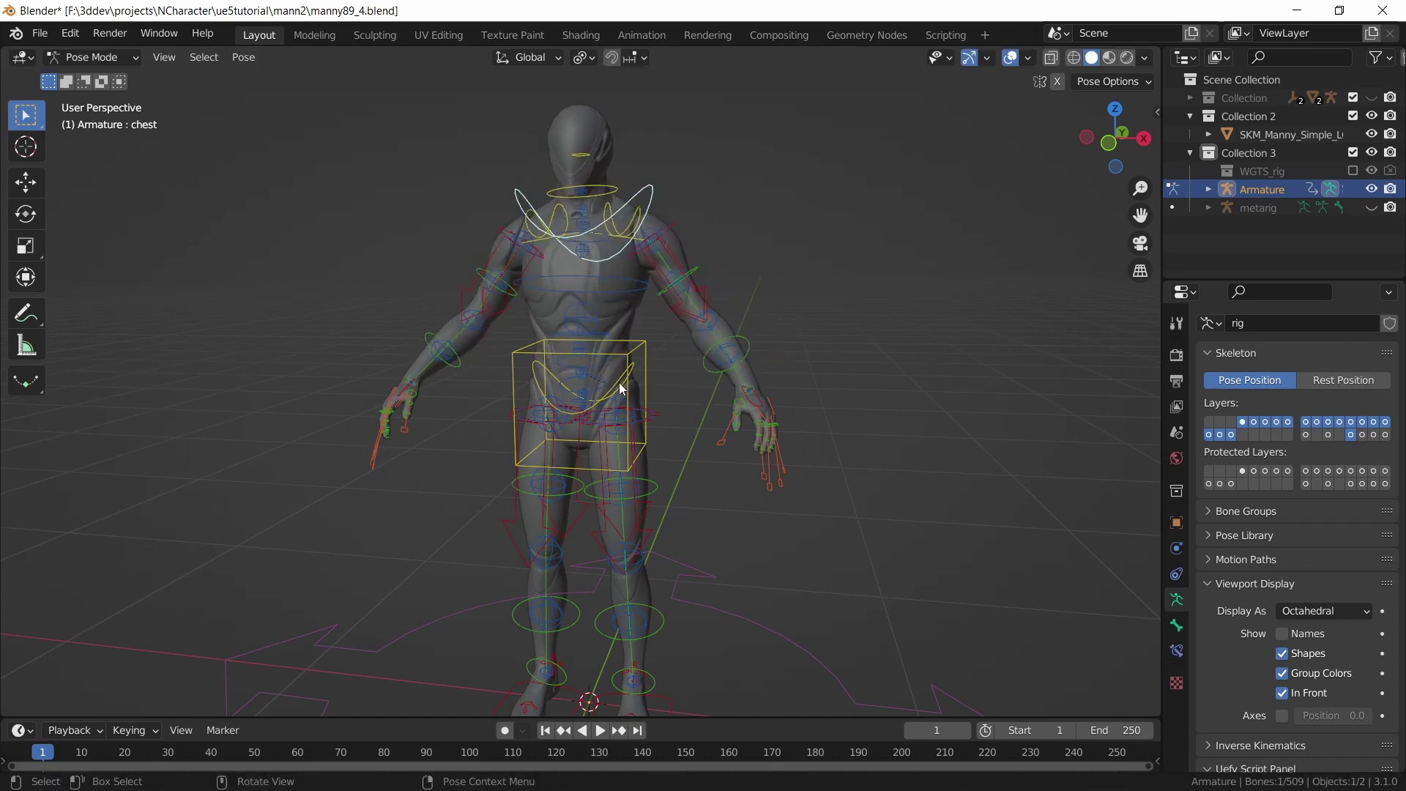
{"action": "left_click", "coordinate": [647, 350]}
{"action": "left_click", "coordinate": [647, 350]}
{"action": "key", "text": "g"}
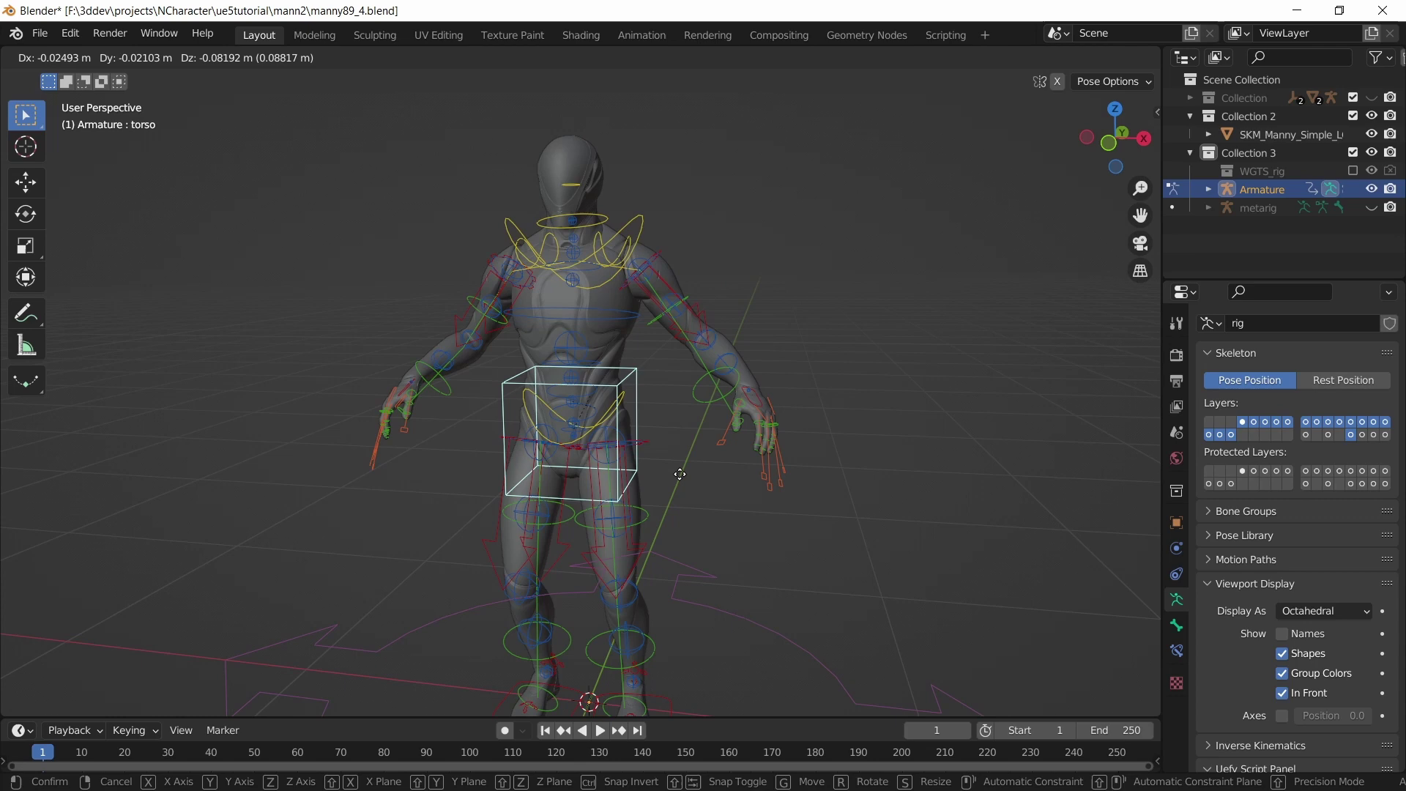
{"action": "key", "text": "Escape"}
{"action": "middle_click_drag", "start_coordinate": [676, 479], "coordinate": [657, 501]}
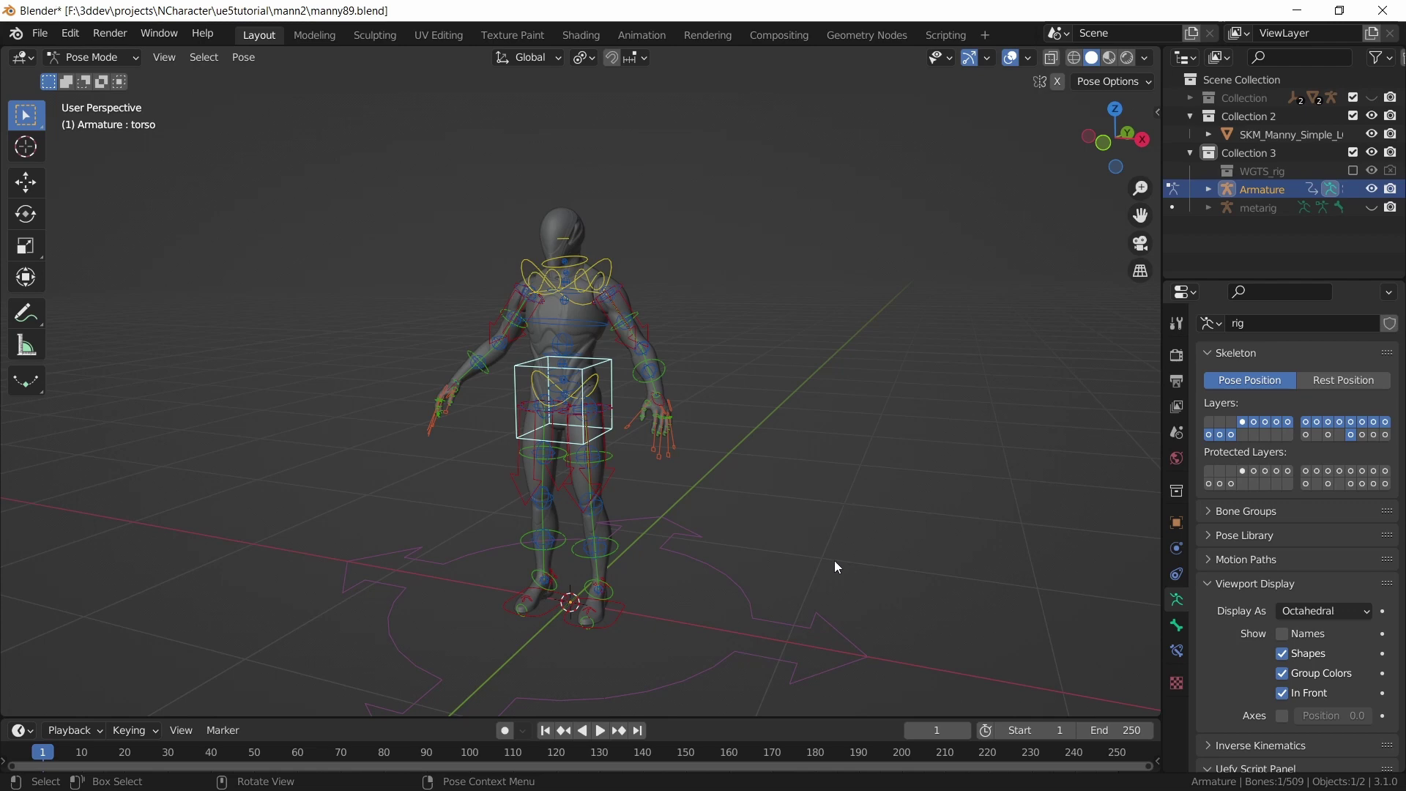
Open the sidebar and move the Rig Layers and Rig Main Properties panels to the top
{"action": "key", "text": "n"}
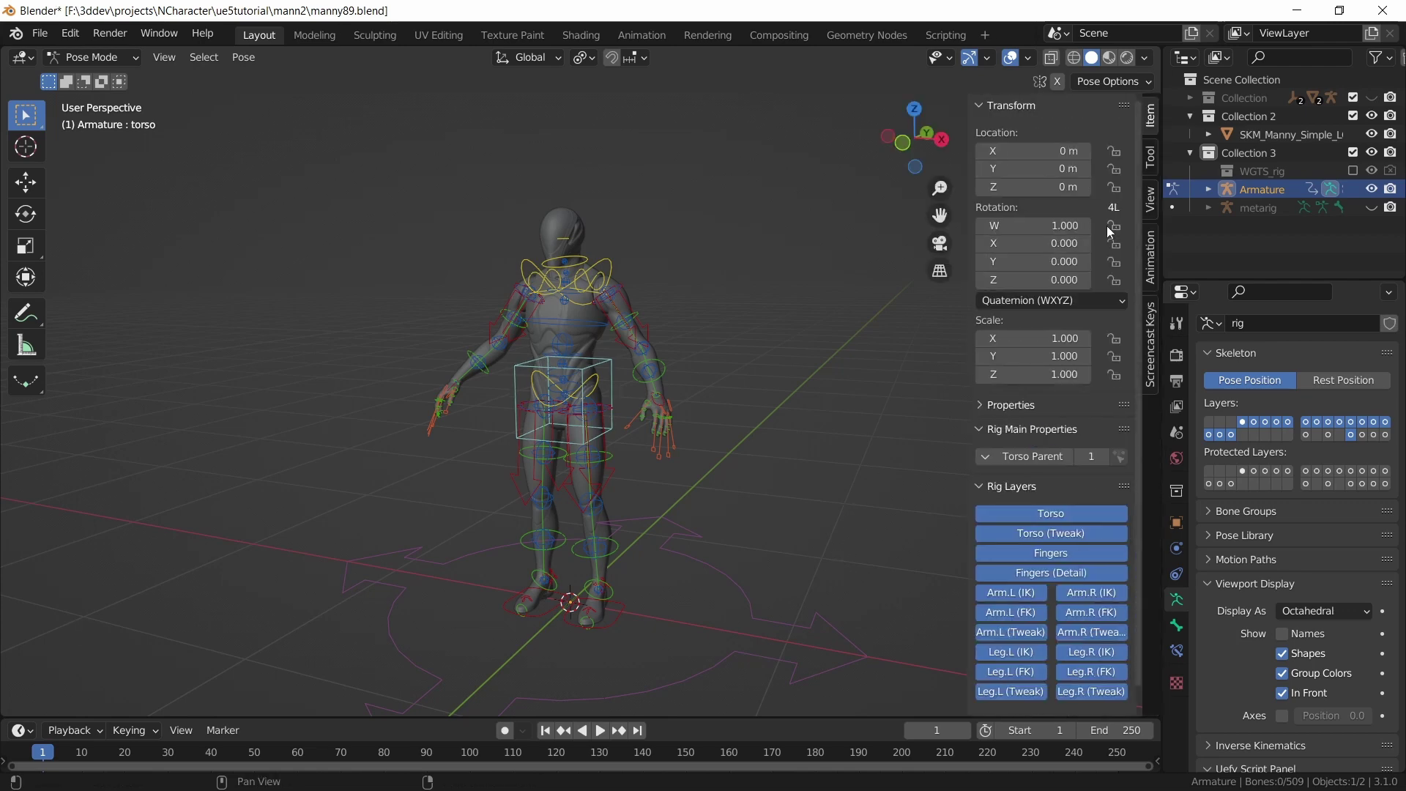
{"action": "left_click_drag", "start_coordinate": [1123, 485], "coordinate": [1113, 94]}
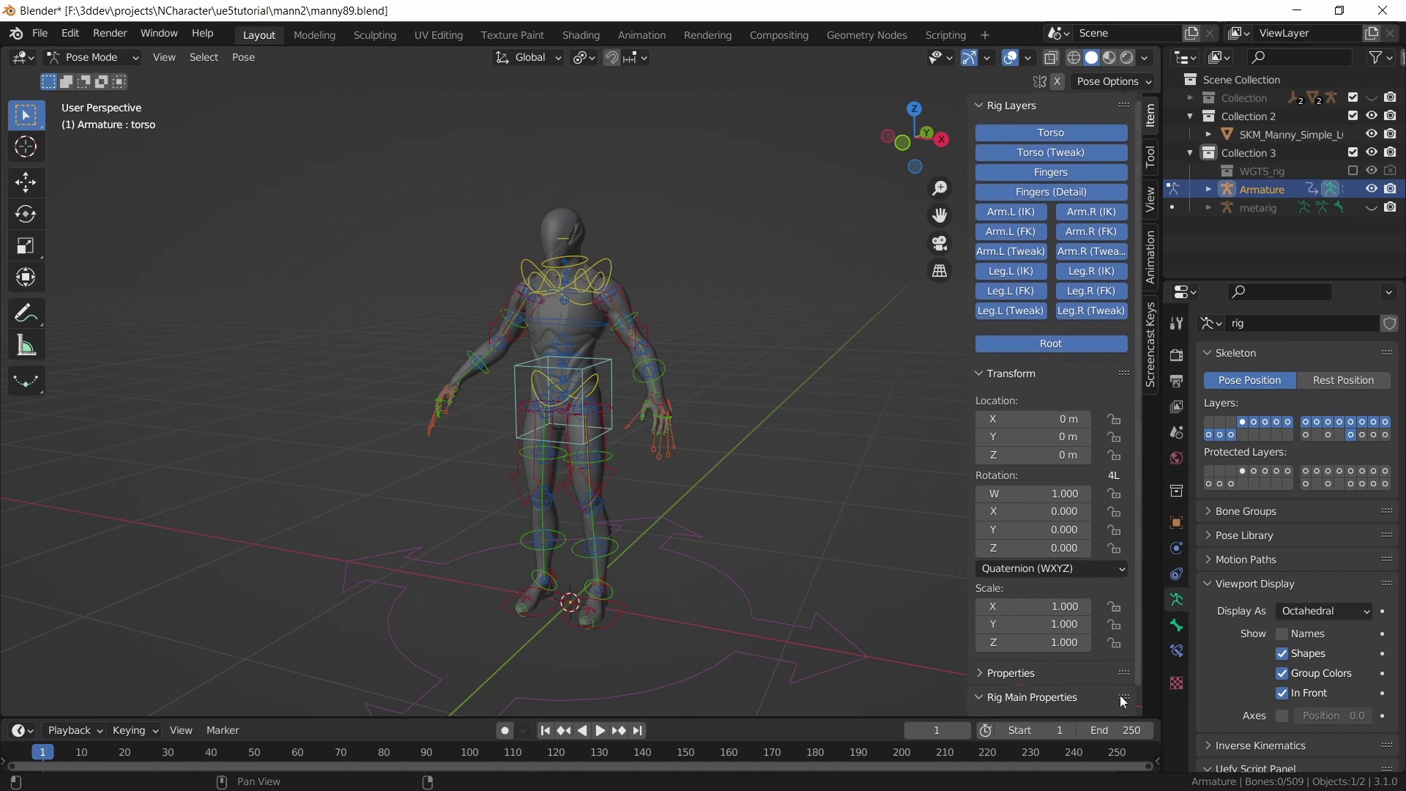
{"action": "left_click_drag", "start_coordinate": [1125, 696], "coordinate": [1106, 362]}
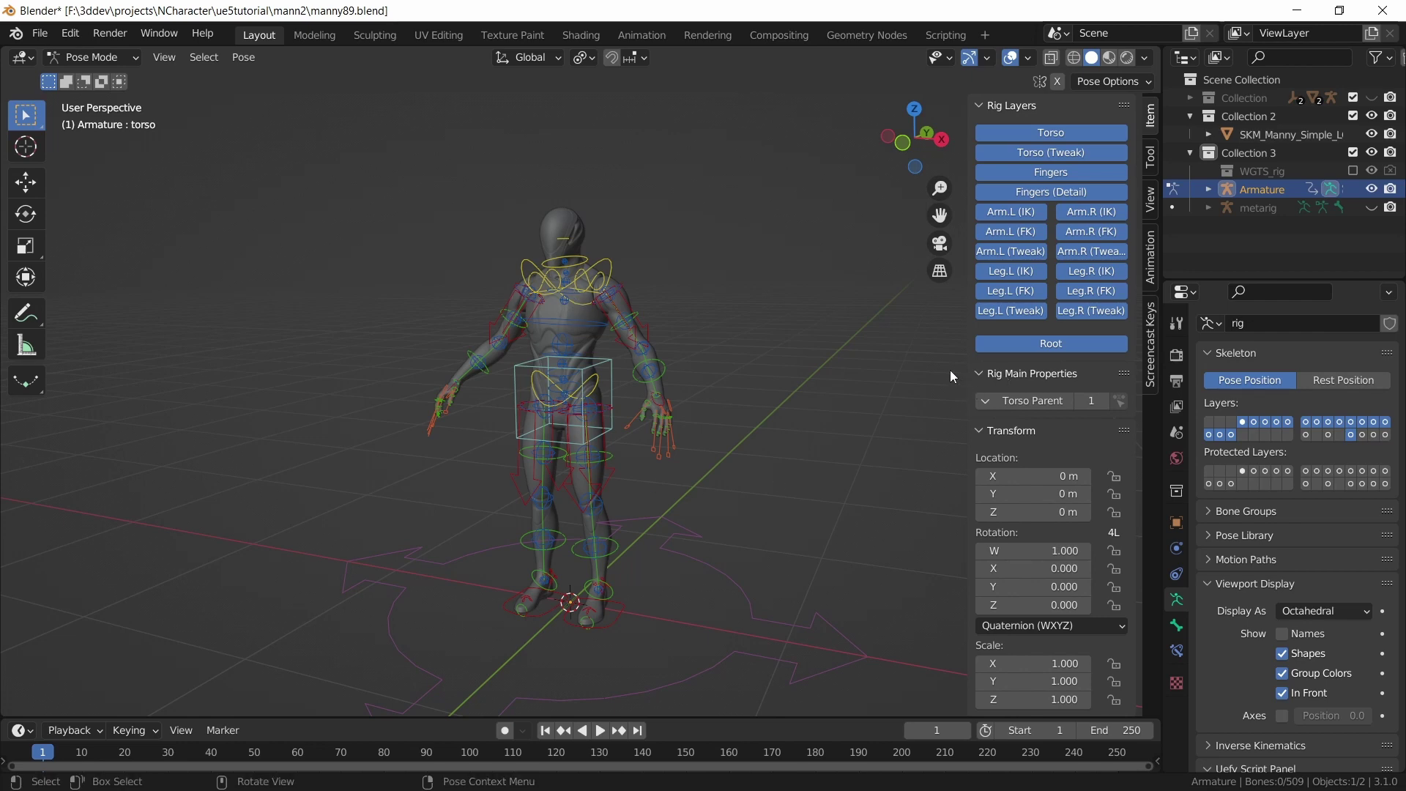
Show the two deform bone layers, hide them again, and save manny89.blend
{"action": "left_click", "coordinate": [1305, 434], "text": "shift"}
{"action": "left_click", "coordinate": [1316, 434], "text": "shift"}
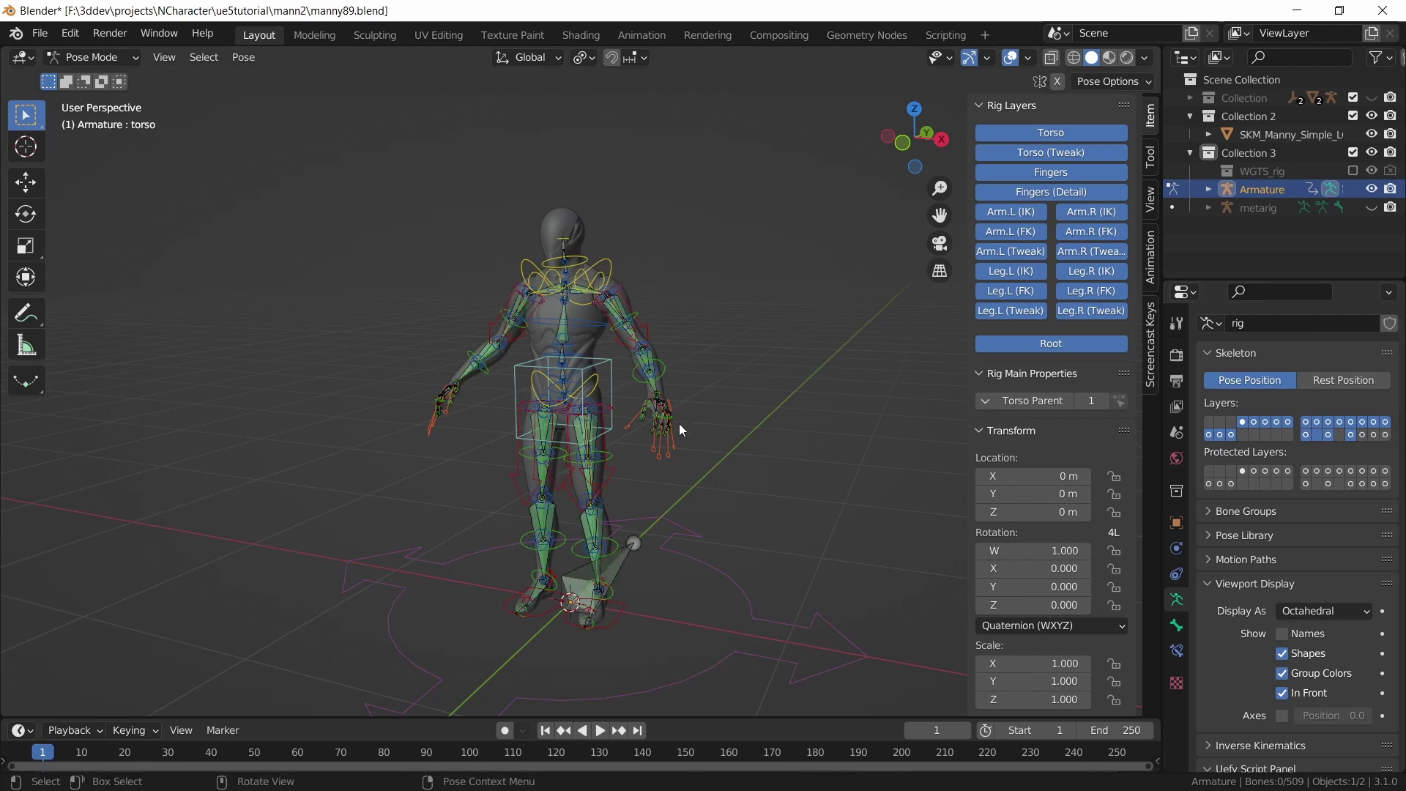
{"action": "left_click", "coordinate": [1317, 435], "text": "shift"}
{"action": "left_click", "coordinate": [1307, 435], "text": "shift"}
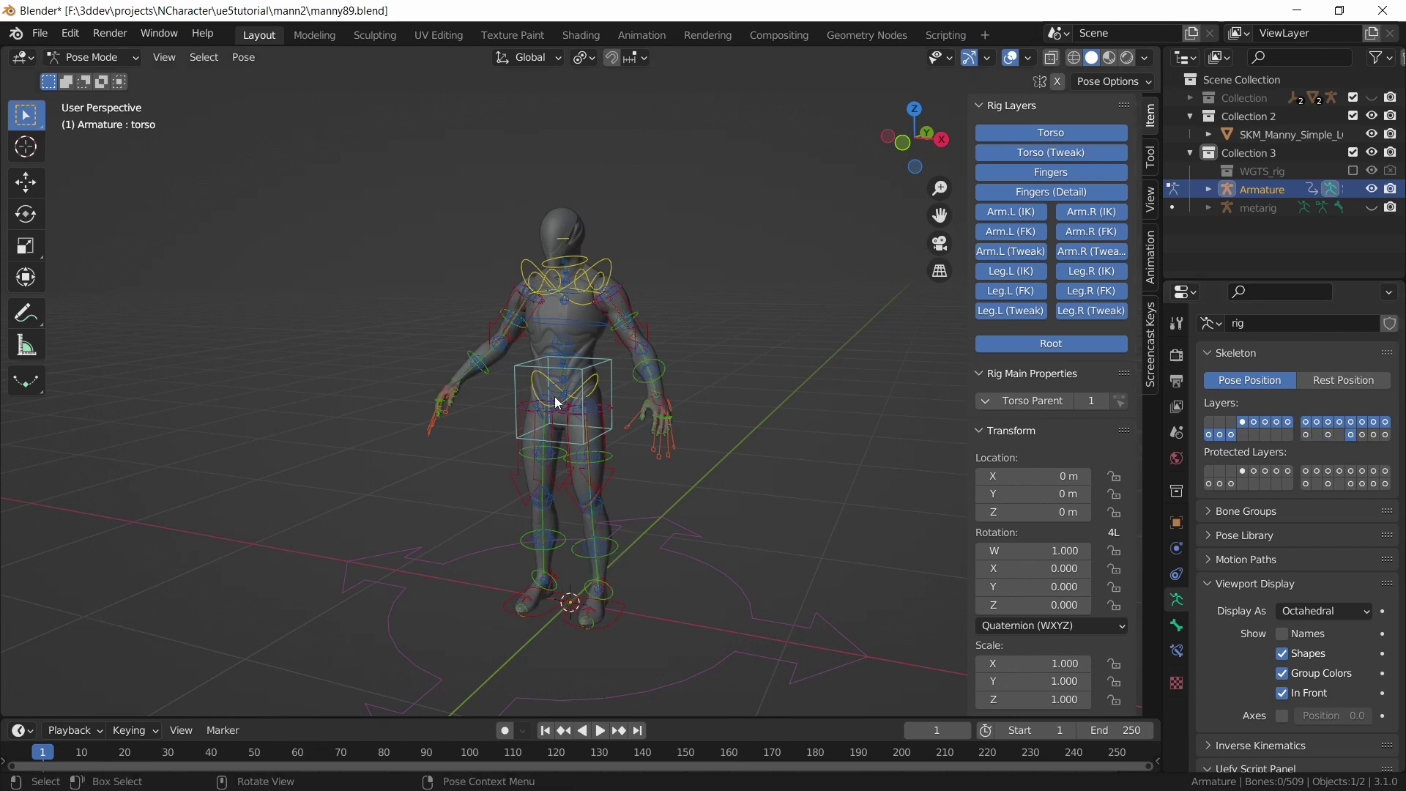
{"action": "key", "text": "ctrl+s"}
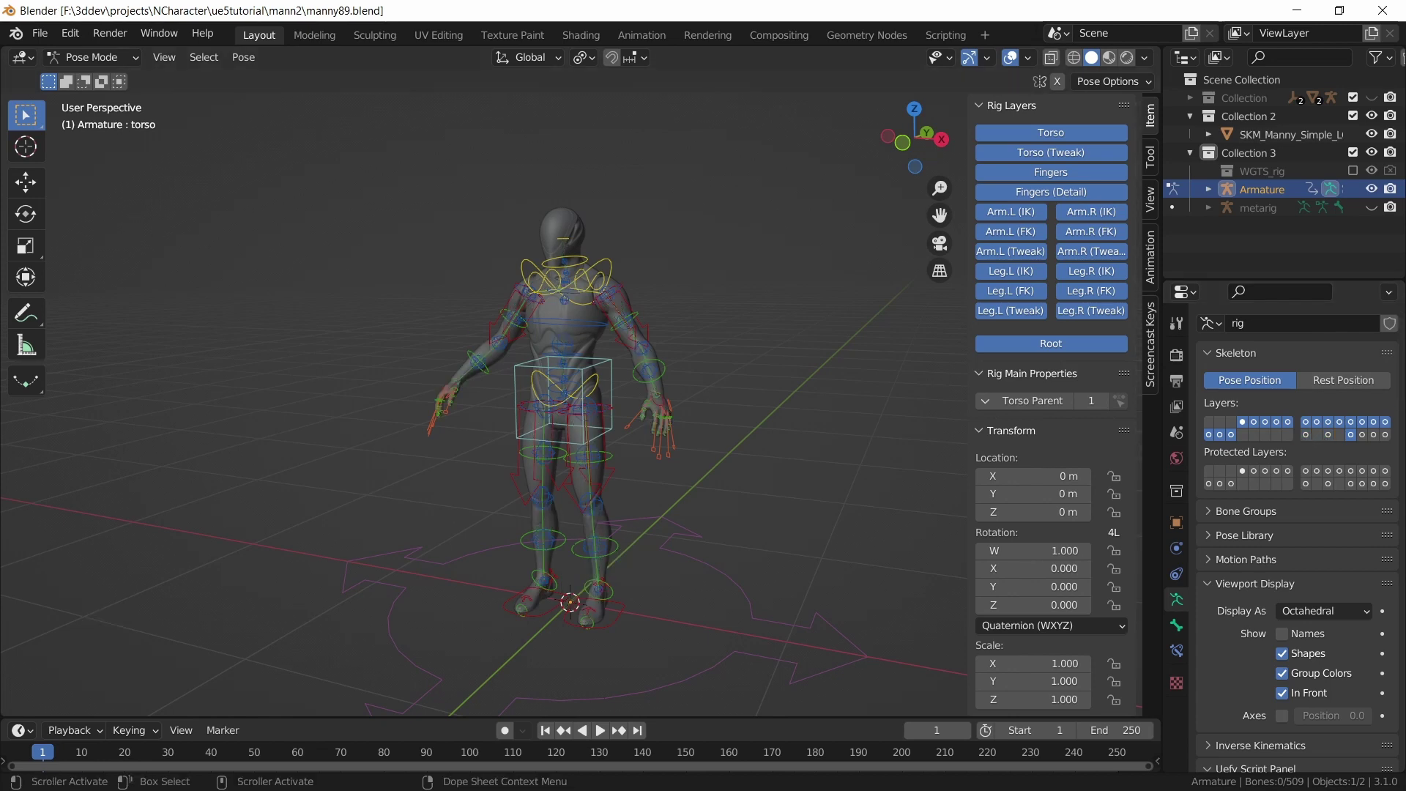
Switch to Object Mode and select the mesh, then the rig as active
{"action": "left_click", "coordinate": [126, 58]}
{"action": "left_click", "coordinate": [117, 73]}
{"action": "left_click", "coordinate": [569, 213]}
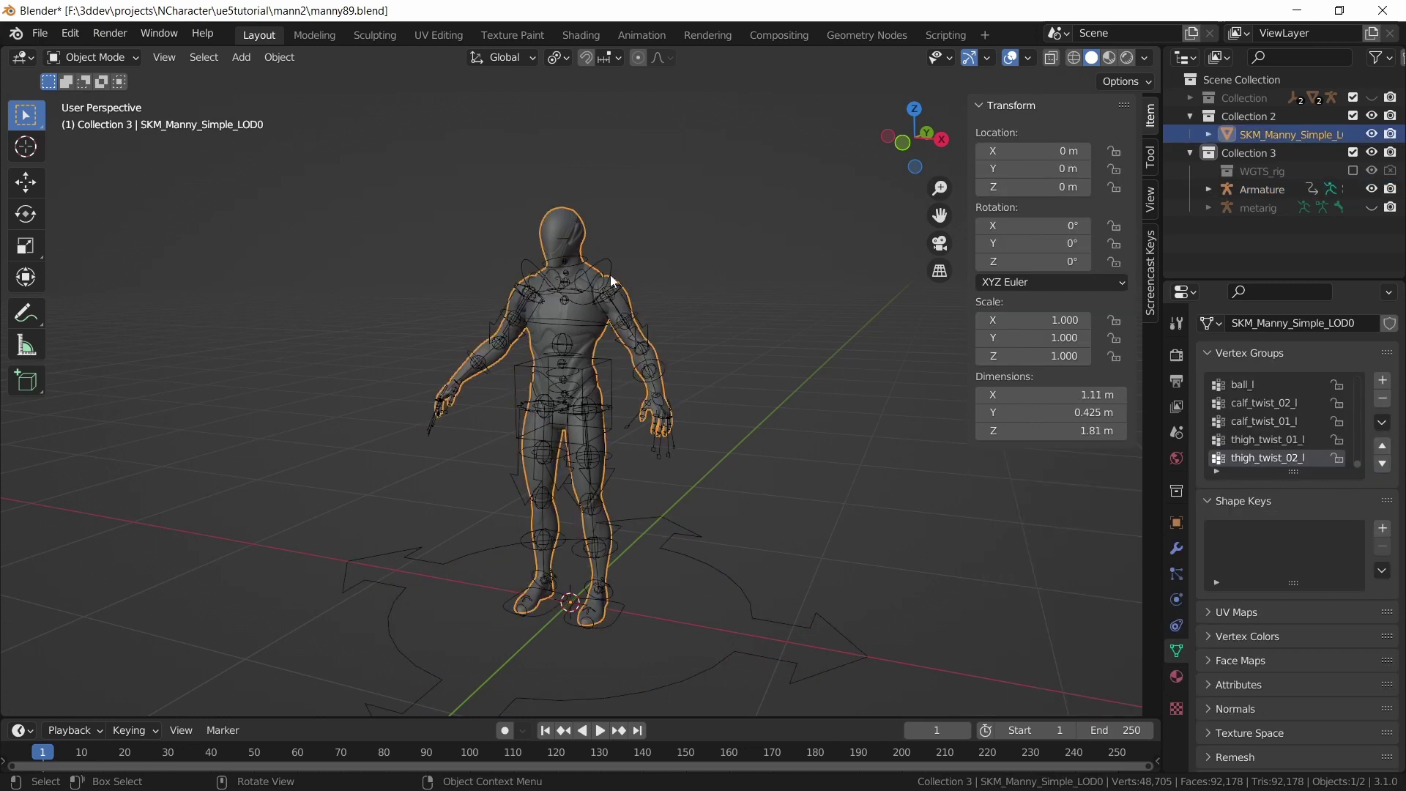
{"action": "left_click", "coordinate": [689, 530], "text": "shift"}
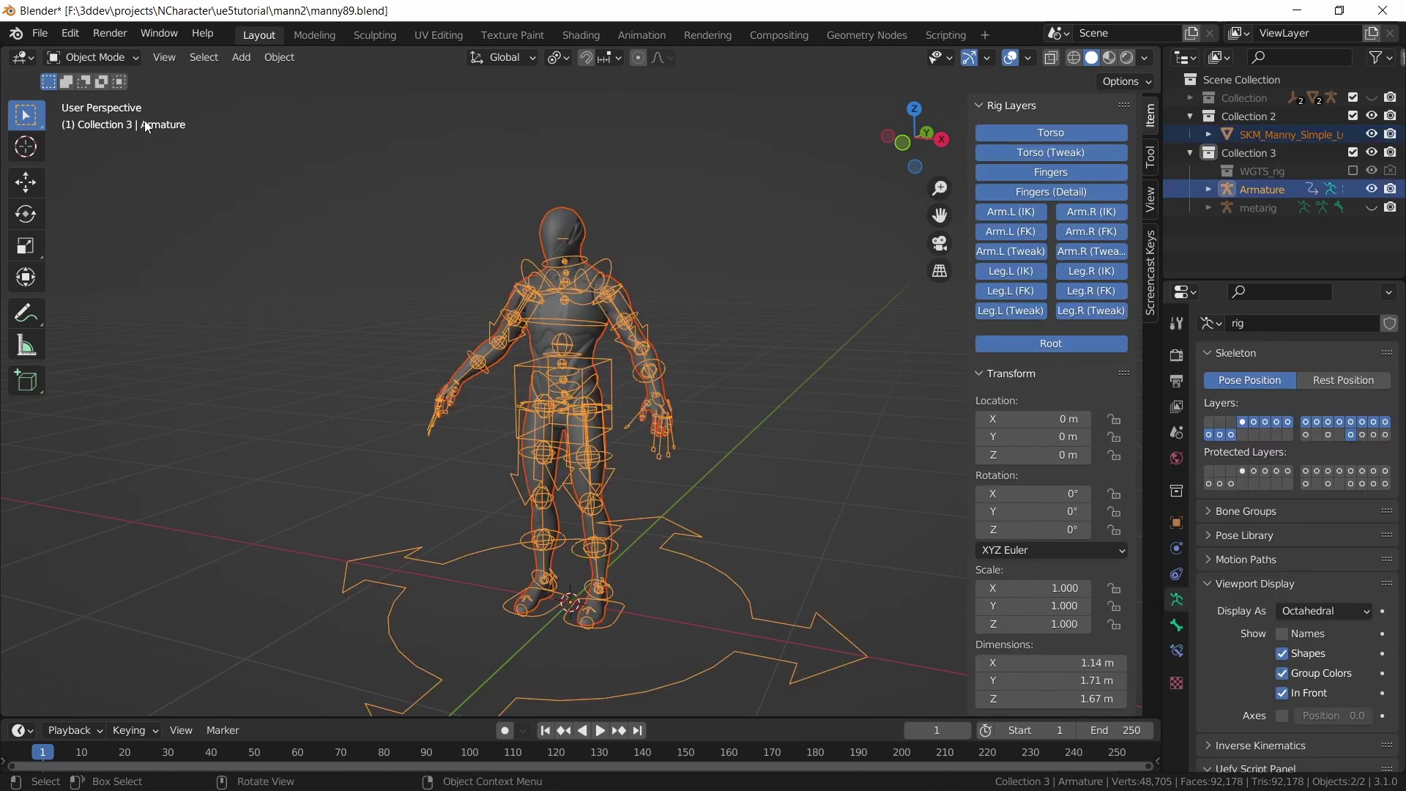
Start an FBX export targeting manny89.fbx, limited to selected objects
{"action": "left_click", "coordinate": [44, 35]}
{"action": "mouse_move", "coordinate": [115, 299]}
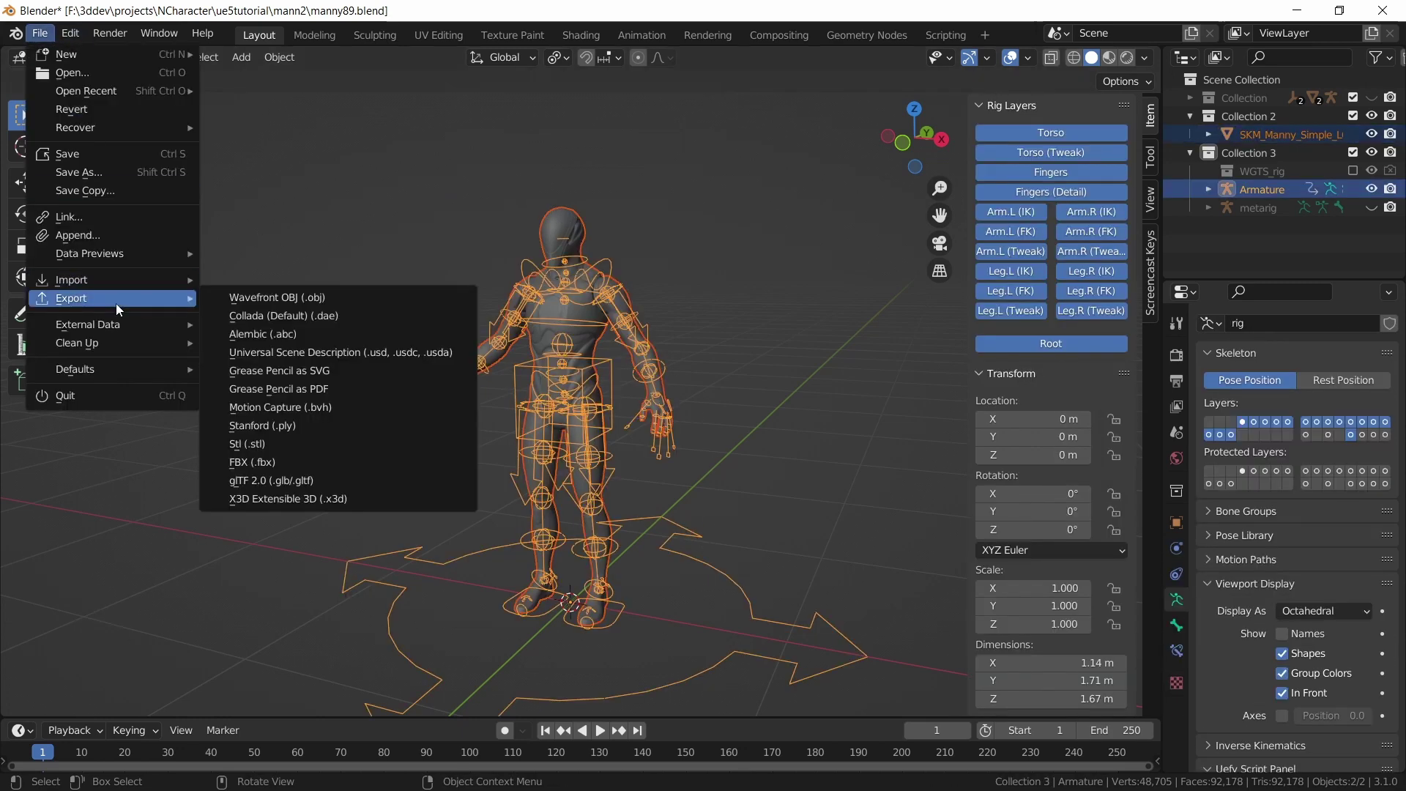
{"action": "left_click", "coordinate": [309, 459]}
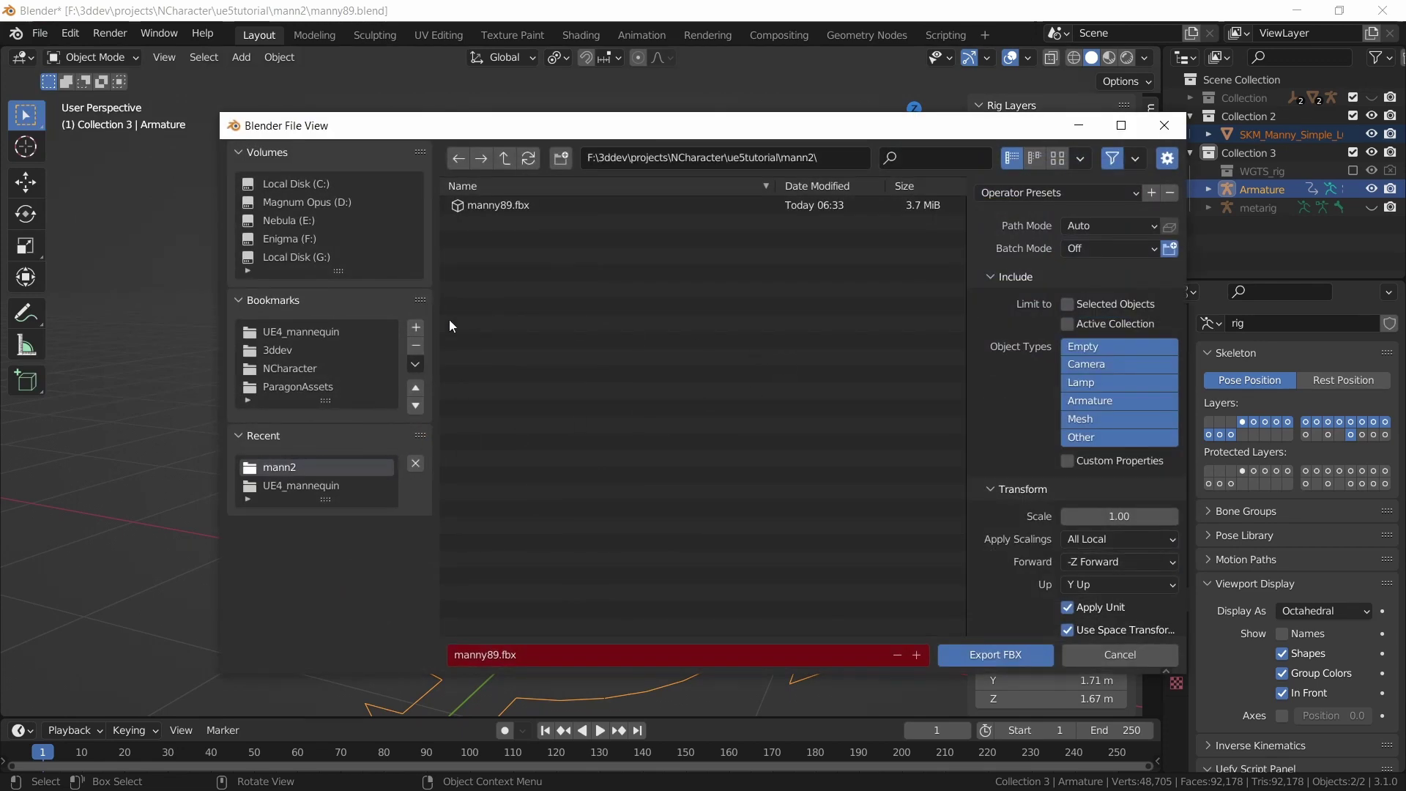
{"action": "left_click", "coordinate": [489, 207]}
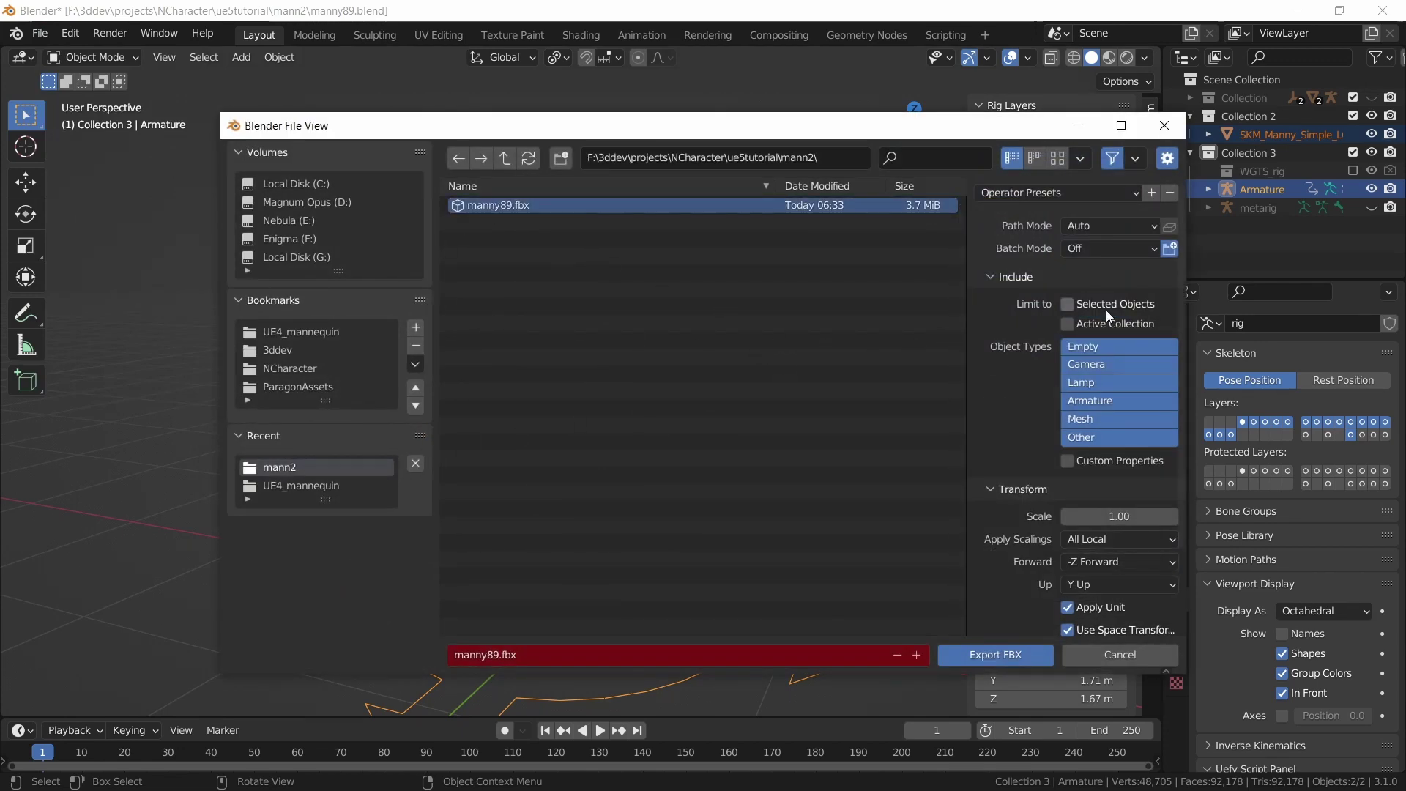
{"action": "left_click", "coordinate": [1067, 304]}
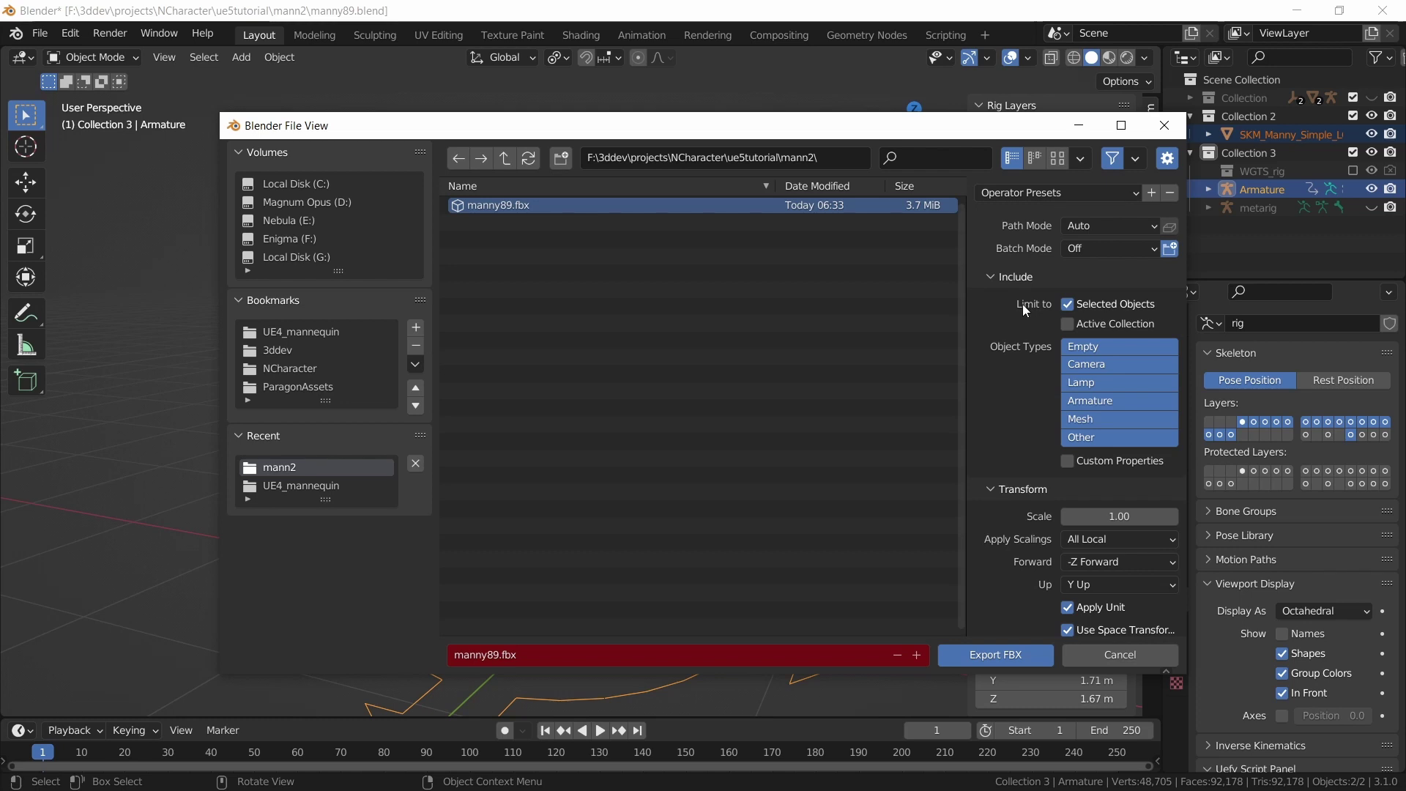
Set the armature export to only deform bones, no leaf bones, and no baked animation
{"action": "scroll", "coordinate": [1031, 372], "scroll_direction": "down", "scroll_amount": 2}
{"action": "scroll", "coordinate": [1031, 372], "scroll_direction": "down", "scroll_amount": 2}
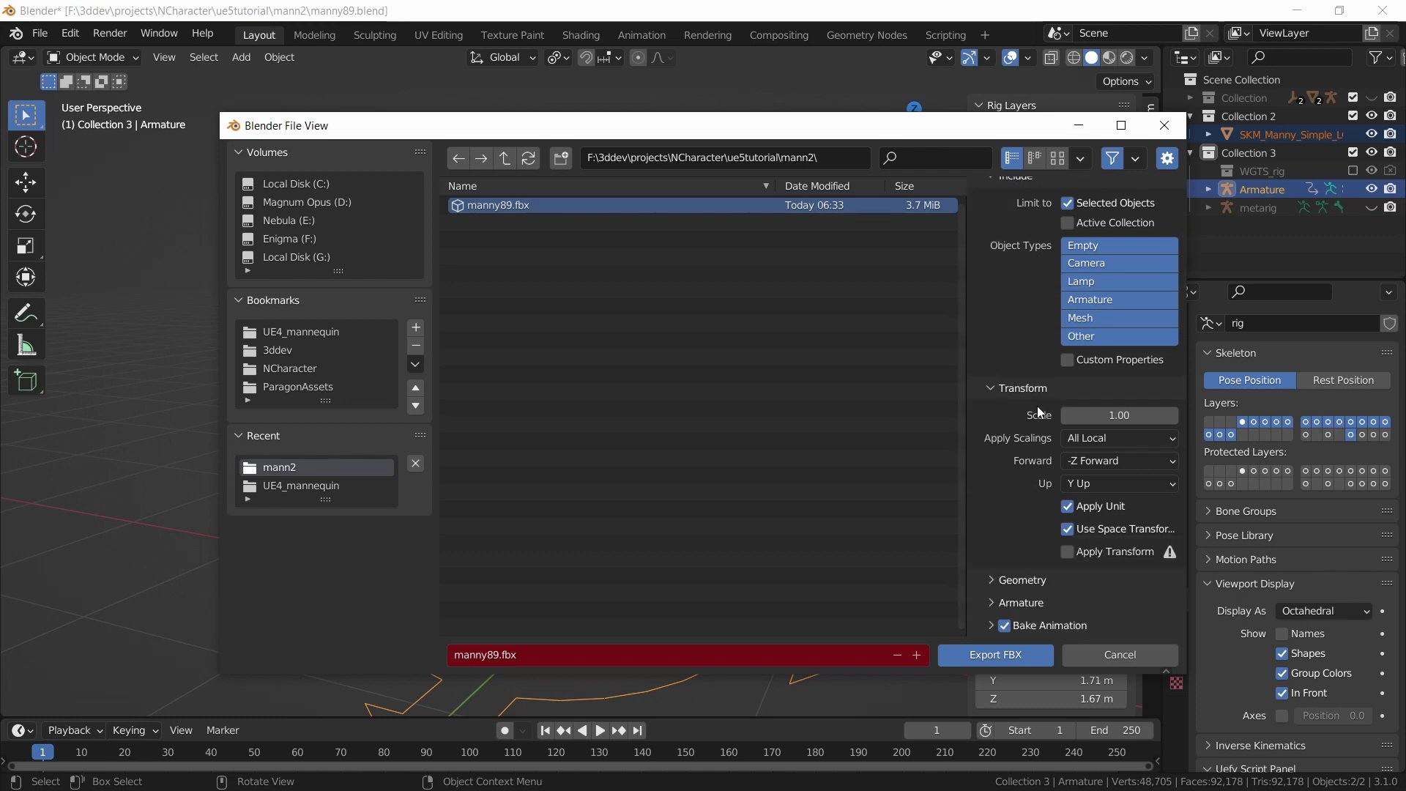
{"action": "left_click", "coordinate": [1017, 602]}
{"action": "middle_click_drag", "start_coordinate": [991, 598], "coordinate": [1040, 476]}
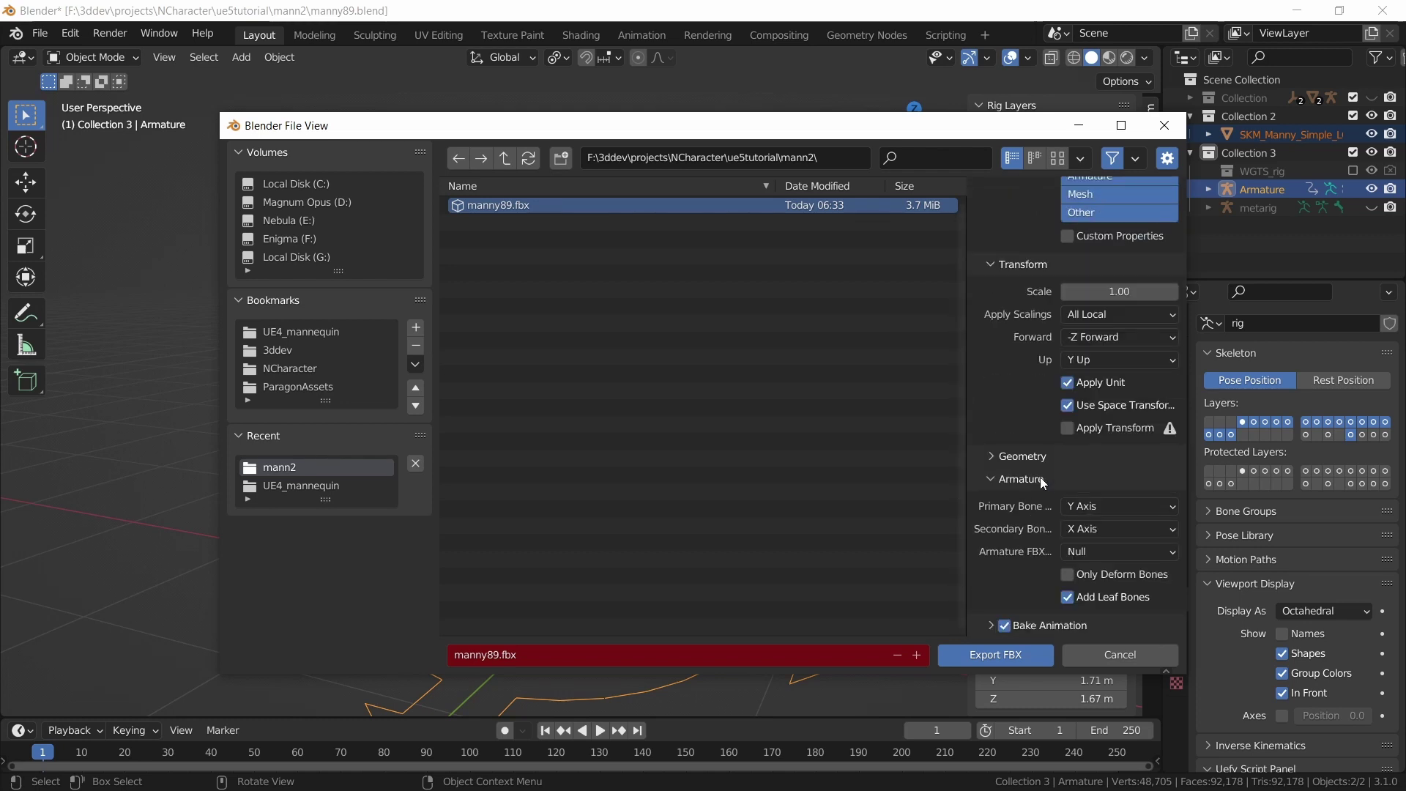
{"action": "left_click", "coordinate": [1067, 574]}
{"action": "left_click", "coordinate": [1068, 598]}
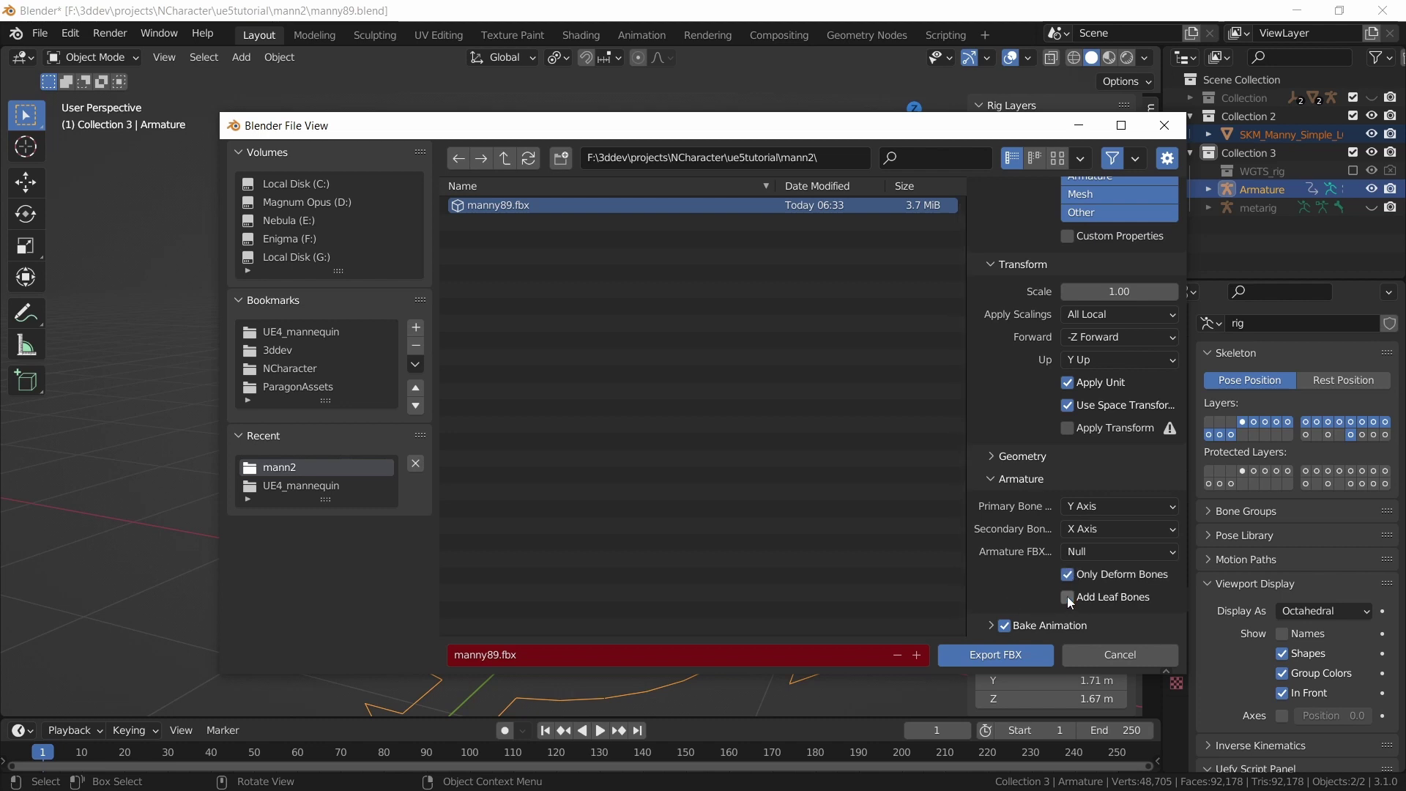
{"action": "left_click", "coordinate": [1005, 625]}
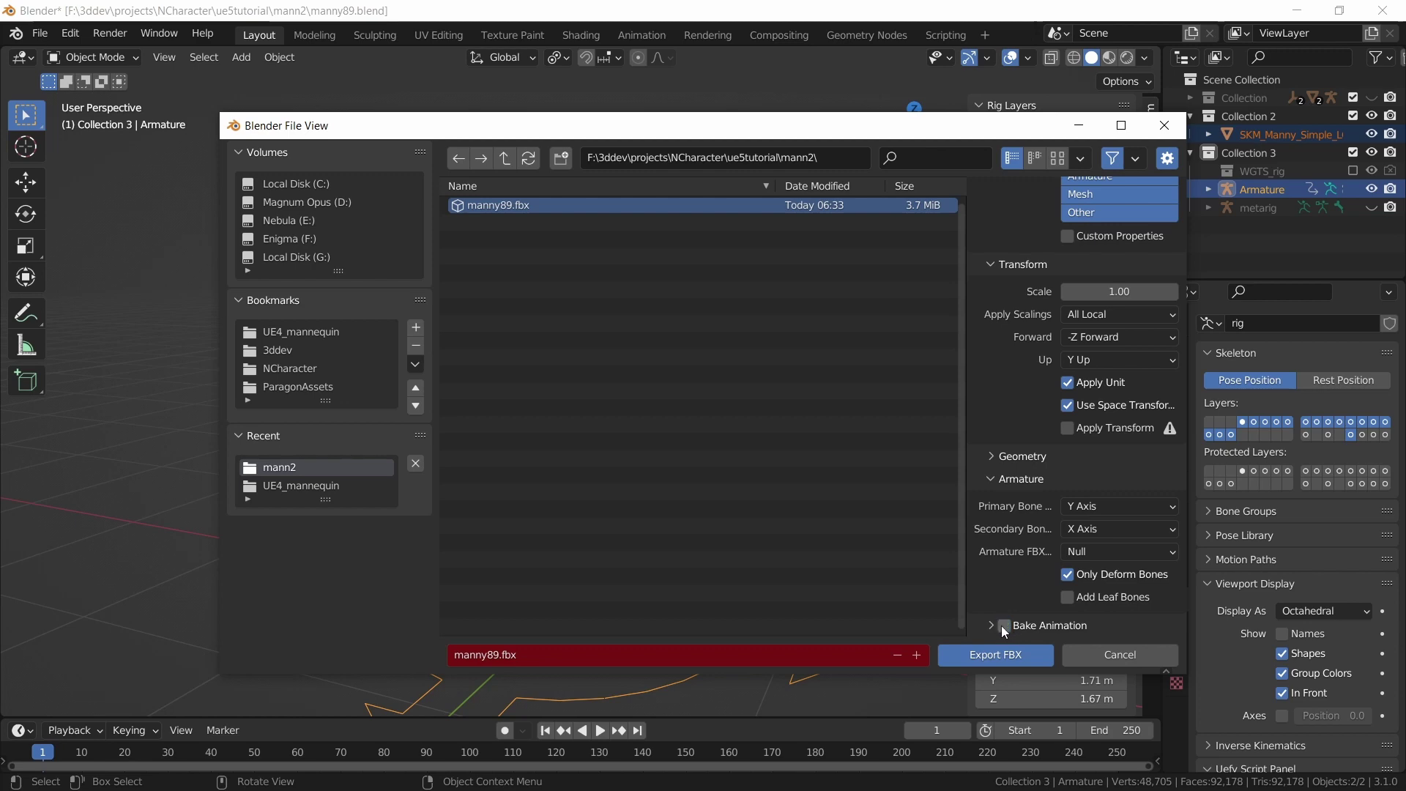
Write manny89.fbx and save the blend file
{"action": "left_click", "coordinate": [965, 657]}
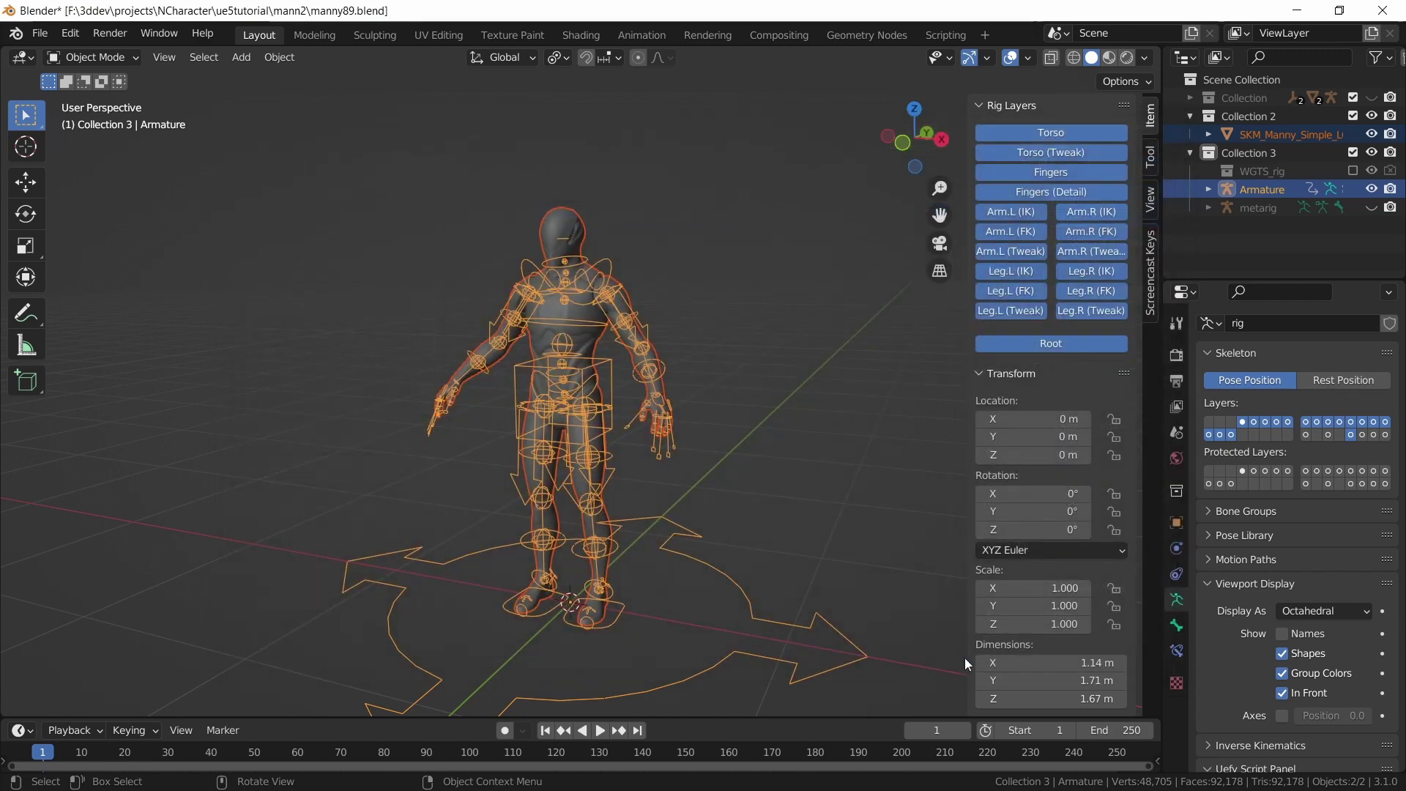
{"action": "key", "text": "ctrl+s"}
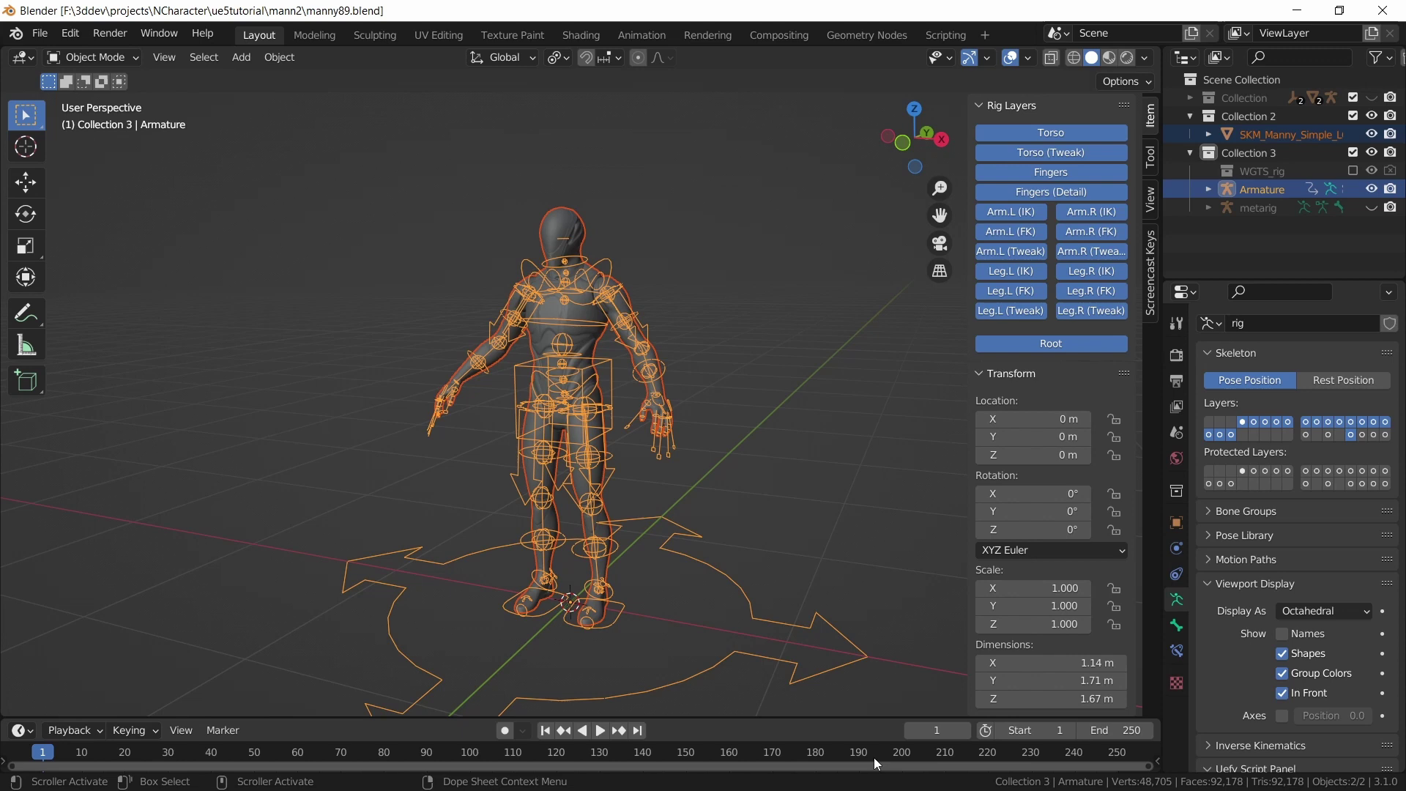
{"action": "scroll", "coordinate": [1289, 438], "scroll_direction": "down", "scroll_amount": 20}
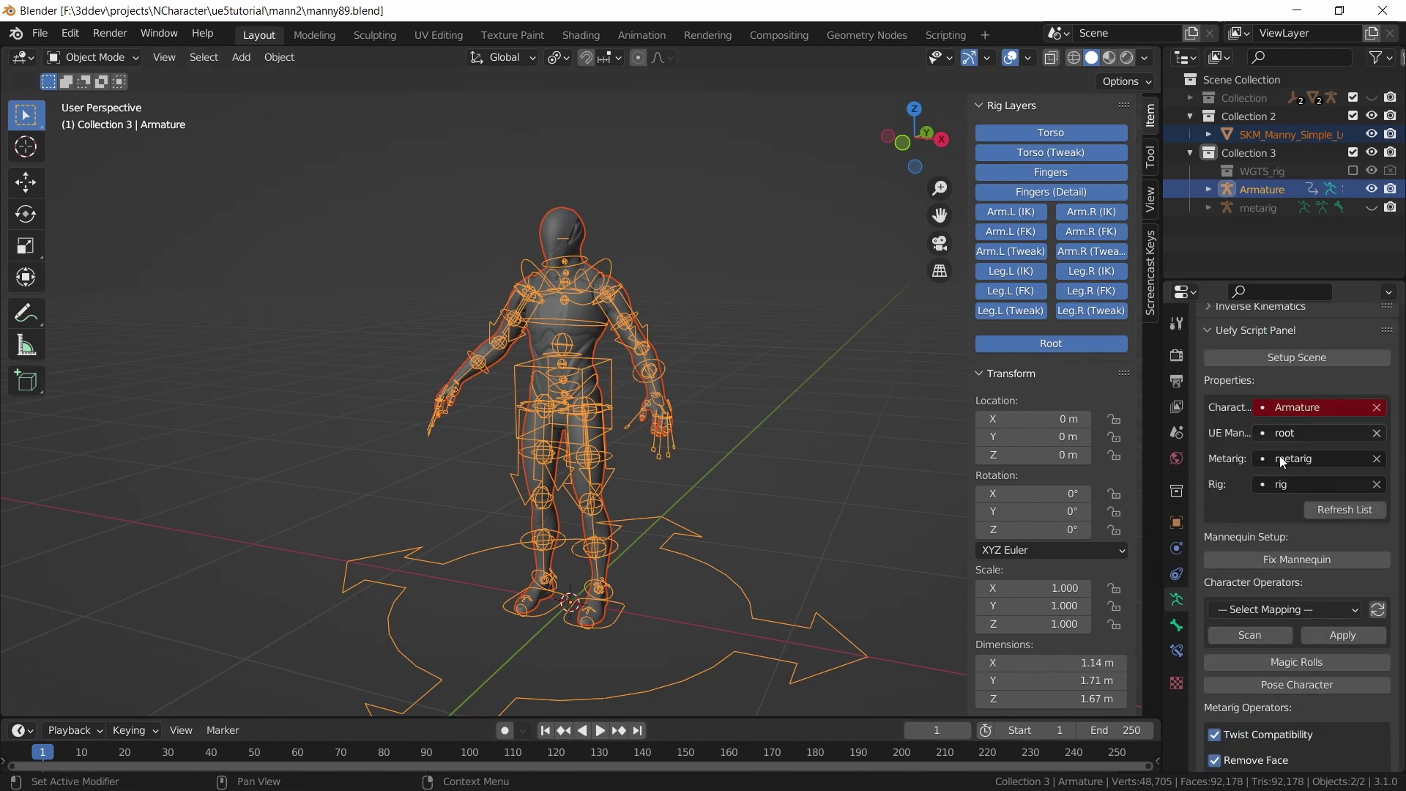
{"action": "scroll", "coordinate": [1274, 473], "scroll_direction": "down", "scroll_amount": 20}
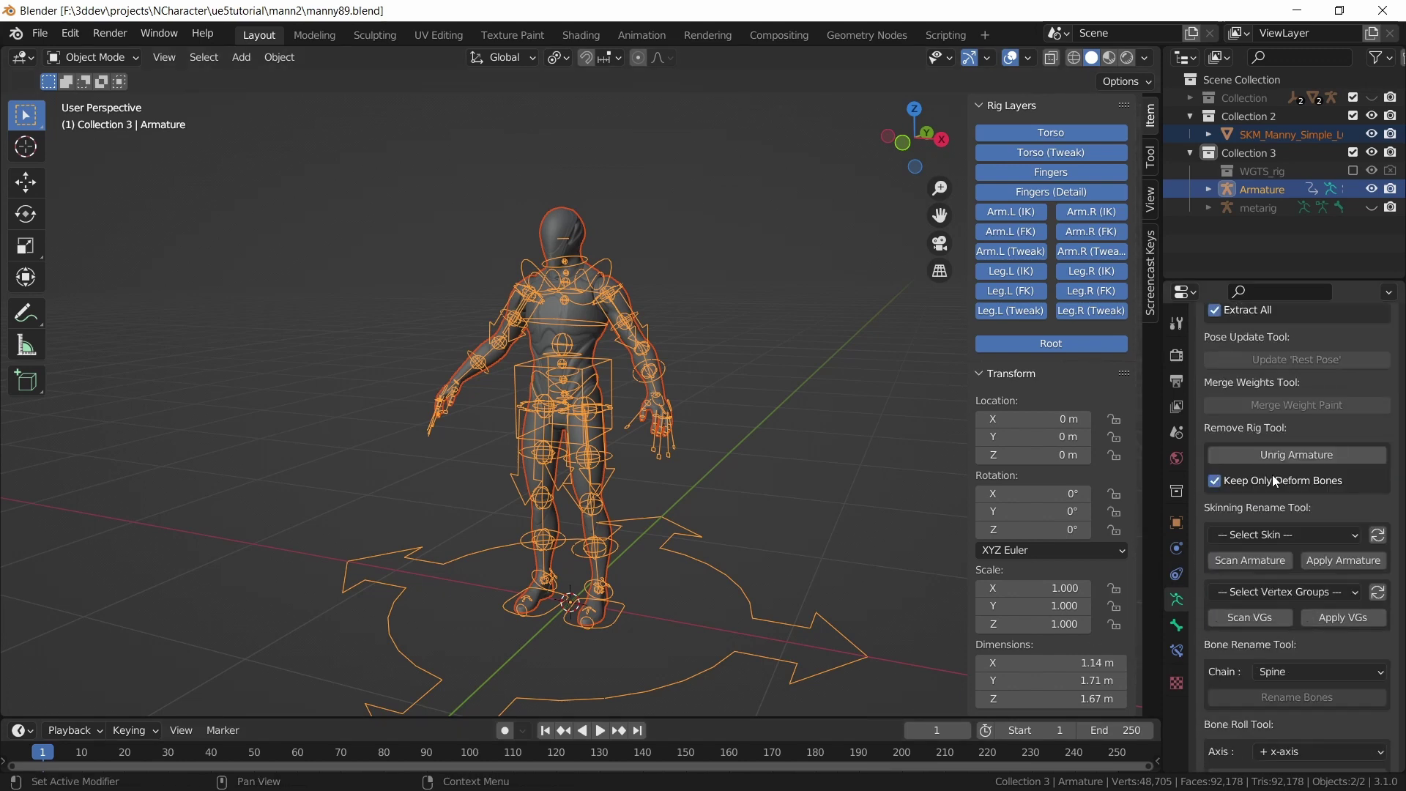
{"action": "scroll", "coordinate": [1271, 479], "scroll_direction": "down", "scroll_amount": 5}
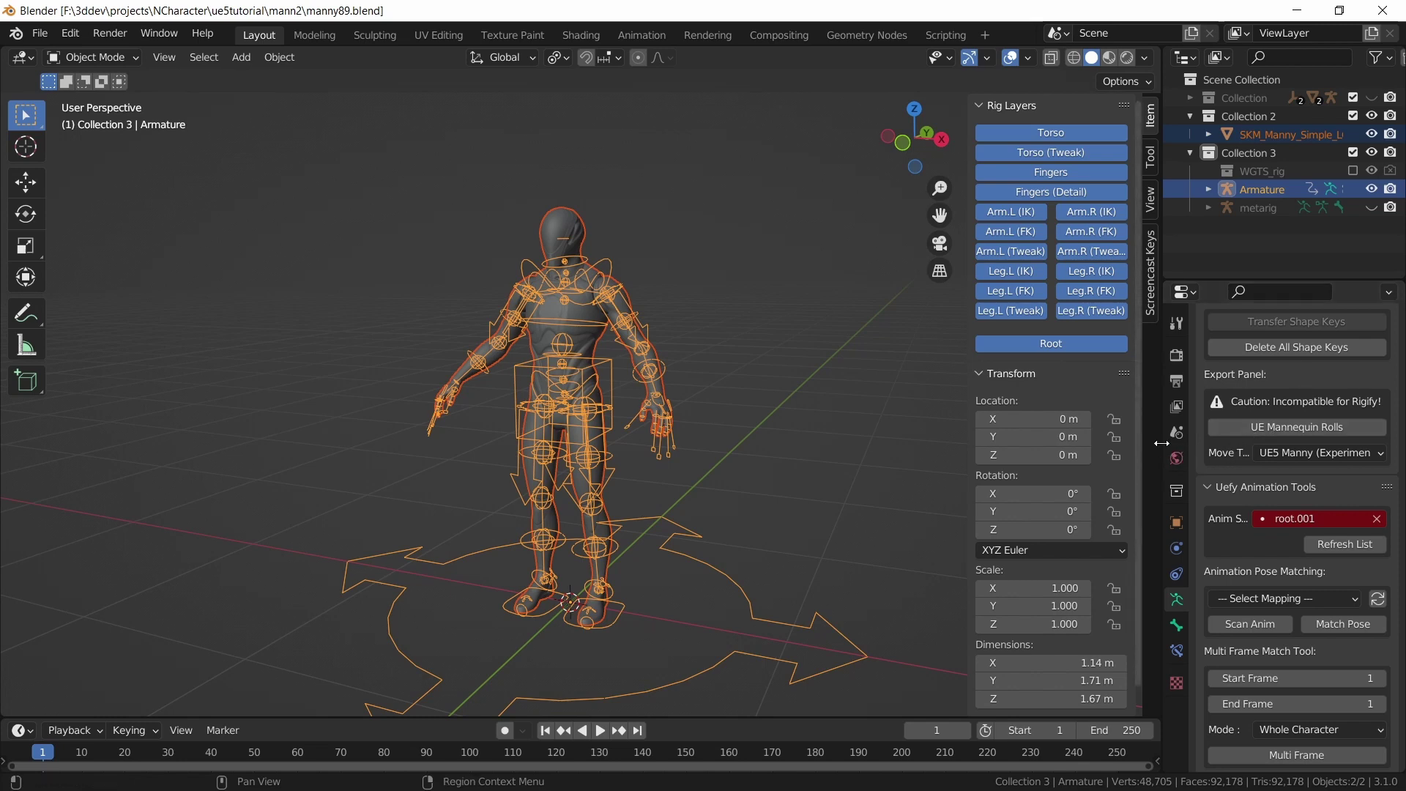
Set Move Twist to UE5 Manny (Experimental) and apply UE Mannequin Rolls to the rig
{"action": "left_click_drag", "start_coordinate": [1163, 438], "coordinate": [1092, 438]}
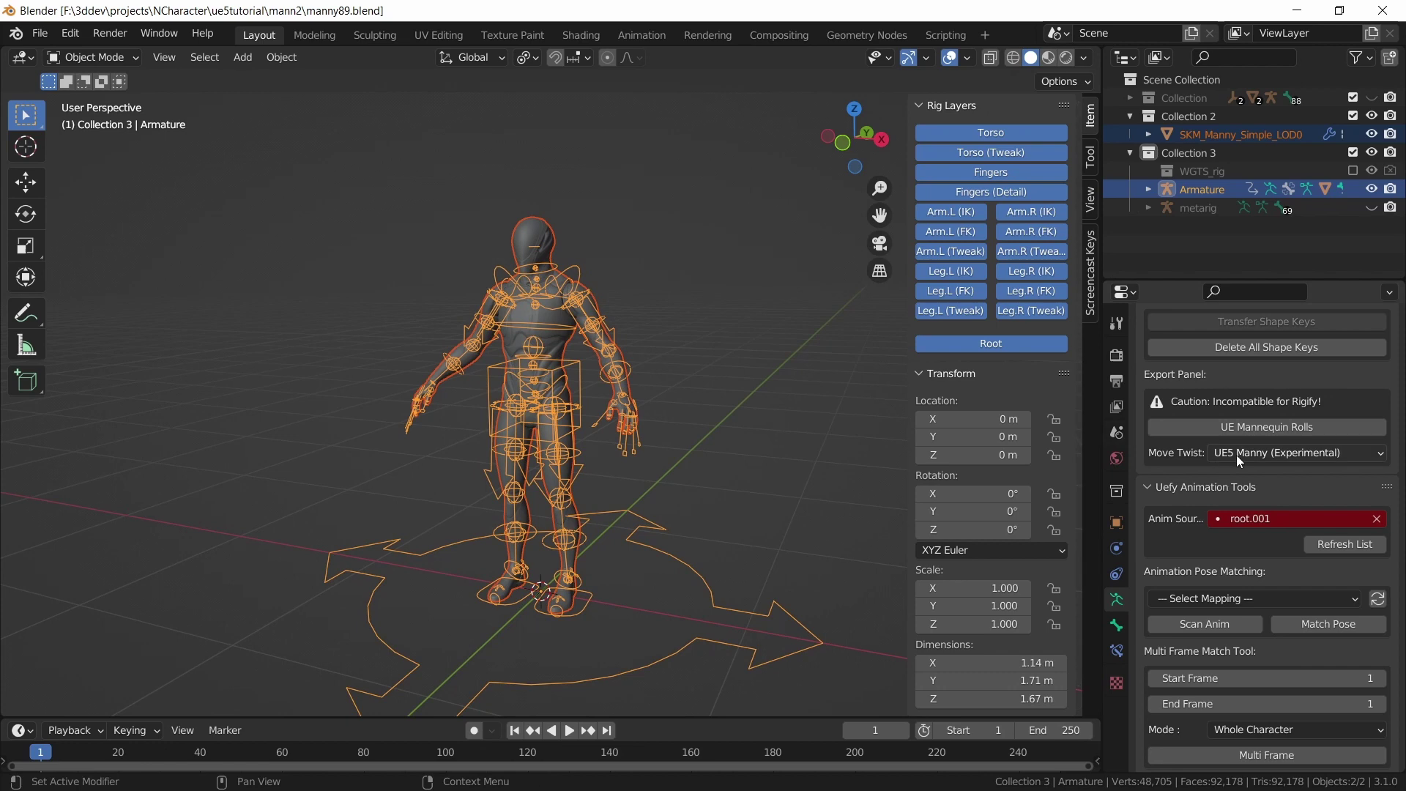
{"action": "left_click", "coordinate": [1236, 455]}
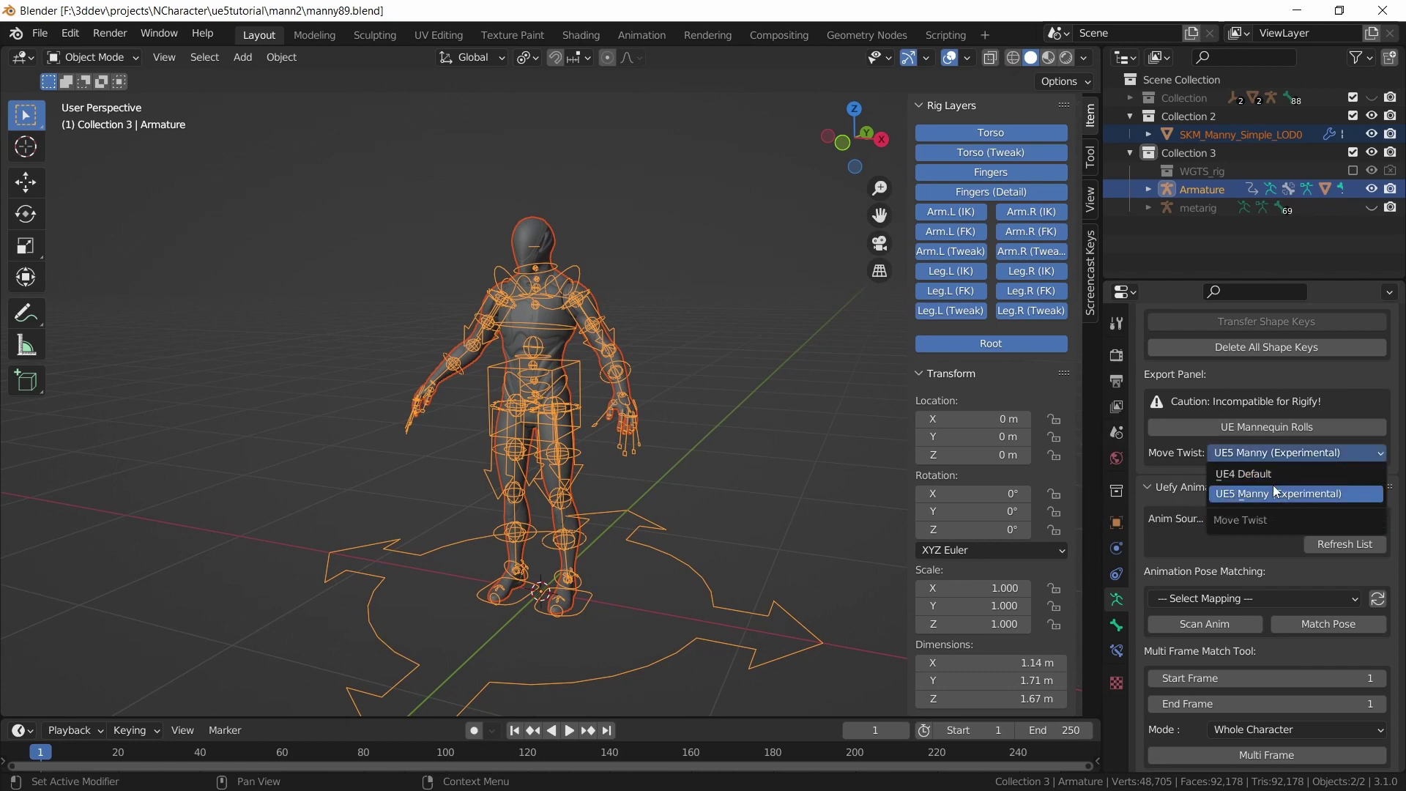
{"action": "left_click", "coordinate": [1262, 495]}
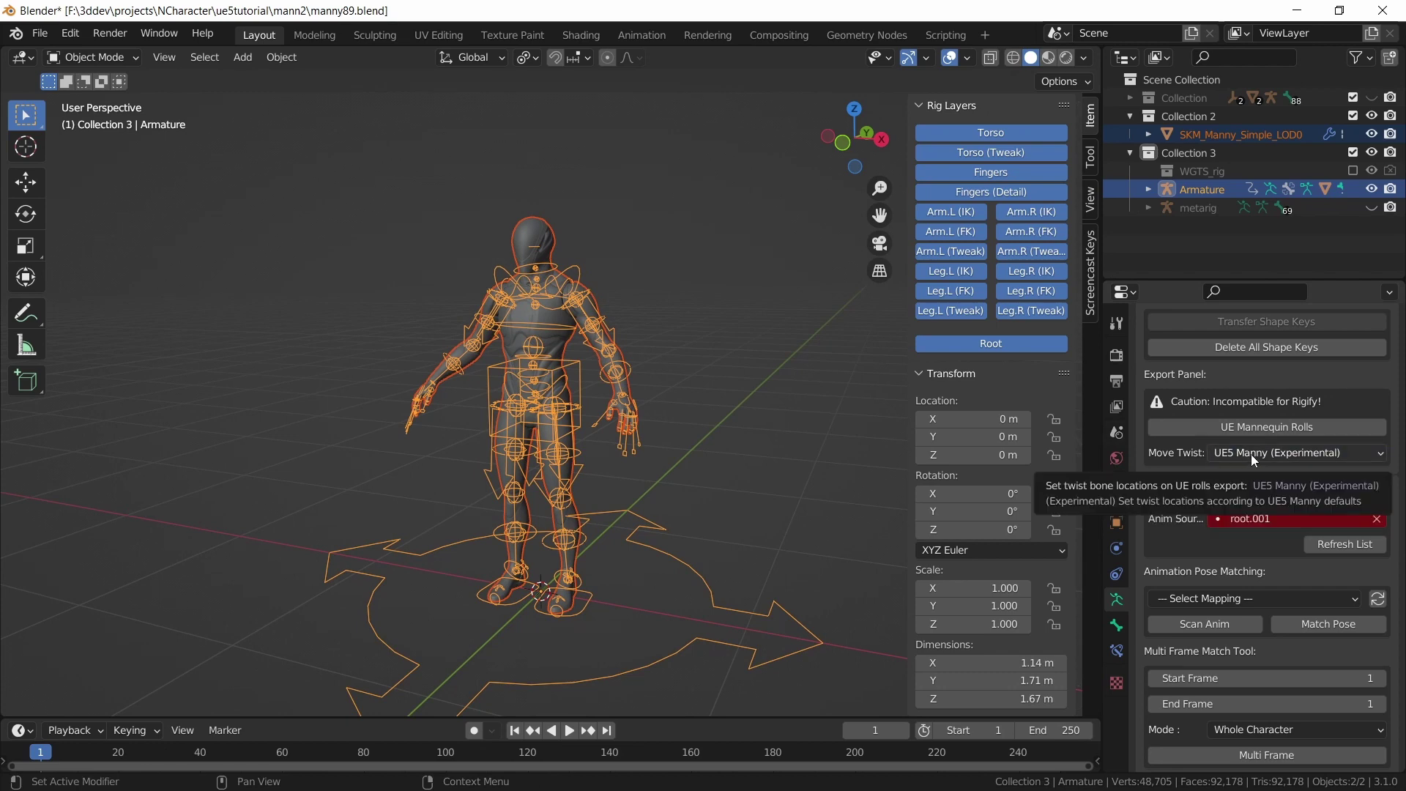
{"action": "left_click", "coordinate": [1236, 454]}
{"action": "left_click", "coordinate": [1253, 475]}
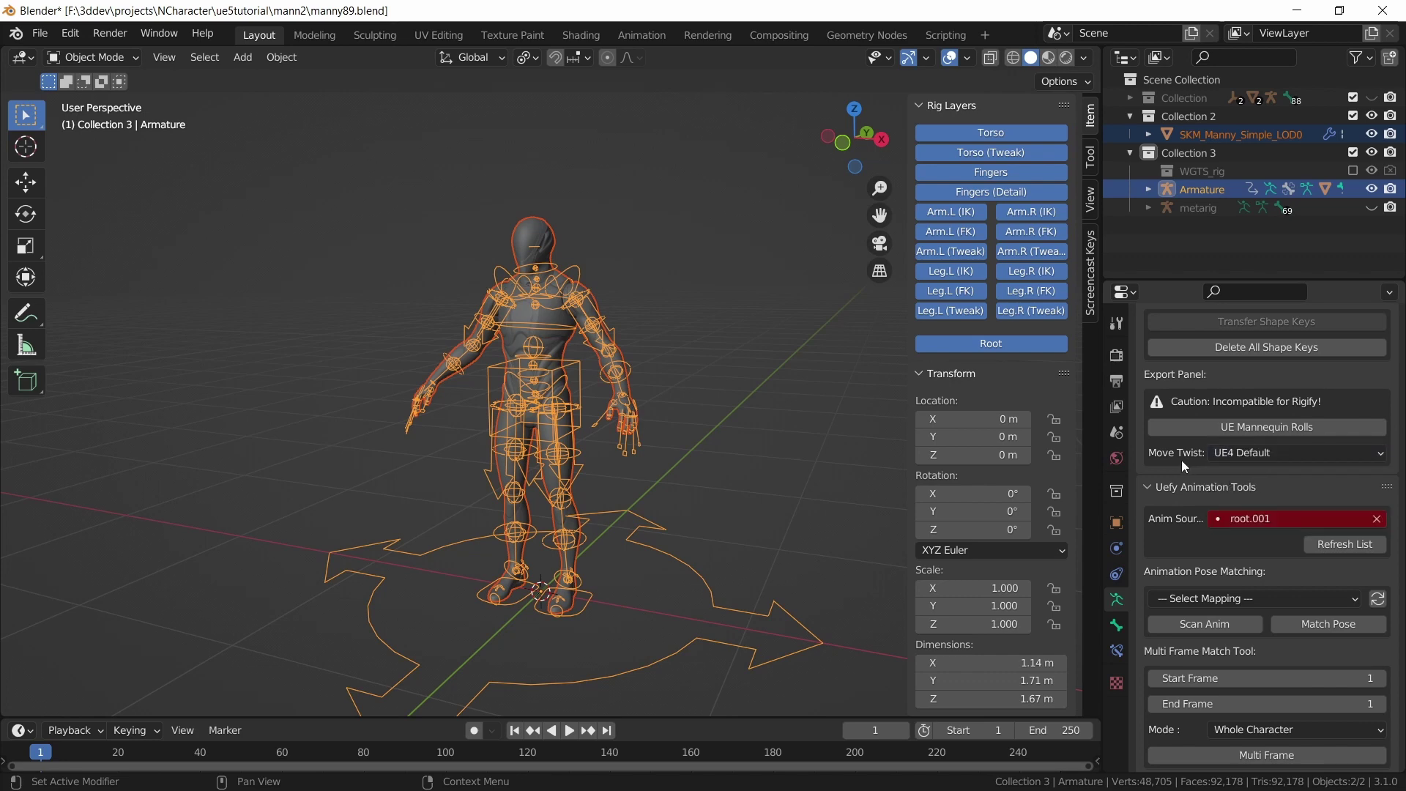
{"action": "left_click", "coordinate": [1251, 457]}
{"action": "left_click", "coordinate": [1254, 493]}
{"action": "left_click", "coordinate": [1189, 427]}
Start a new FBX export and rename the file to manny89_ue_roll.fbx
{"action": "left_click", "coordinate": [40, 33]}
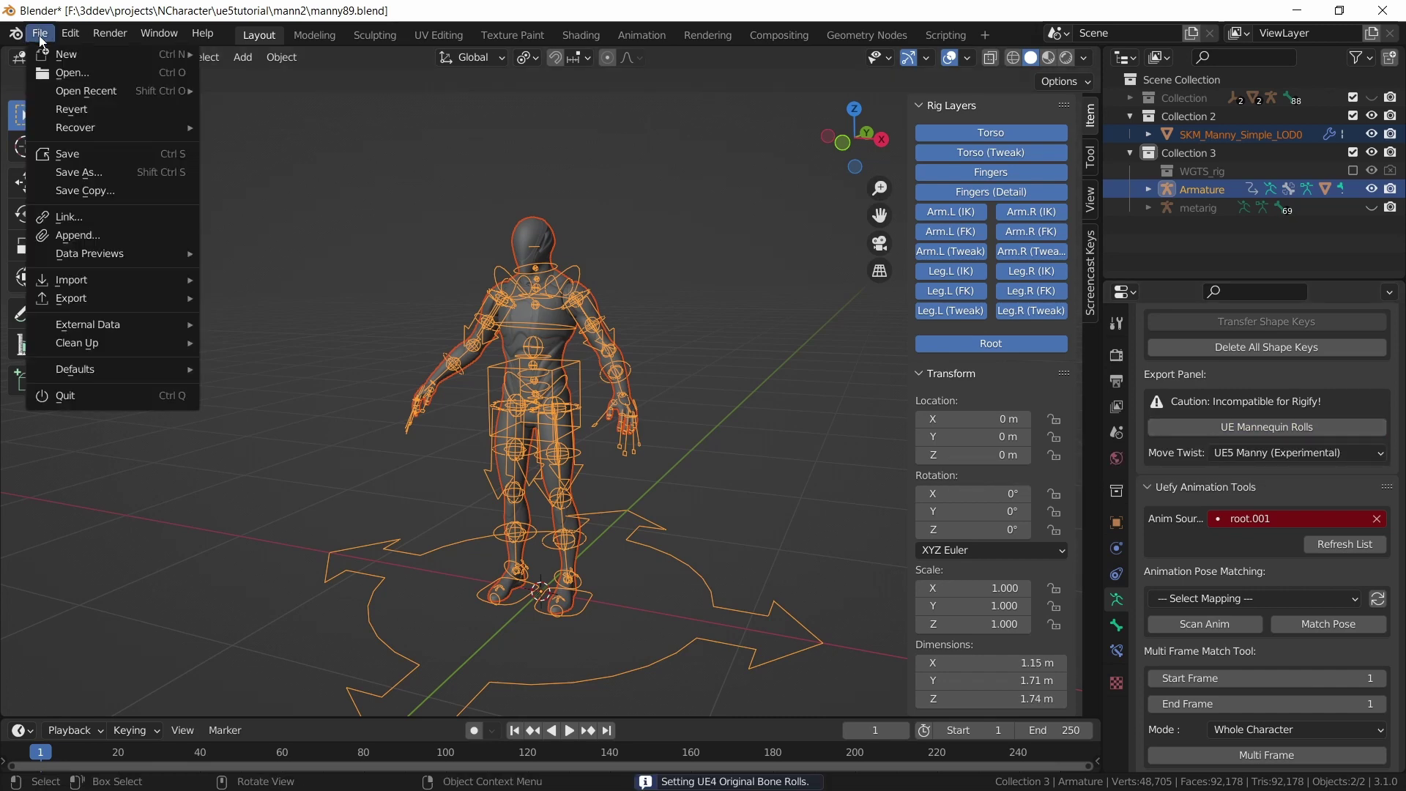
{"action": "mouse_move", "coordinate": [99, 304]}
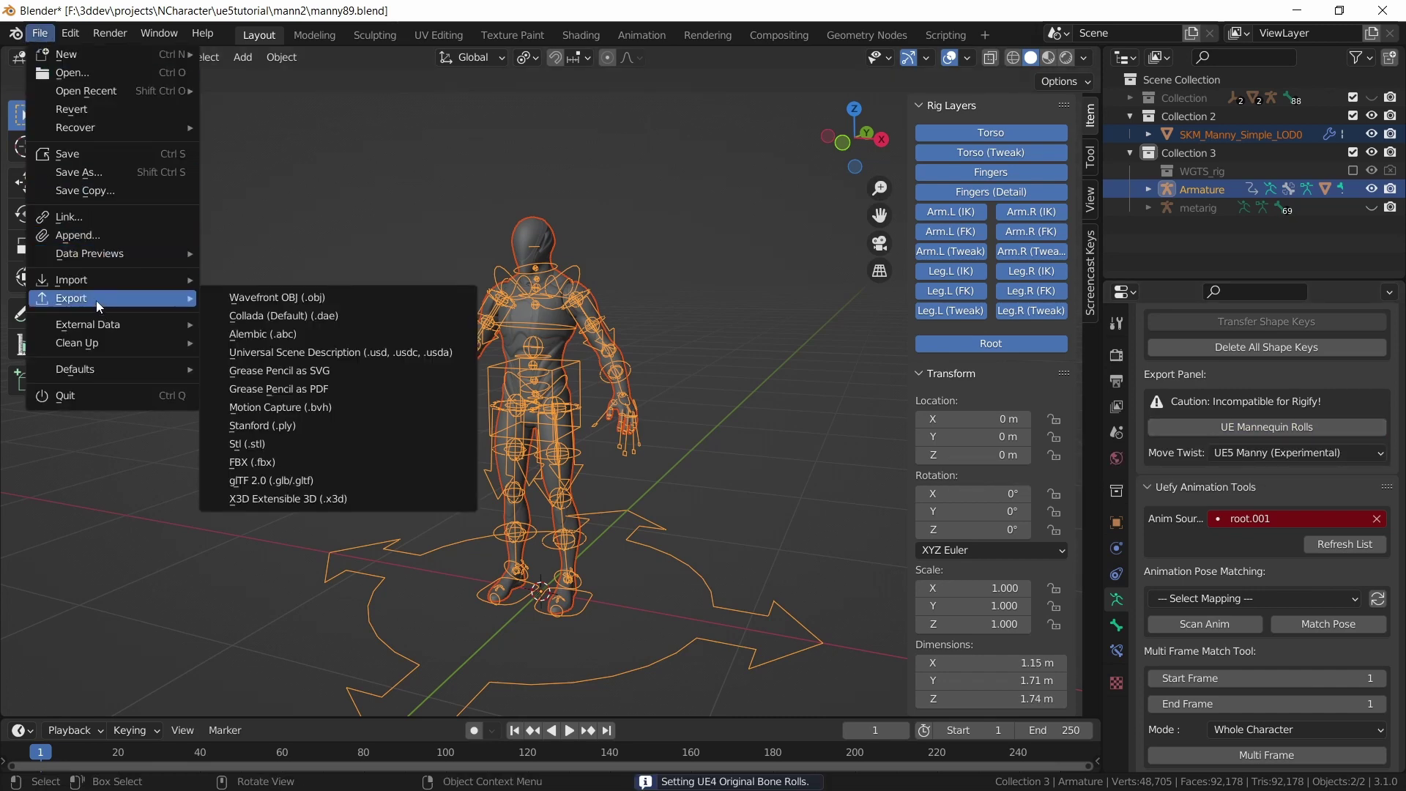
{"action": "left_click", "coordinate": [284, 464]}
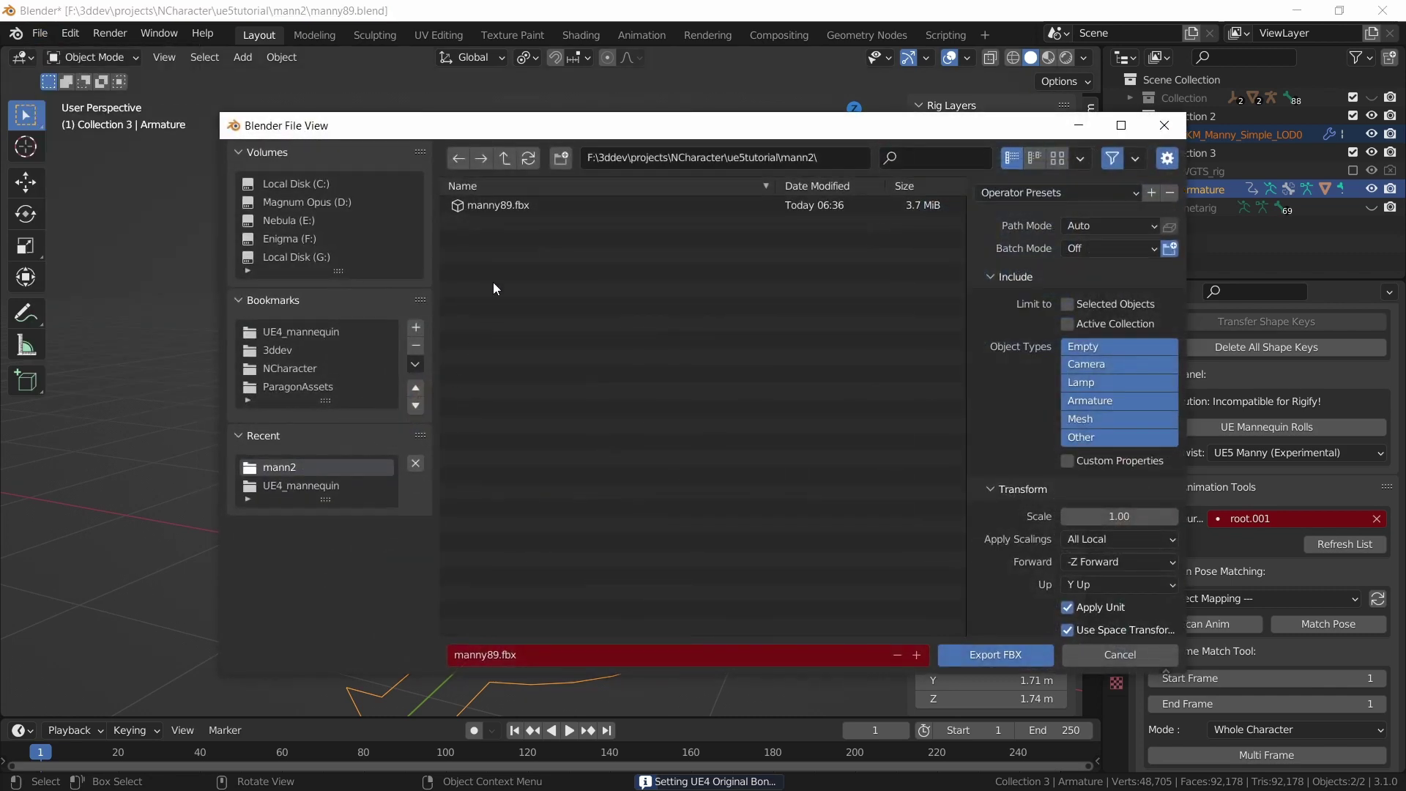
{"action": "left_click", "coordinate": [541, 654]}
{"action": "key", "text": "Right"}
{"action": "key", "text": "Left"}
{"action": "key", "text": "Left"}
{"action": "key", "text": "Left"}
{"action": "key", "text": "Left"}
{"action": "type", "text": "_ue_ro"}
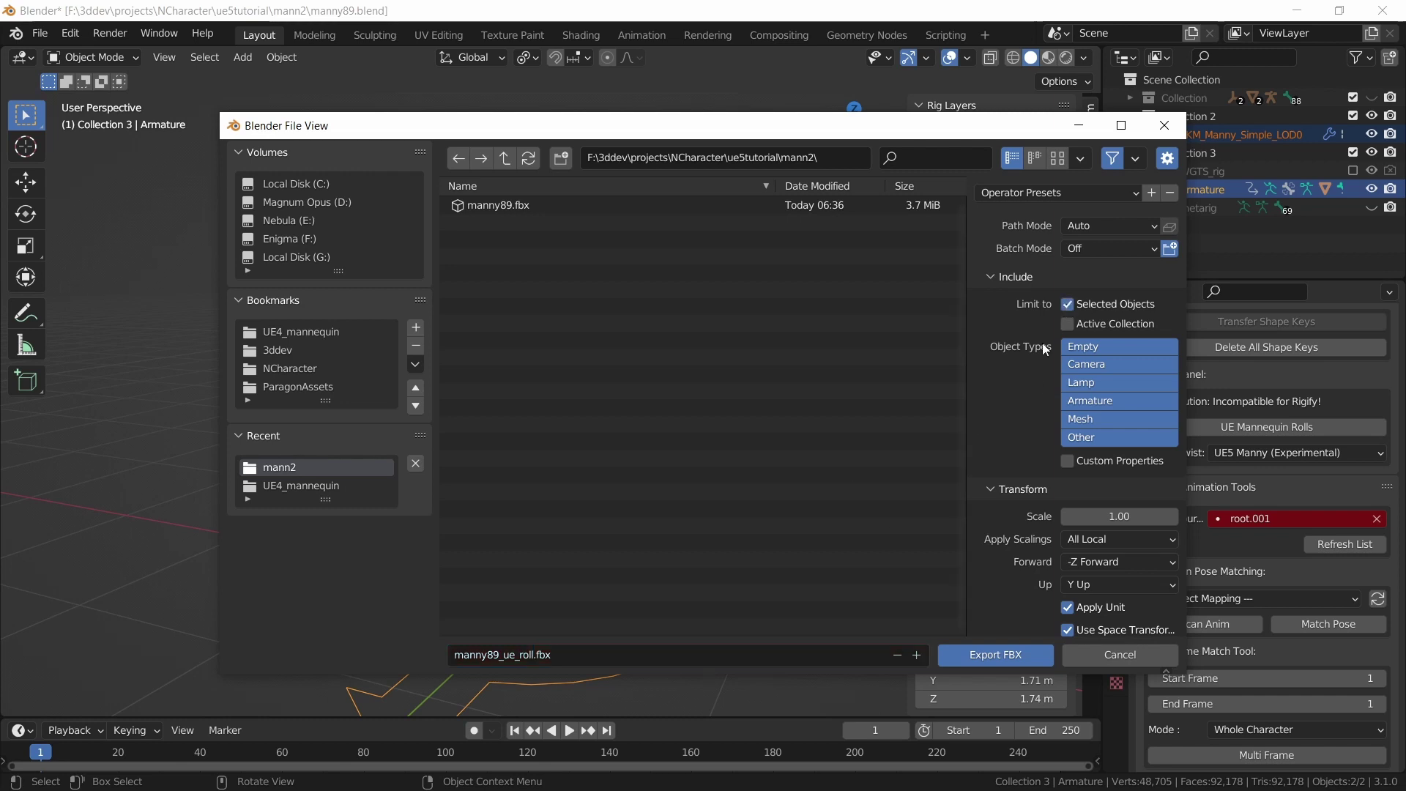
Turn off Bake Animation in the armature options and write the UE-roll FBX
{"action": "scroll", "coordinate": [1036, 440], "scroll_direction": "down", "scroll_amount": 3}
{"action": "left_click", "coordinate": [1014, 597]}
{"action": "scroll", "coordinate": [1050, 578], "scroll_direction": "down", "scroll_amount": 4}
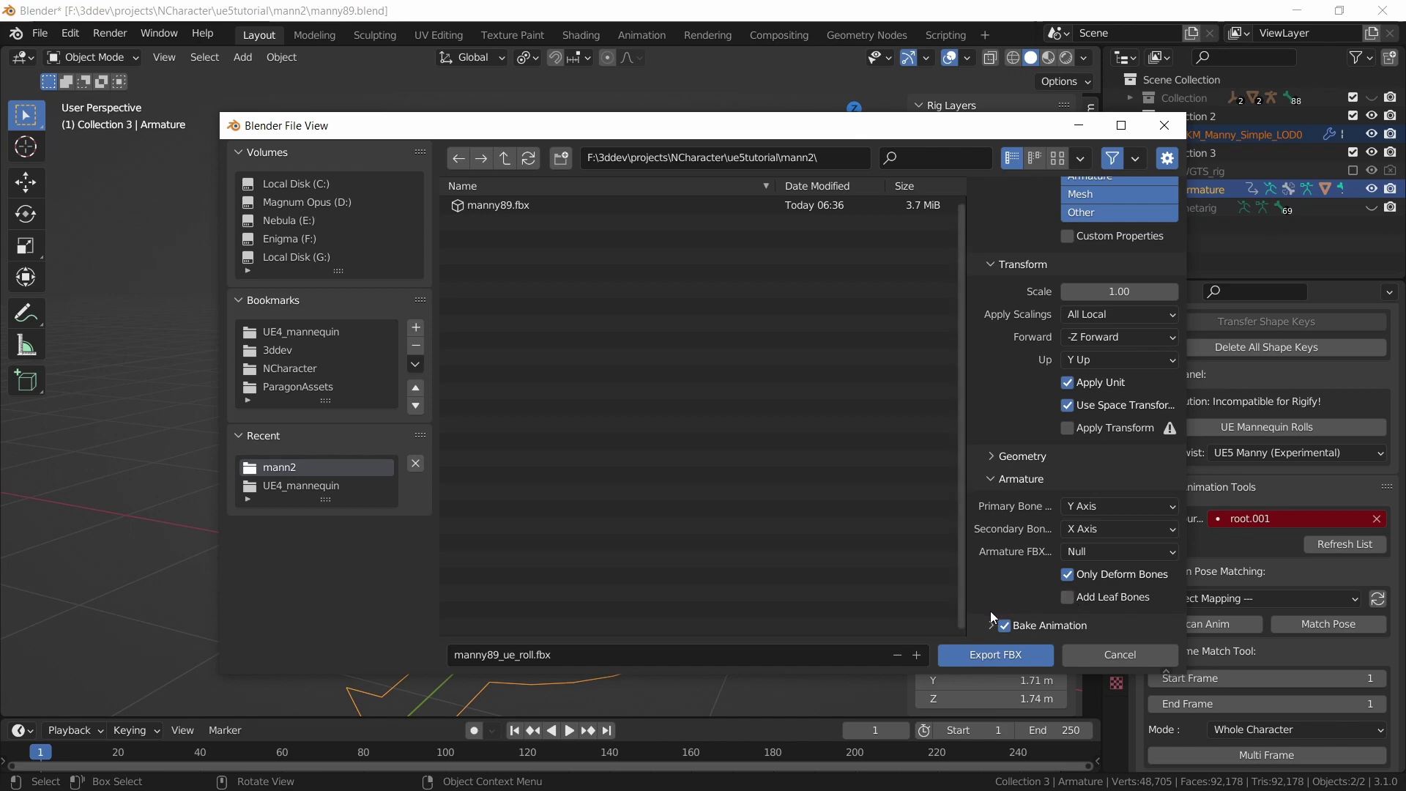
{"action": "left_click", "coordinate": [1005, 626]}
{"action": "left_click", "coordinate": [958, 657]}
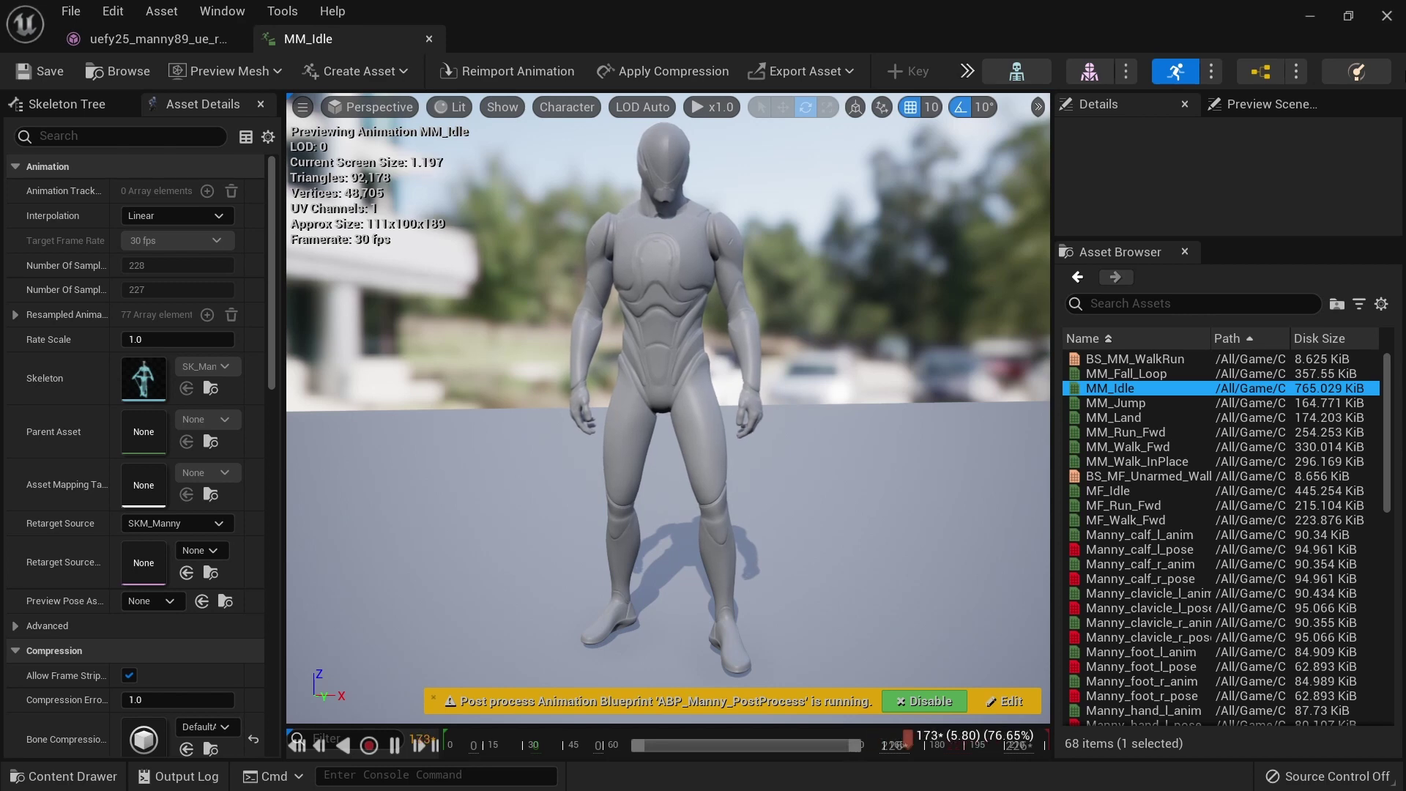
Preview MM_Walk_Fwd and then MM_Run_Fwd on the imported Manny character
{"action": "left_click", "coordinate": [1122, 447]}
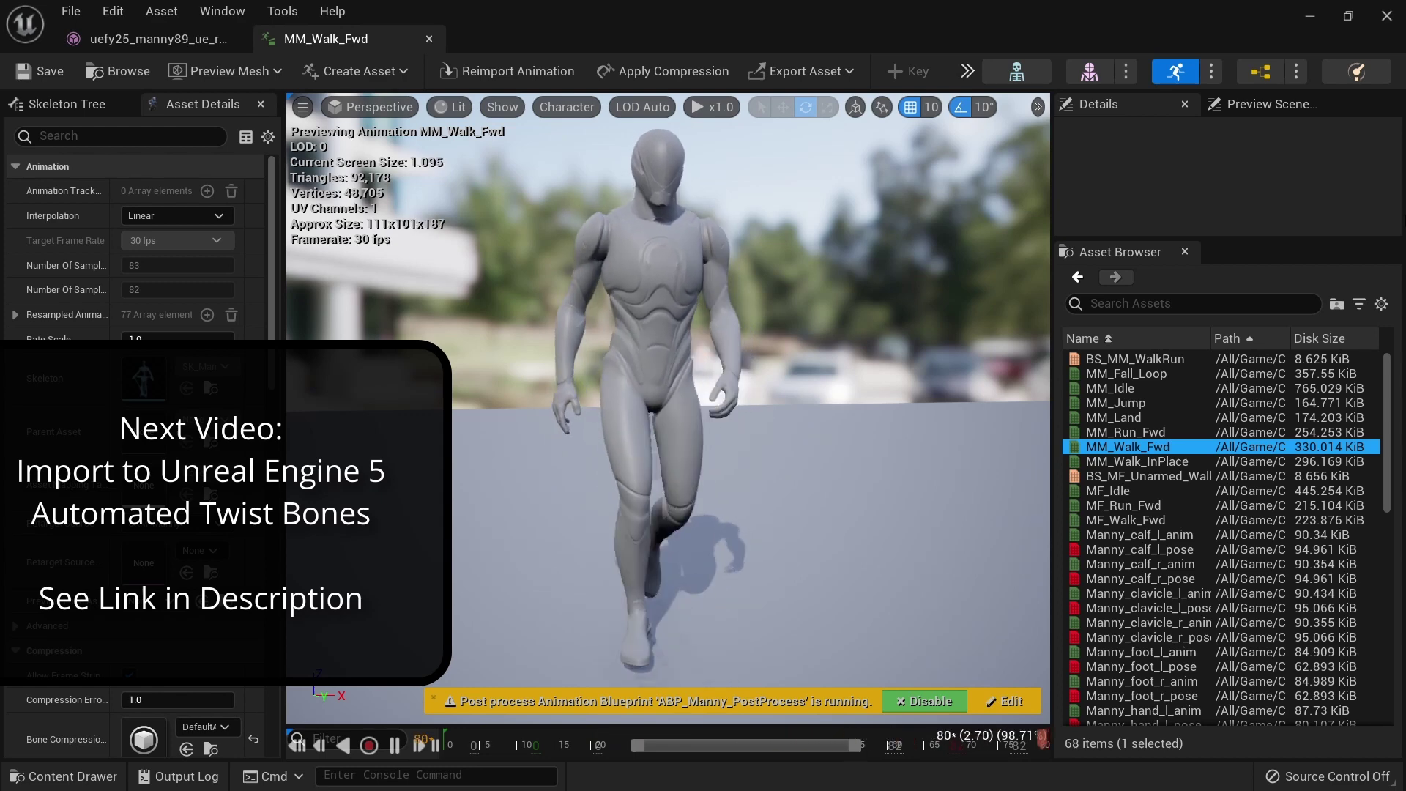
{"action": "left_click", "coordinate": [1128, 432]}
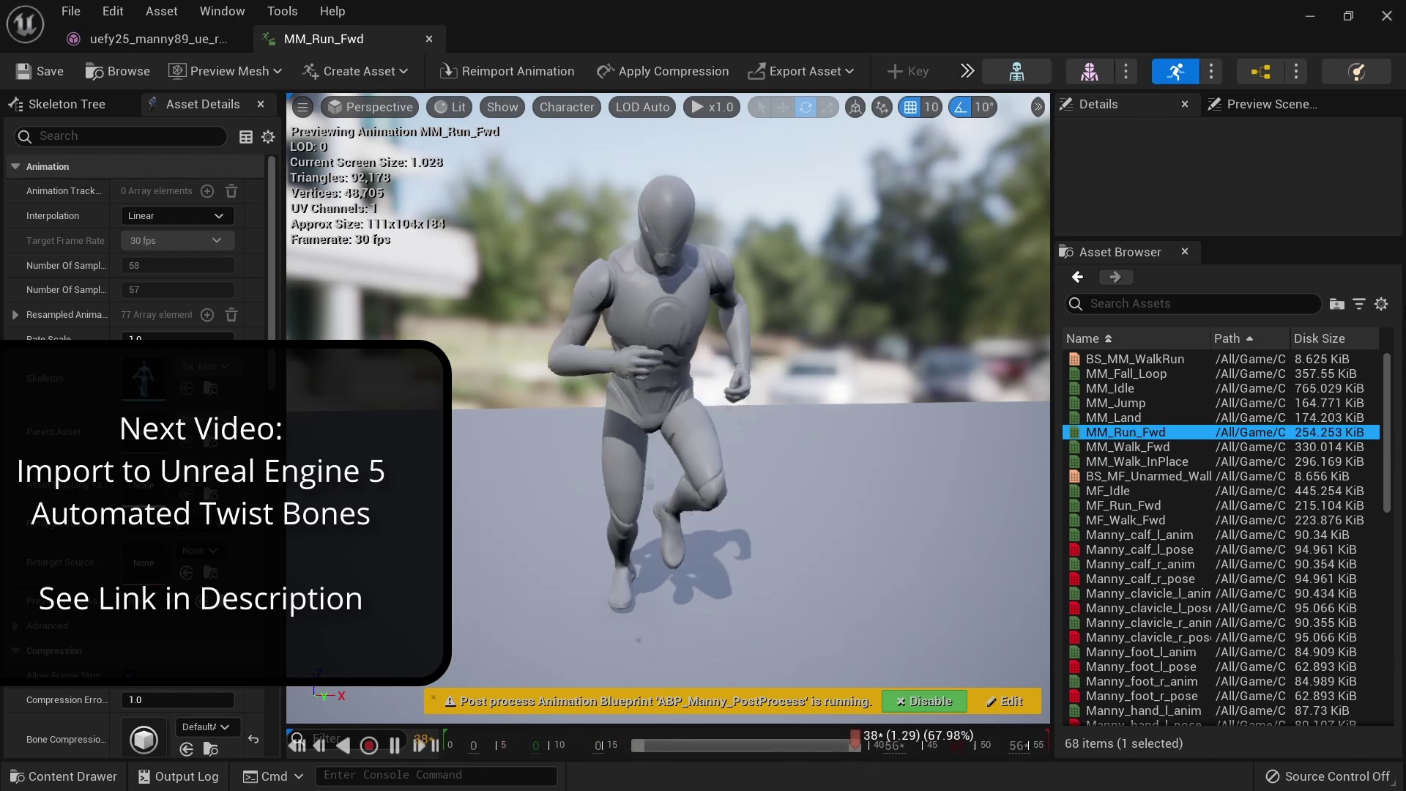